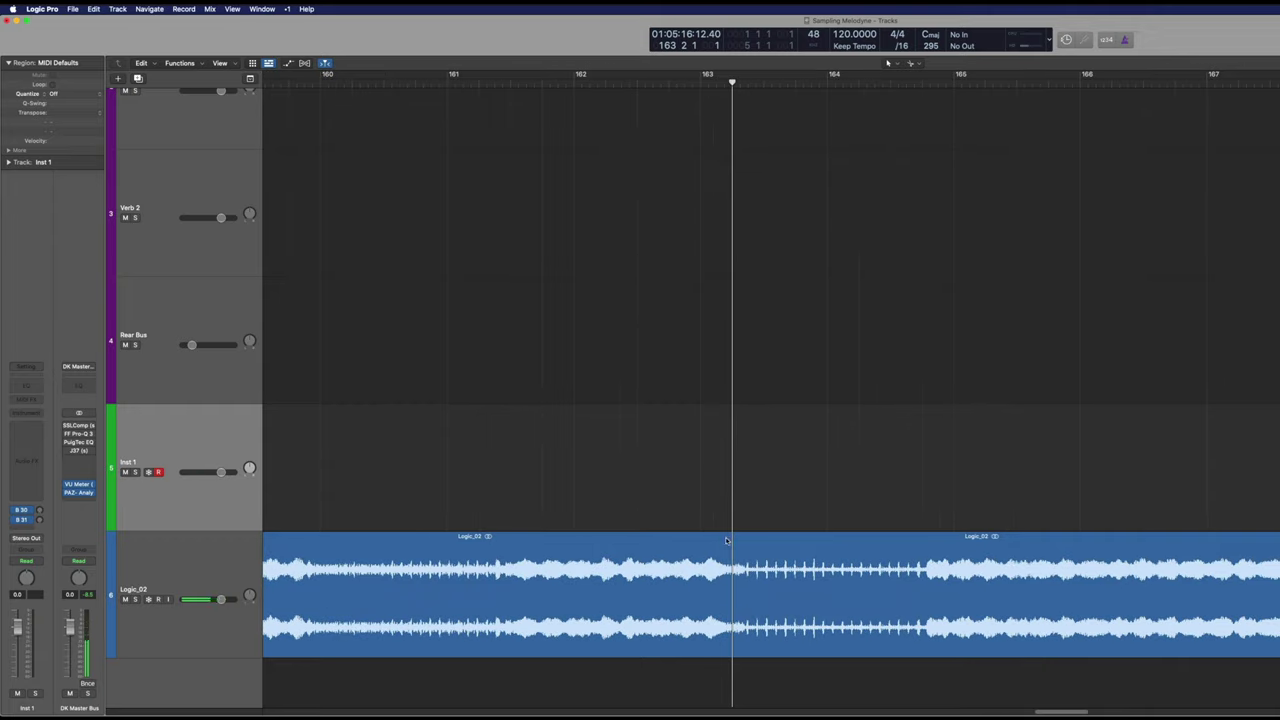
- Isolate the short section between about bars 163 and 165 of the Logic_02 audio and set the cycle range around it
key("super+Right")
left_click(740, 585)
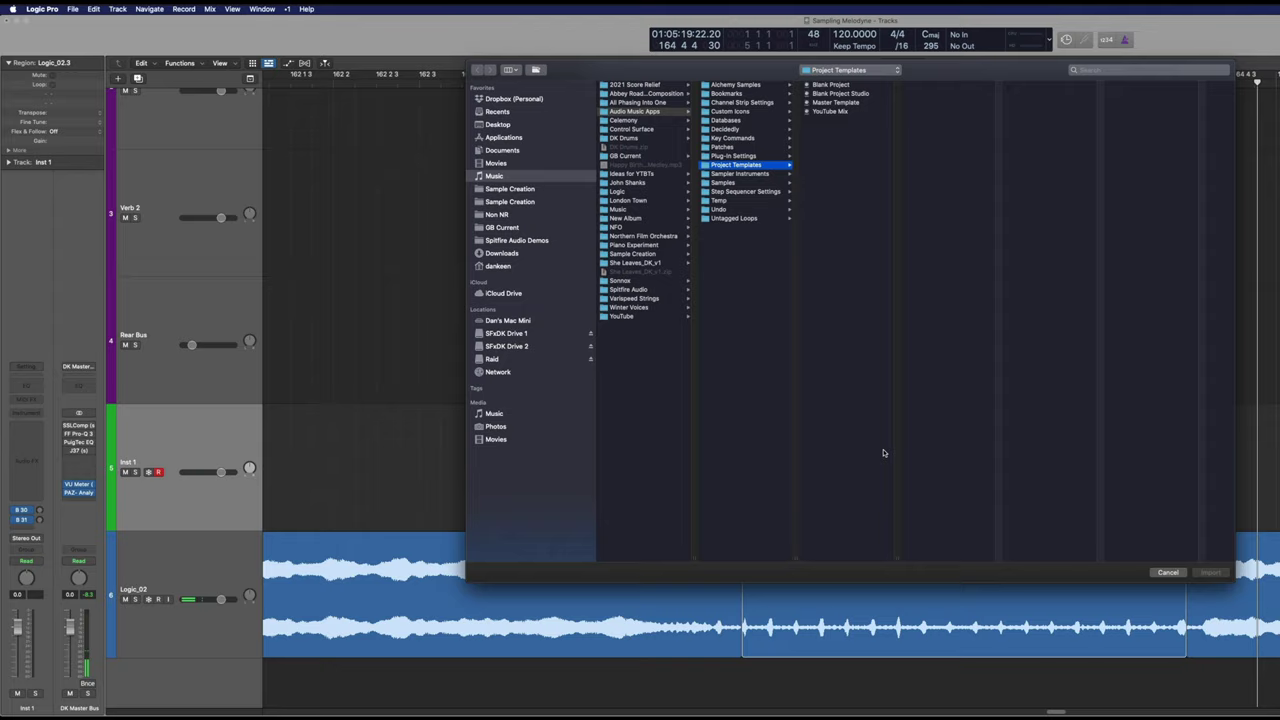
key("Escape")
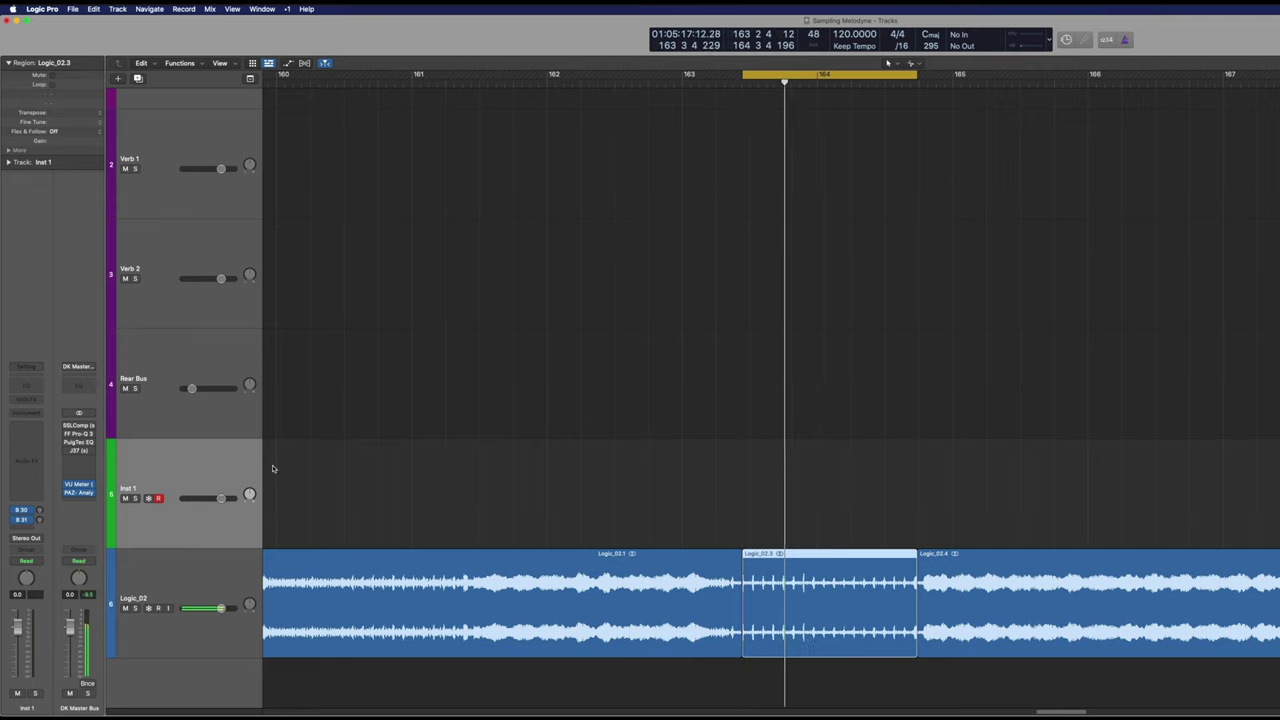
left_click(194, 566)
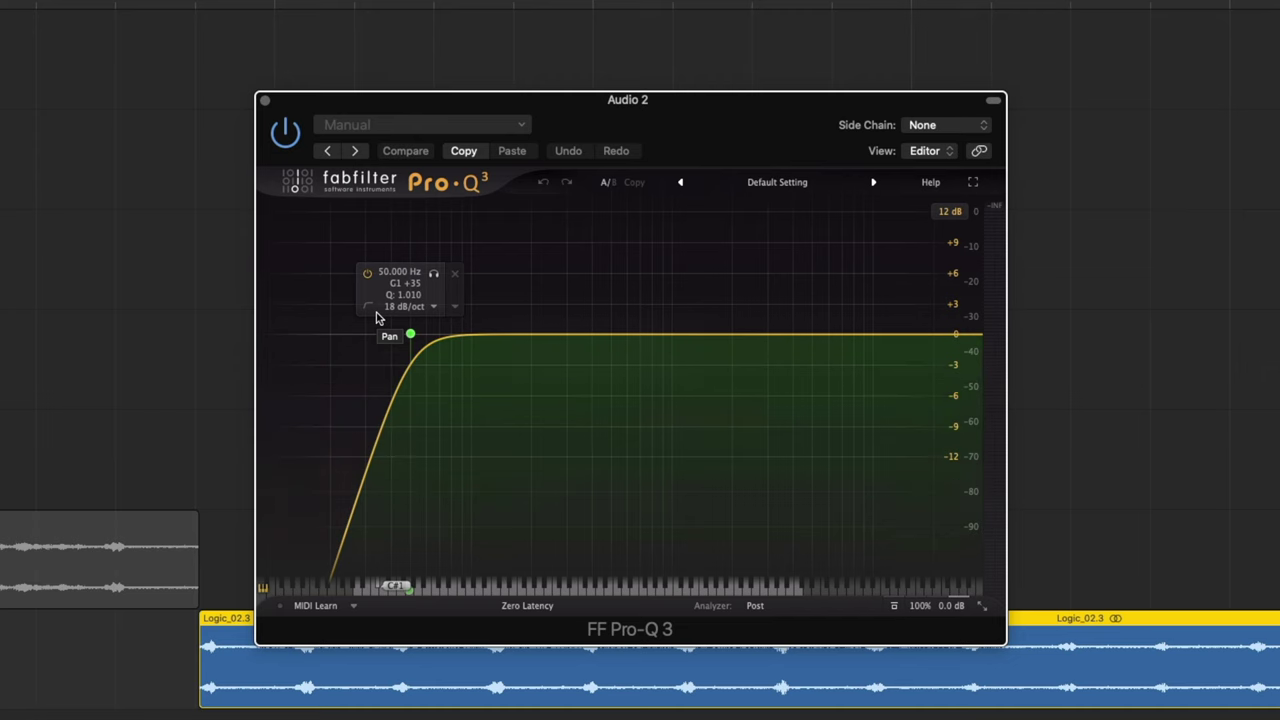
- Play the loop and add a very narrow bell boost of about 11 dB at about 494 Hz in Pro-Q 3
key("space")
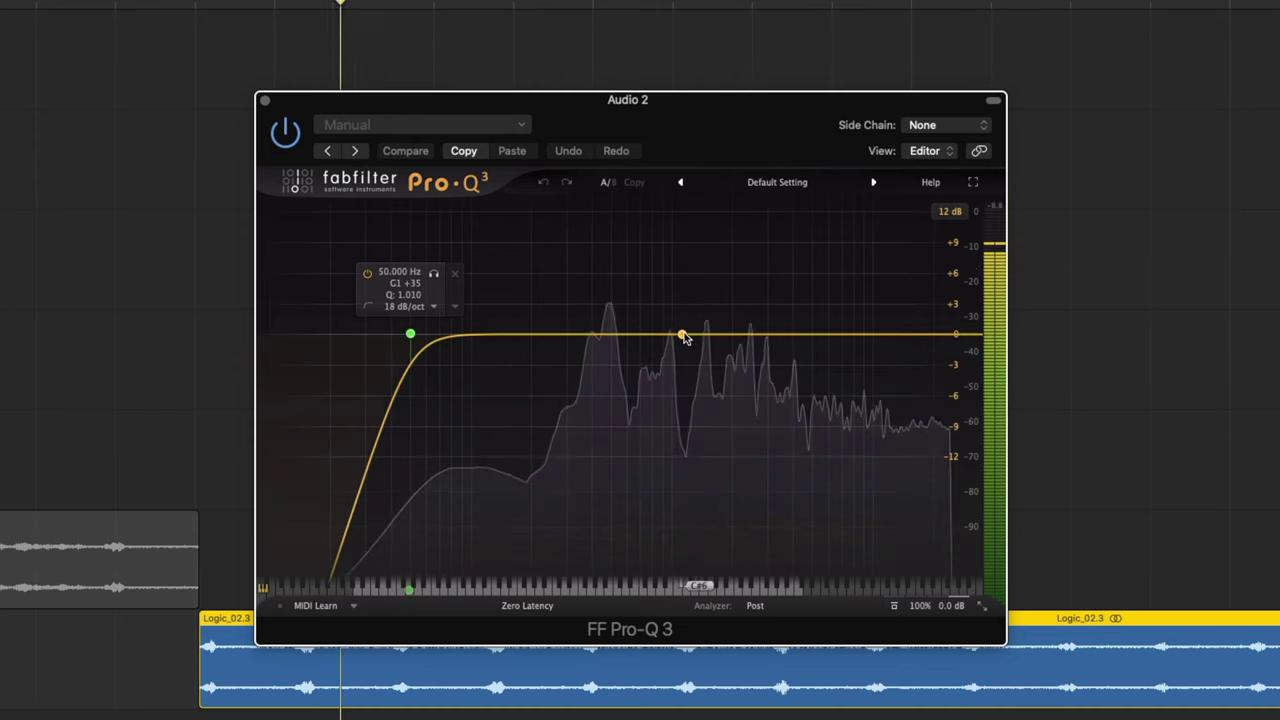
key("space")
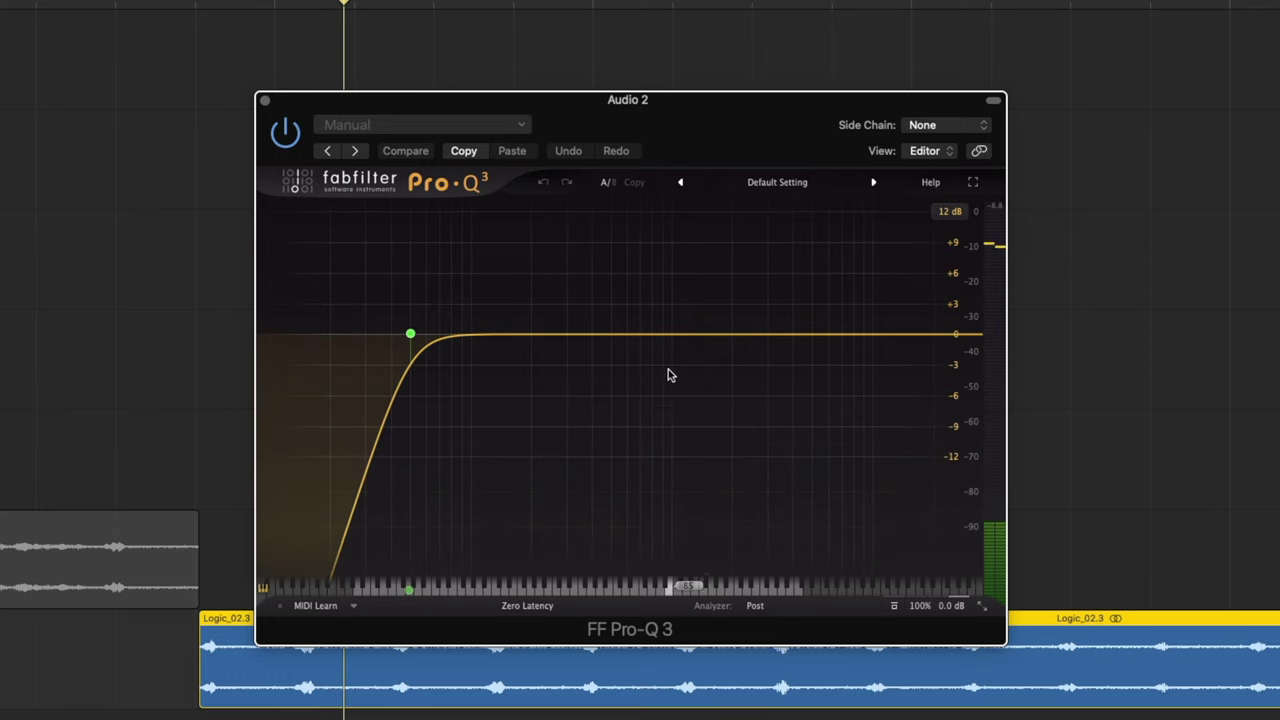
left_click_drag(672, 336, 671, 279)
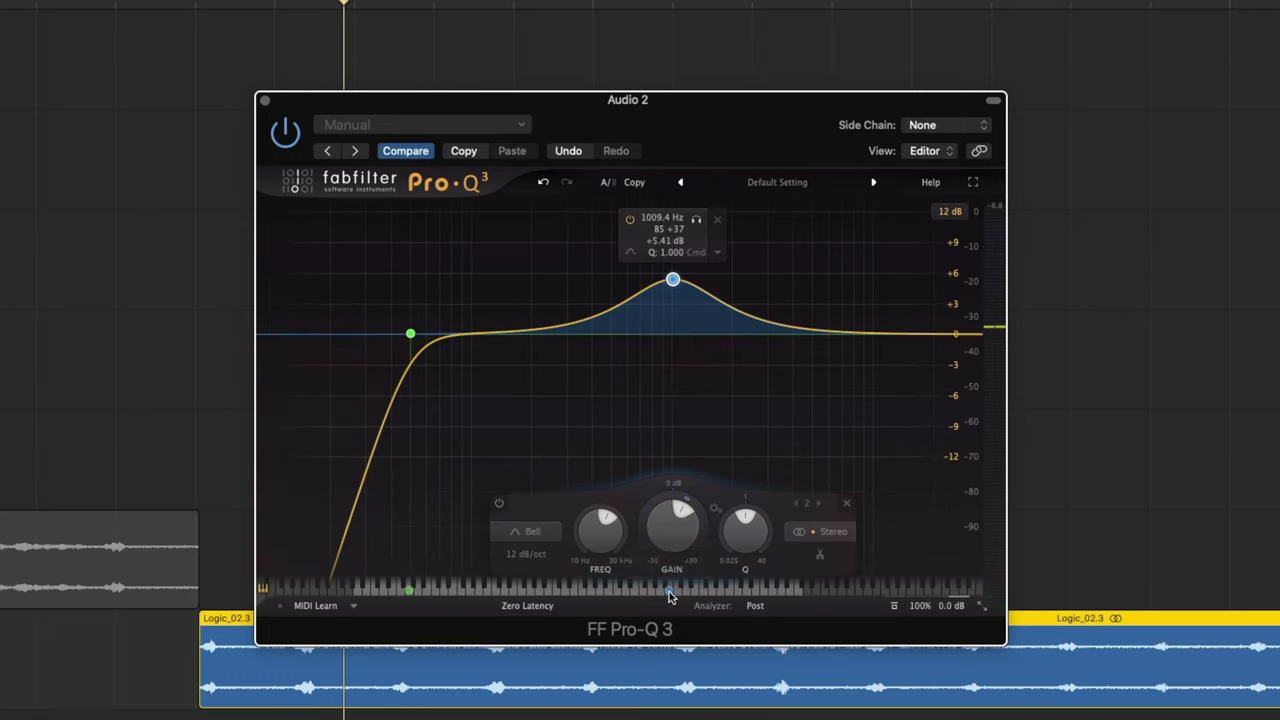
key("space")
left_click_drag(730, 478, 728, 449)
left_click_drag(677, 518, 677, 449)
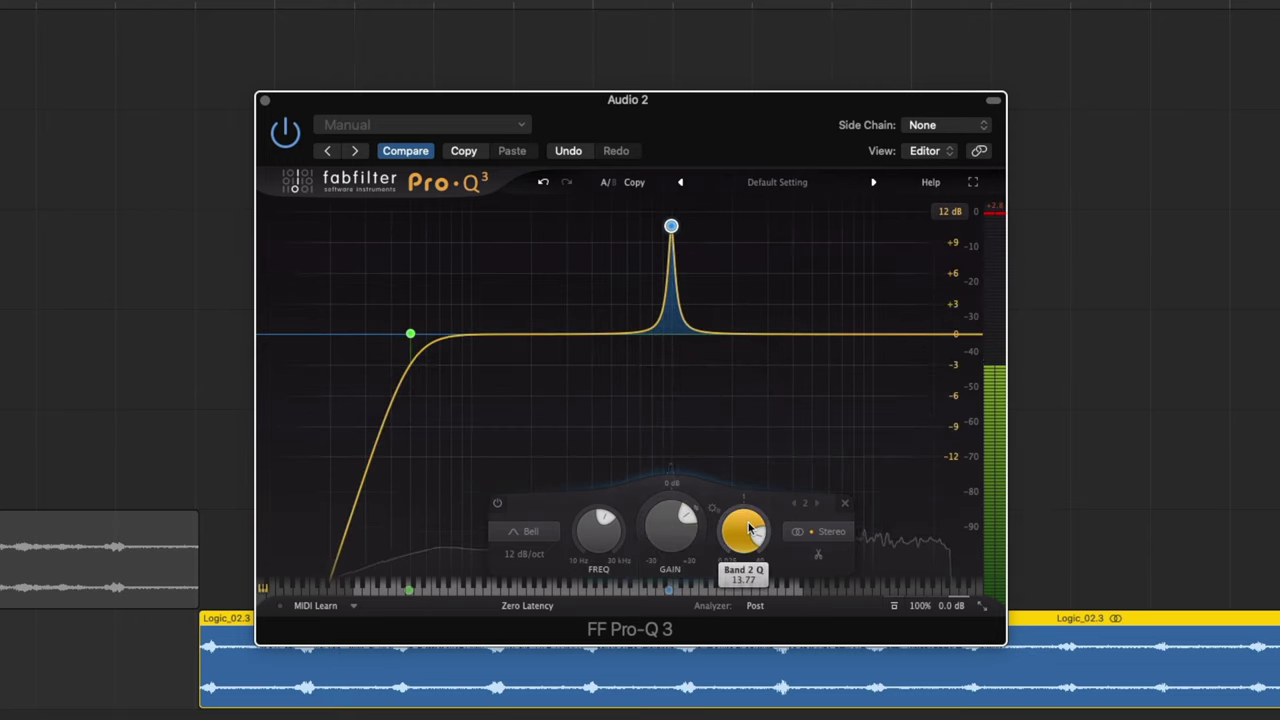
left_click_drag(598, 528, 620, 544)
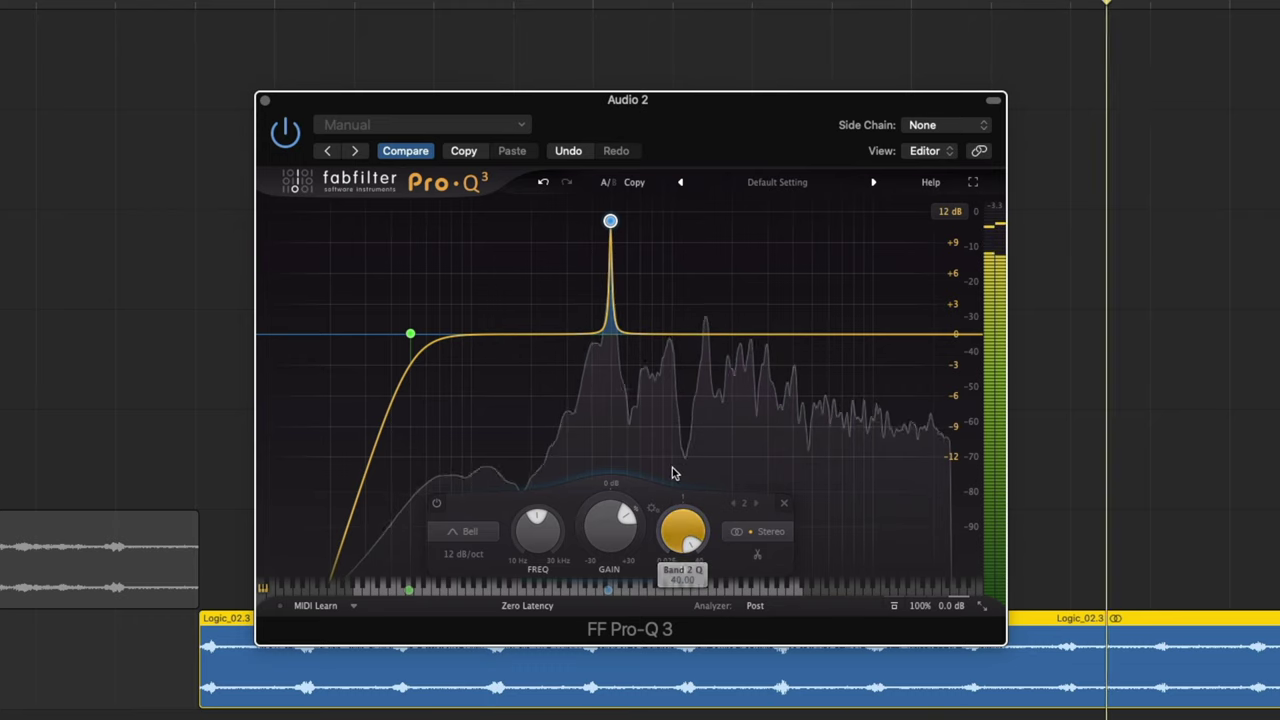
- Raise the low cut frequency and add a 12 dB/oct high cut at about 9265 Hz
left_click_drag(410, 333, 506, 335)
left_click_drag(920, 428, 867, 332)
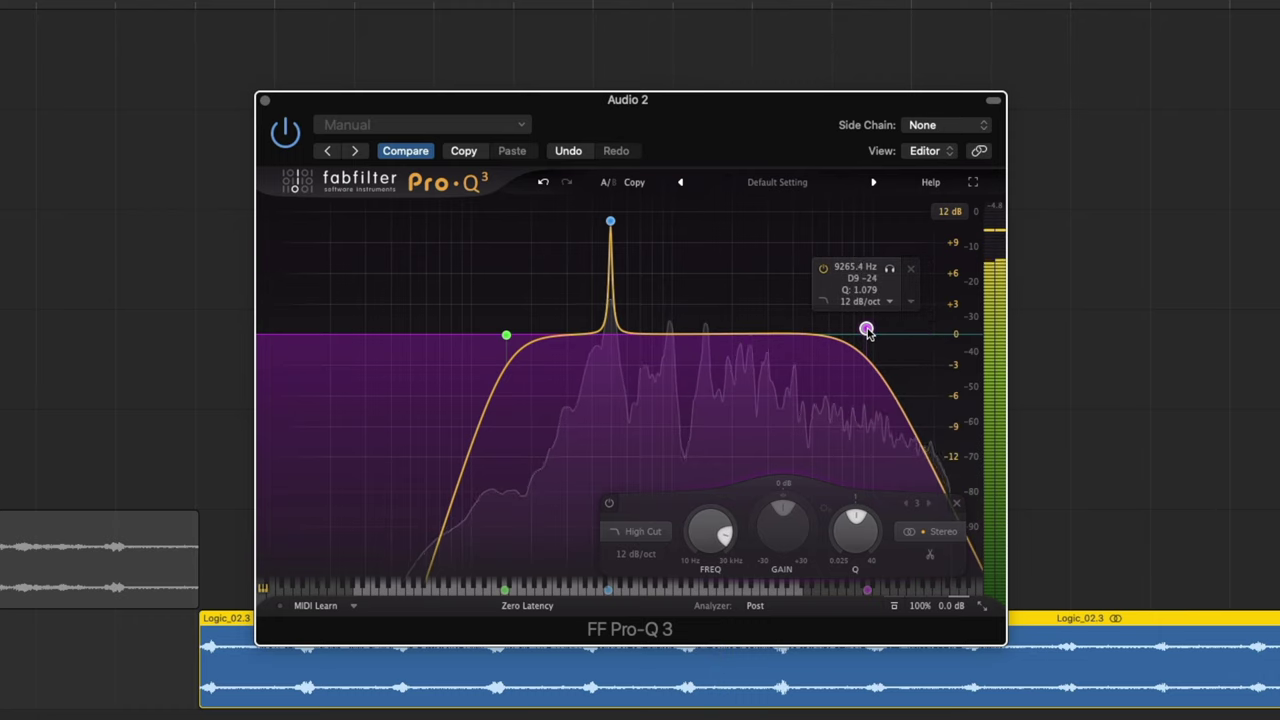
- Scoop the mids with a bell cut of about 8 dB near 880 Hz and thin the lows around a higher low cut
left_click_drag(671, 336, 661, 376)
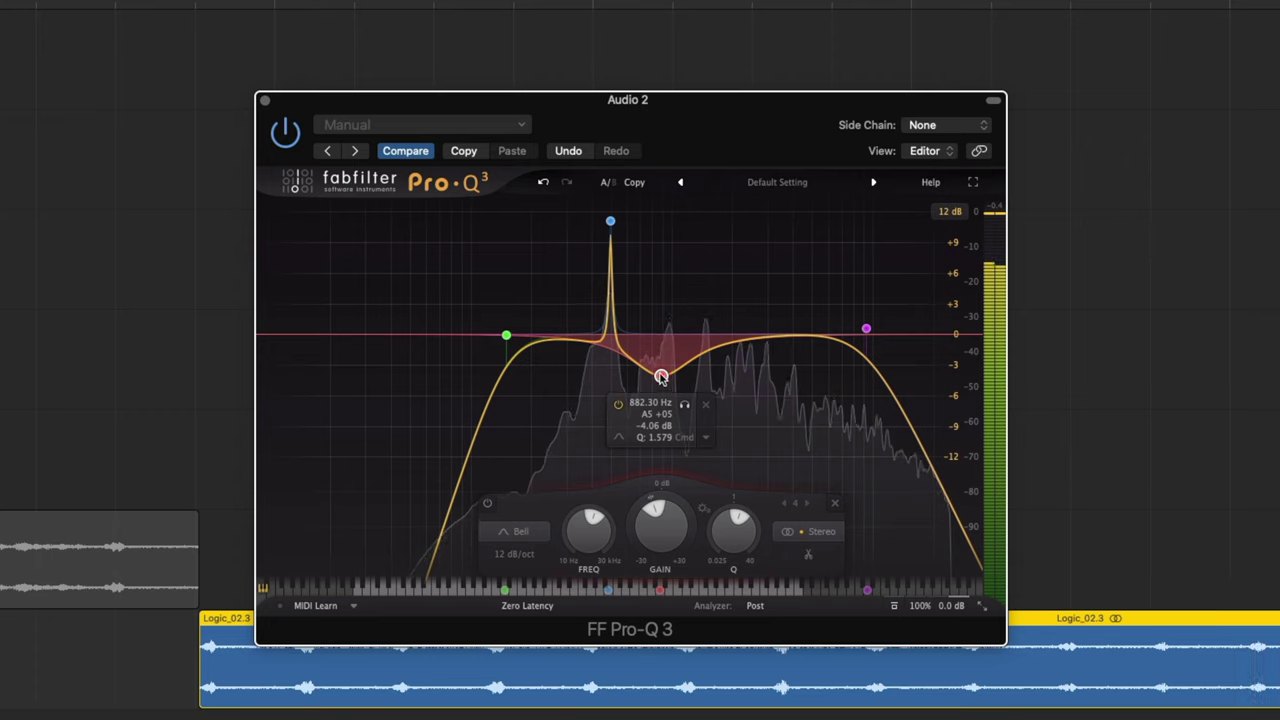
mouse_move(559, 347)
left_mouse_down()
mouse_move(540, 275)
mouse_move(561, 350)
mouse_move(543, 338)
left_mouse_up()
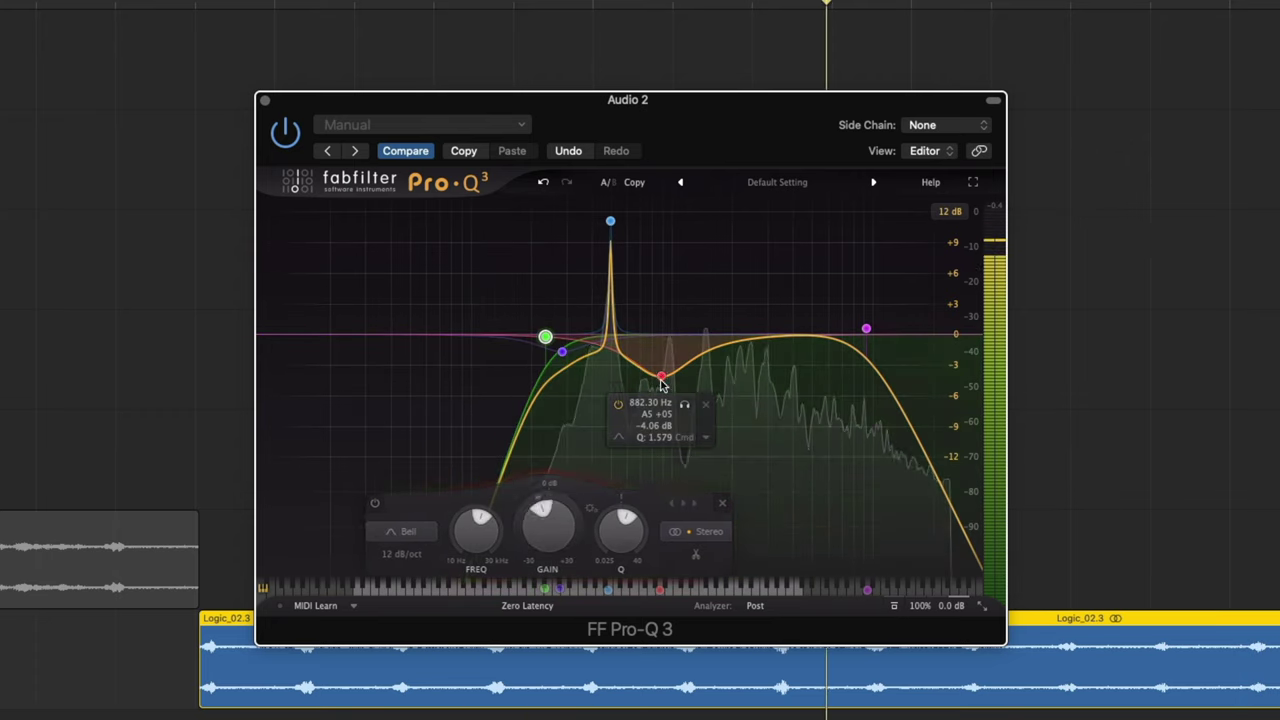
left_click_drag(663, 379, 673, 402)
- Add a Q 40 bell boost of about 6 dB near 1457 Hz and deepen the mid cut to about -8.85 dB at 915 Hz
left_click_drag(720, 357, 705, 240)
left_click_drag(764, 528, 764, 434)
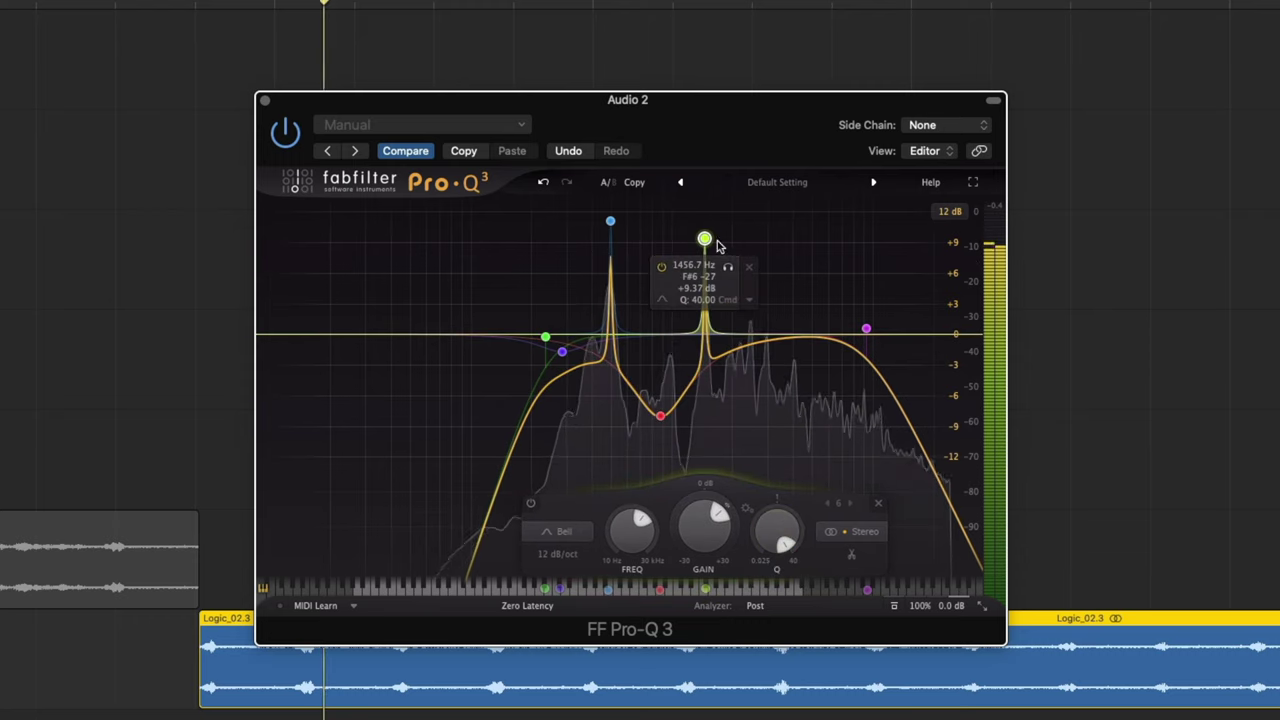
left_click_drag(706, 238, 706, 201)
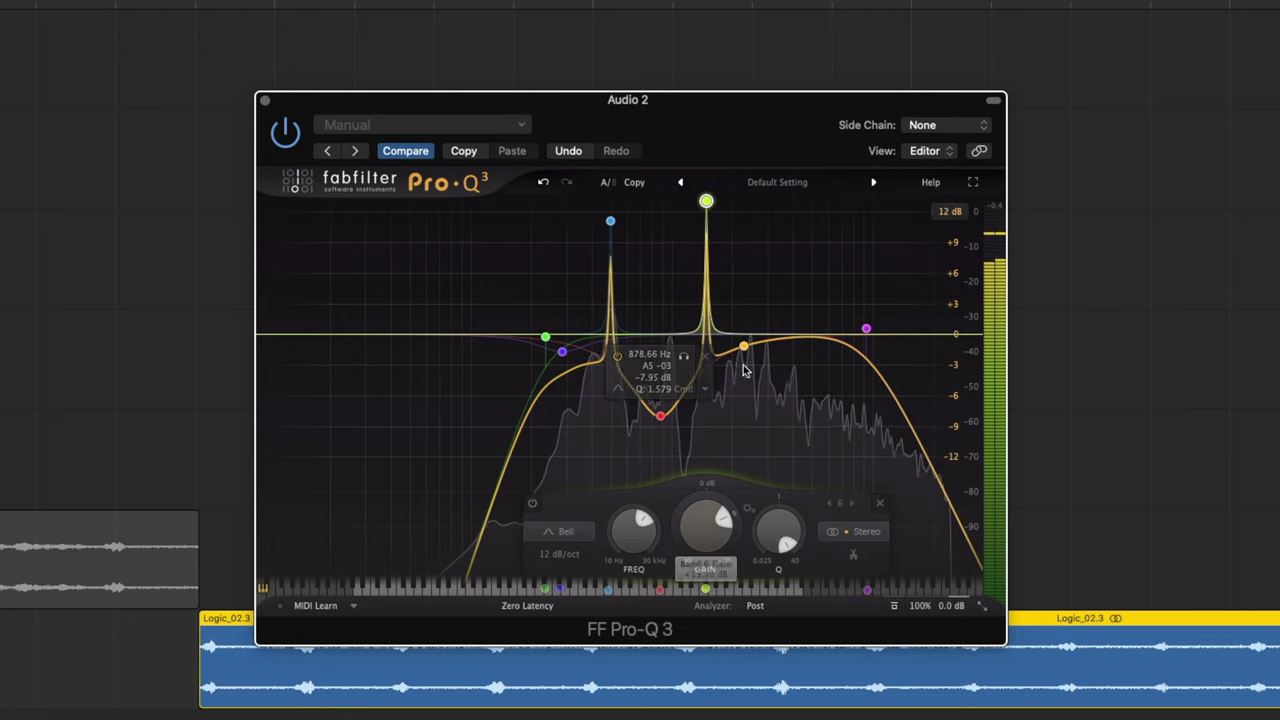
left_click(665, 426)
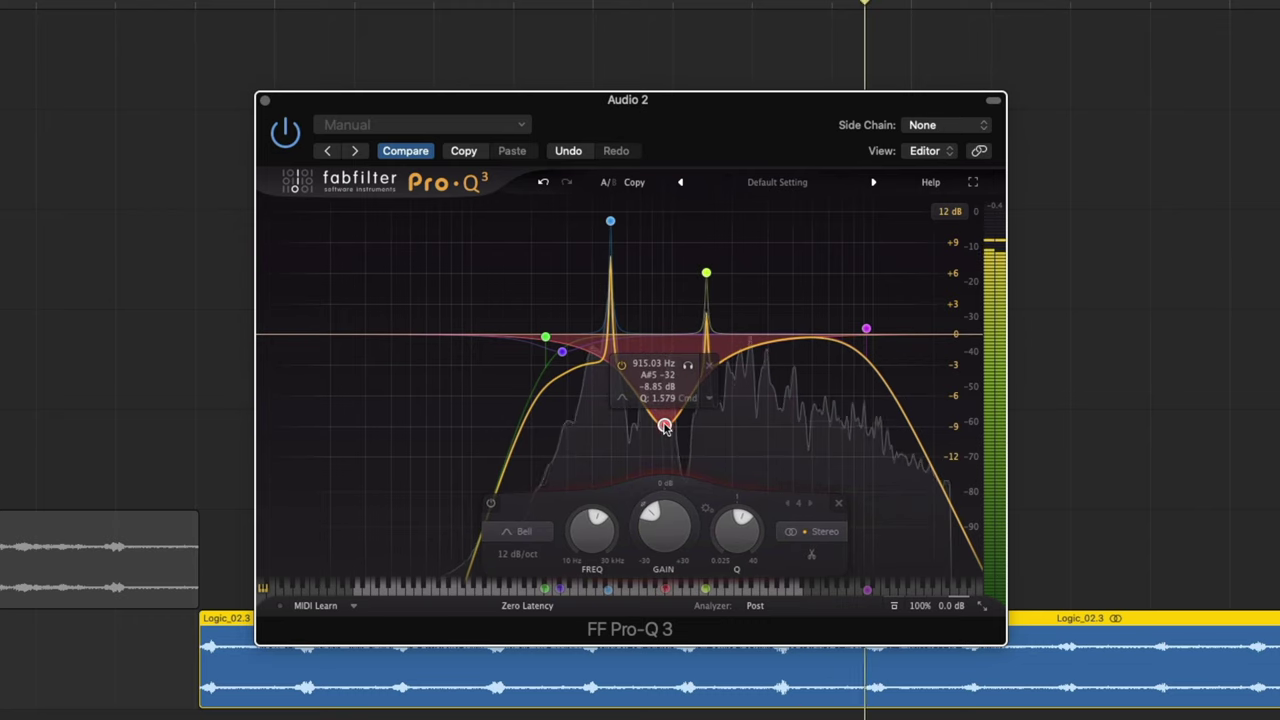
- Cut the peak near 397 Hz by about 9 dB with a narrow bell at a 48 dB/oct slope
left_click_drag(598, 361, 591, 407)
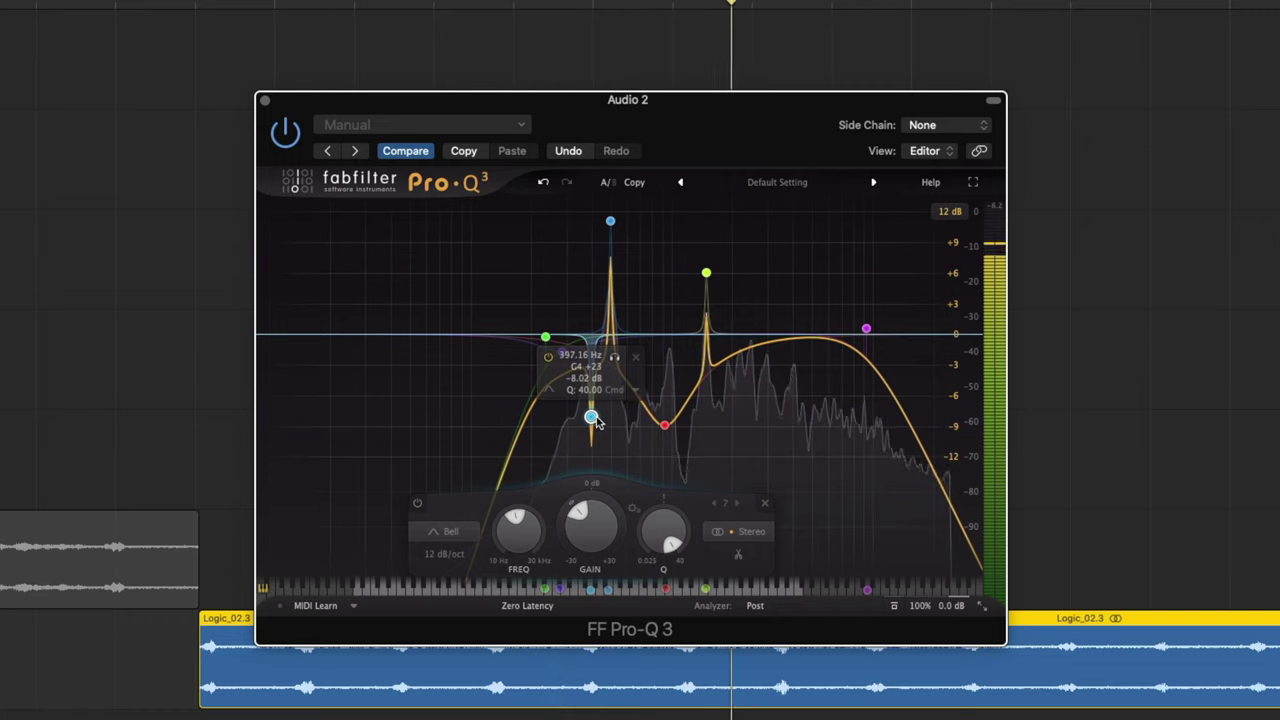
left_click(432, 555)
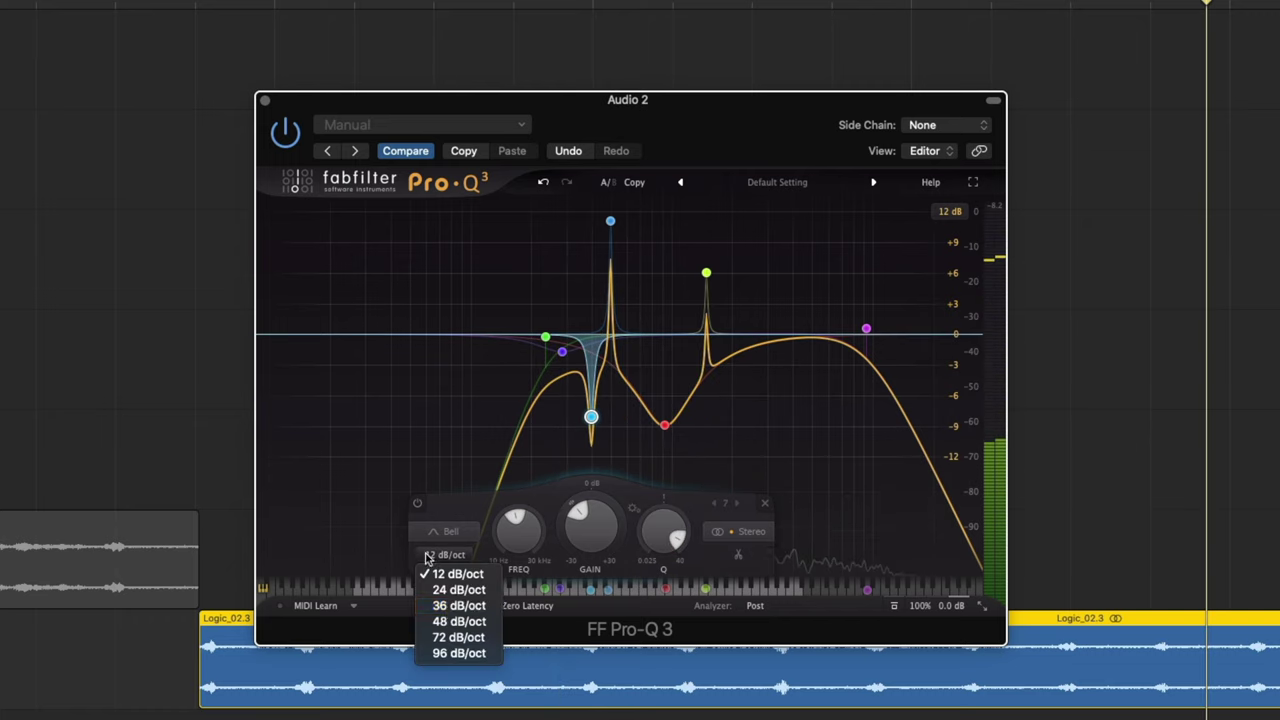
left_click(451, 621)
left_click_drag(591, 417, 584, 417)
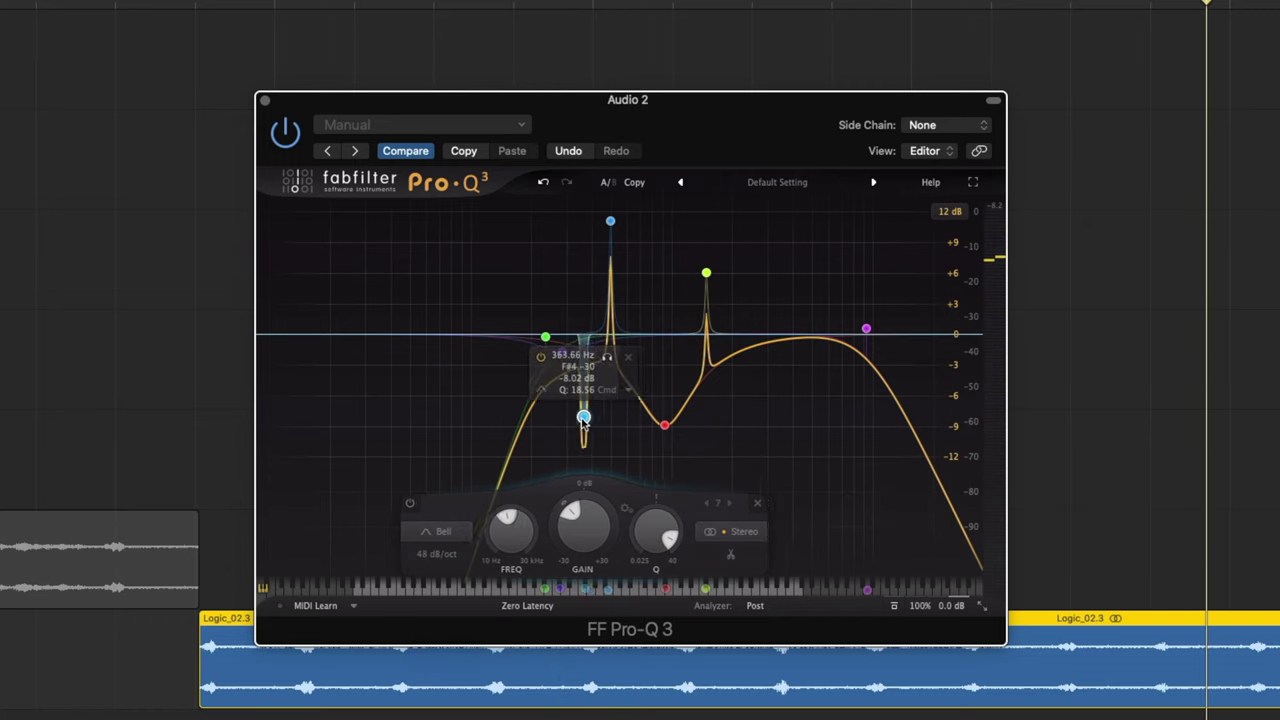
left_click_drag(640, 574, 639, 577)
left_click_drag(583, 417, 591, 425)
- Raise the low cut further and add a small bell dip of about 2 dB just above the main mid cut
left_click_drag(546, 337, 569, 336)
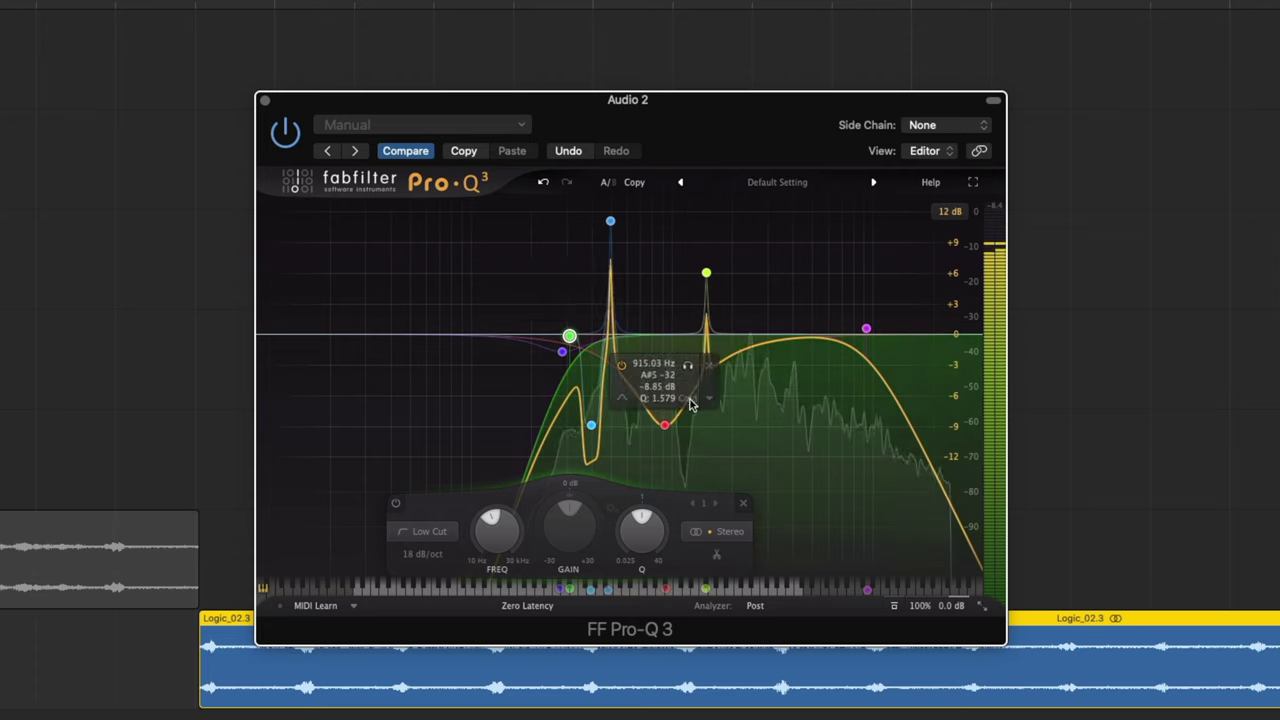
left_click(667, 355)
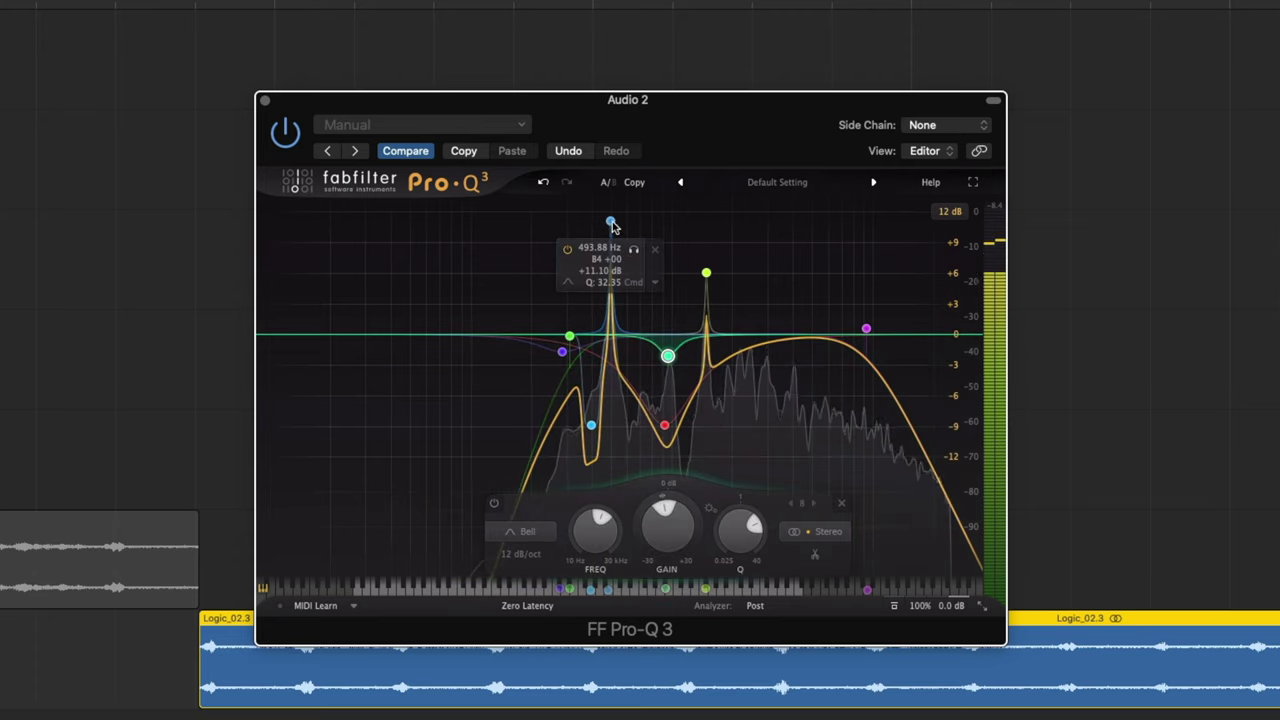
- Boost the narrow 494 Hz band to about 21 dB and lower the high cut frequency to darken the sound
left_click(611, 222)
scroll(608, 515, "up", 5)
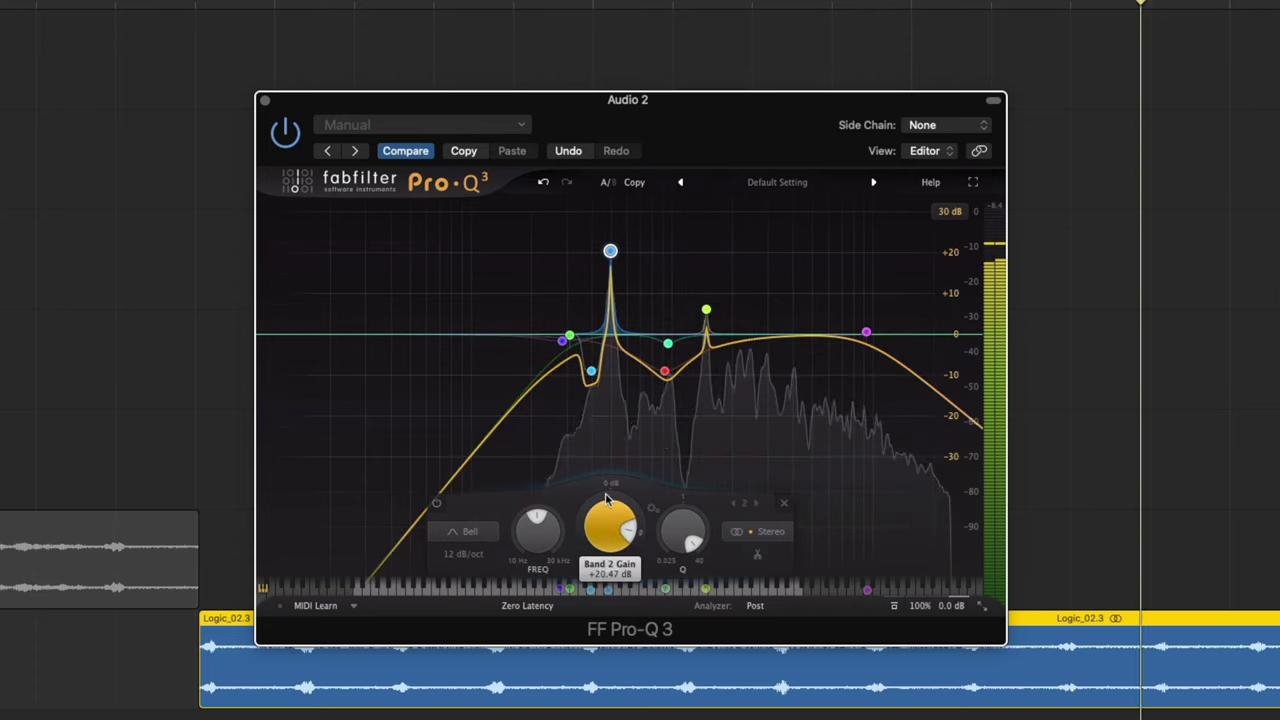
left_click_drag(605, 514, 604, 521)
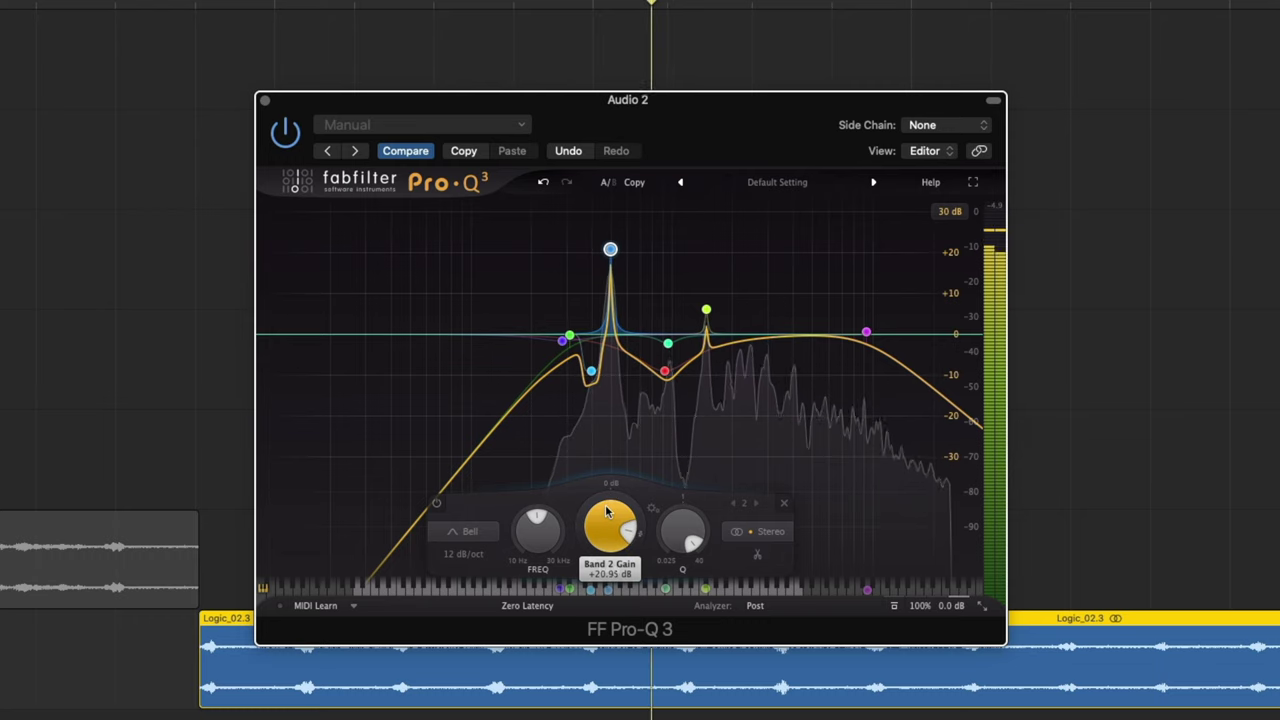
left_click_drag(866, 331, 810, 343)
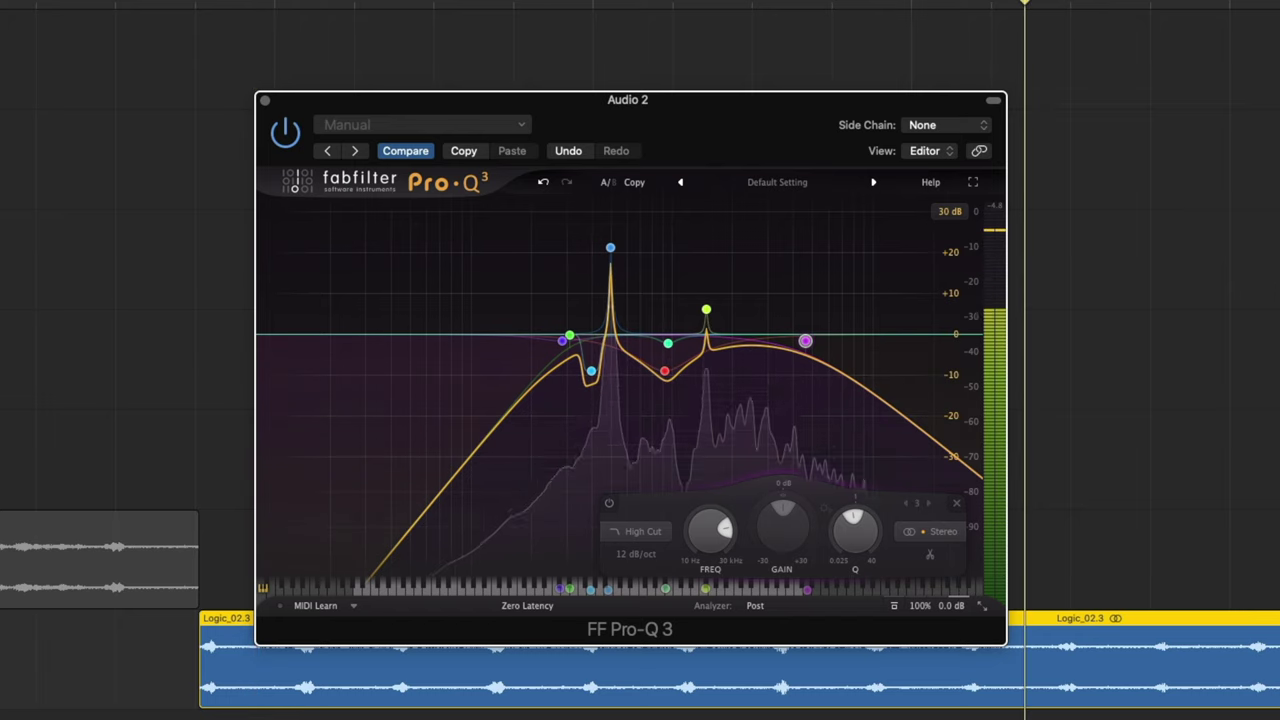
key("space")
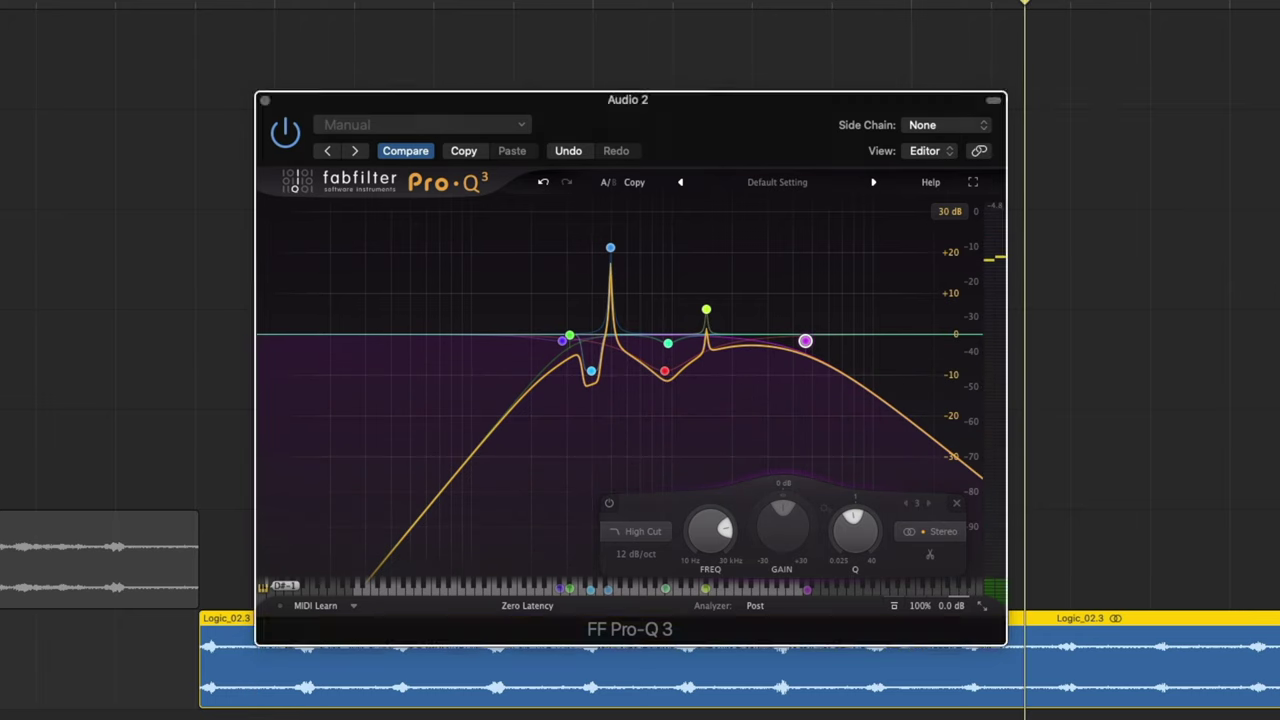
- Play the loop and raise the Warm Tape drive in FF Saturn 2 to about 88%
key("space")
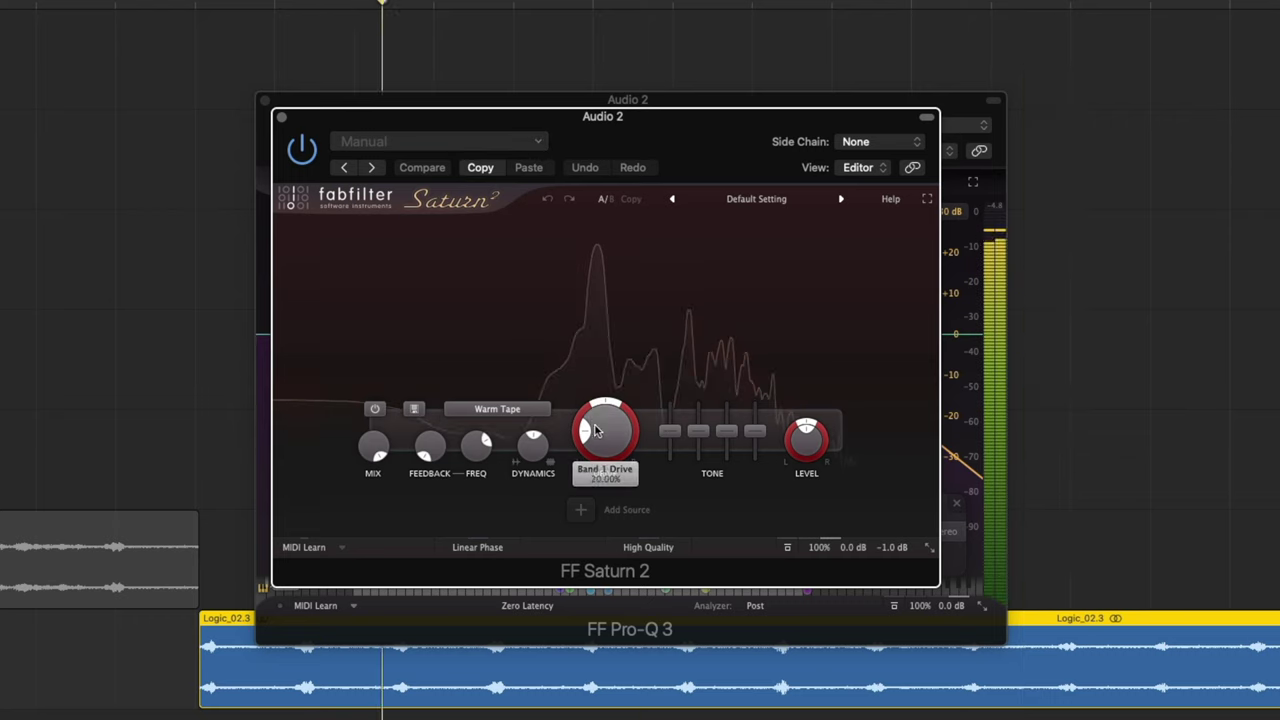
left_click_drag(600, 404, 612, 316)
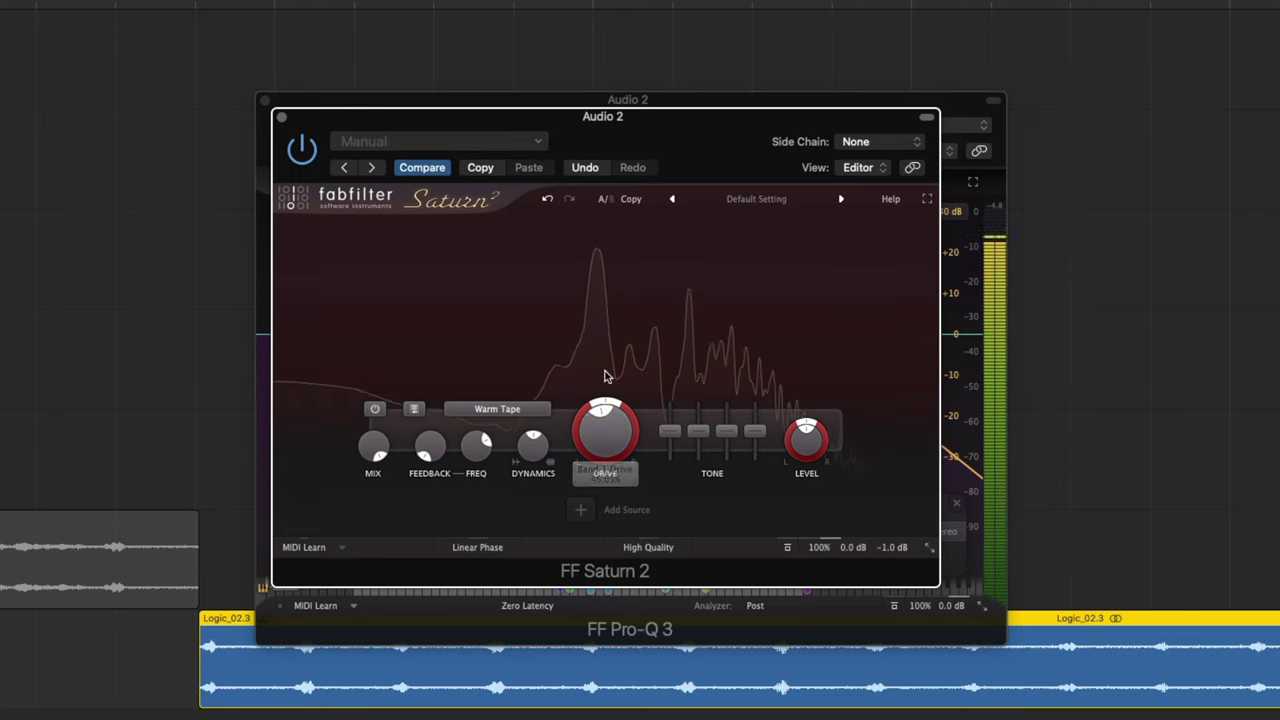
left_click_drag(605, 387, 605, 319)
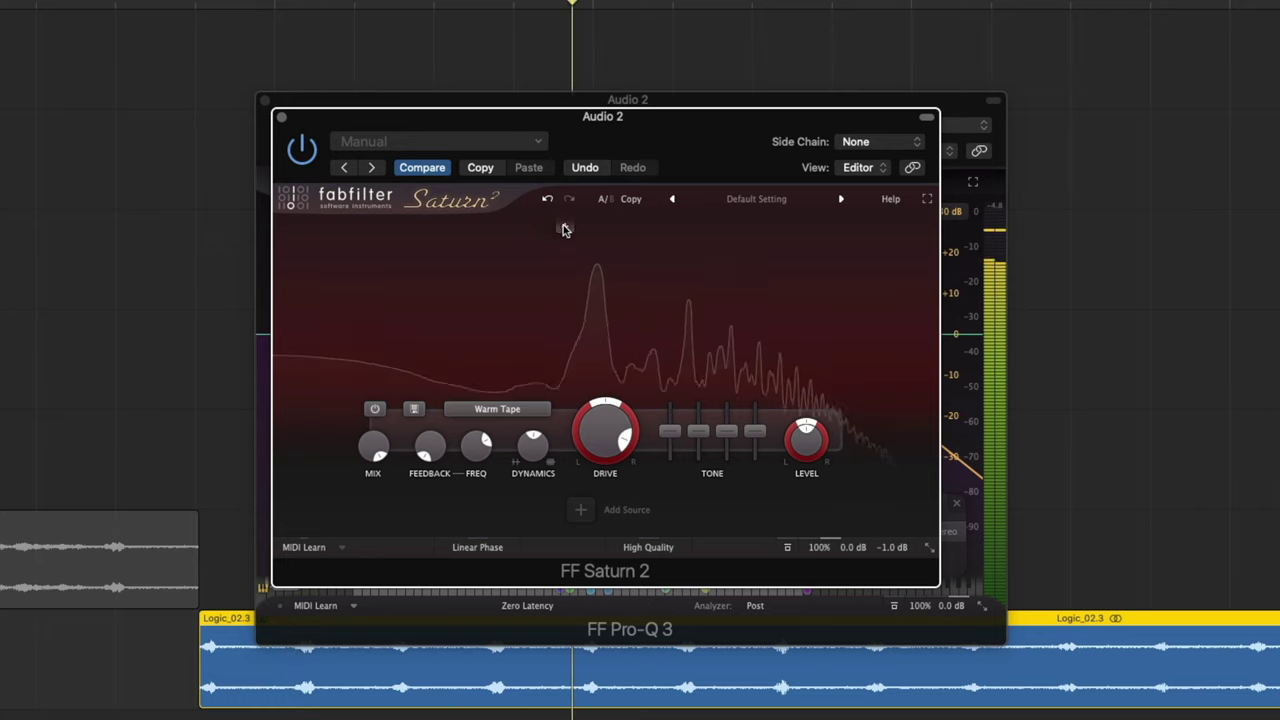
- Split the saturation into three bands around the main peak, lowering band 1 to about -13.5 dB and band 3 to about -3.5 dB
left_click(563, 230)
left_click_drag(418, 295, 425, 323)
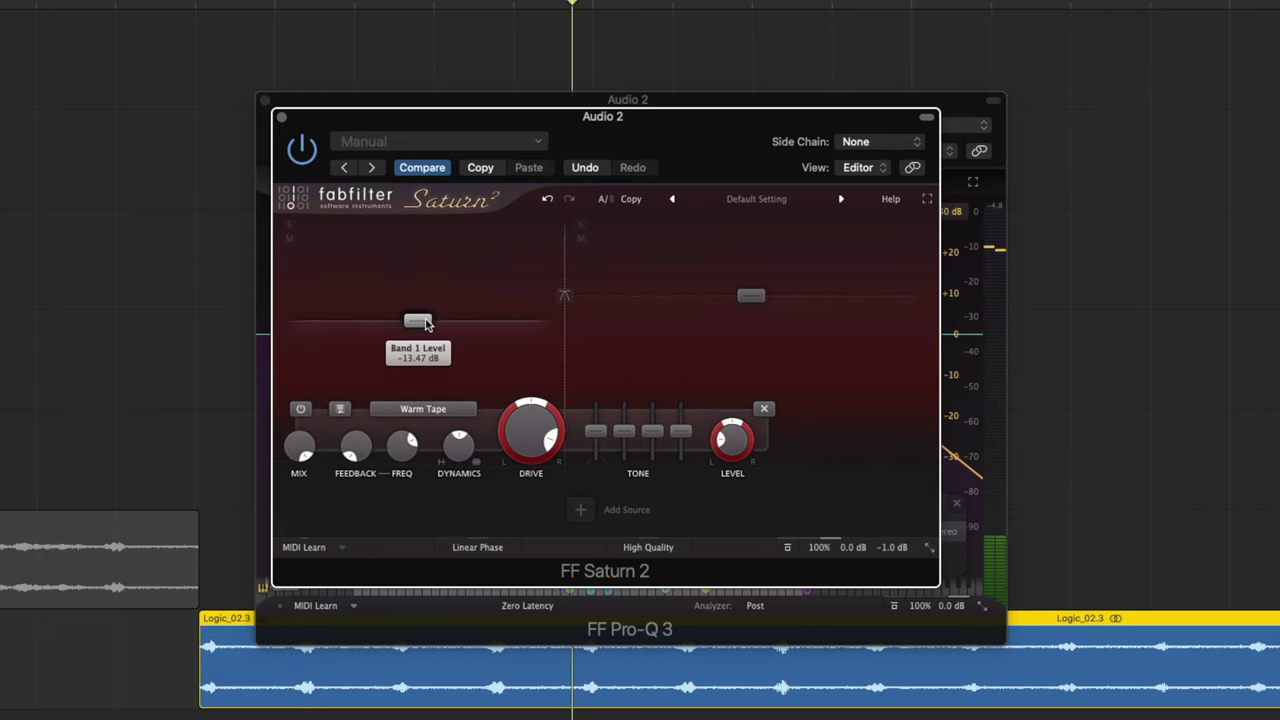
left_click(634, 229)
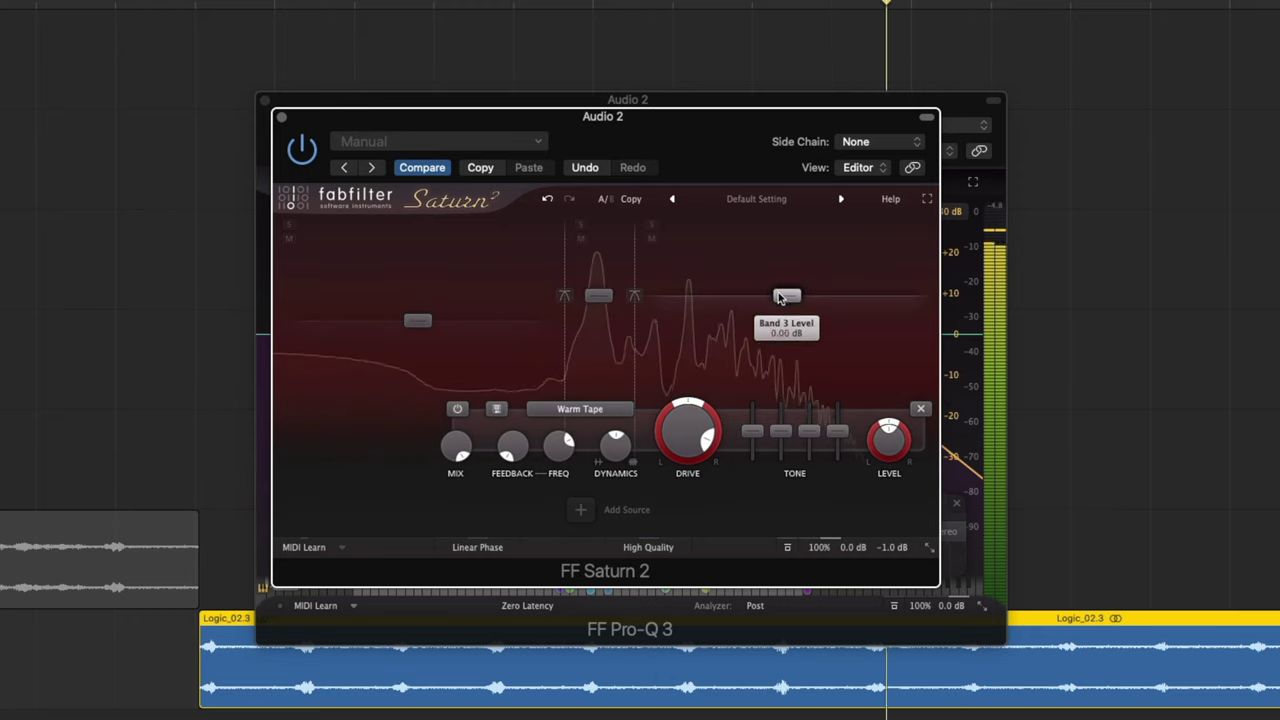
left_click_drag(786, 295, 783, 321)
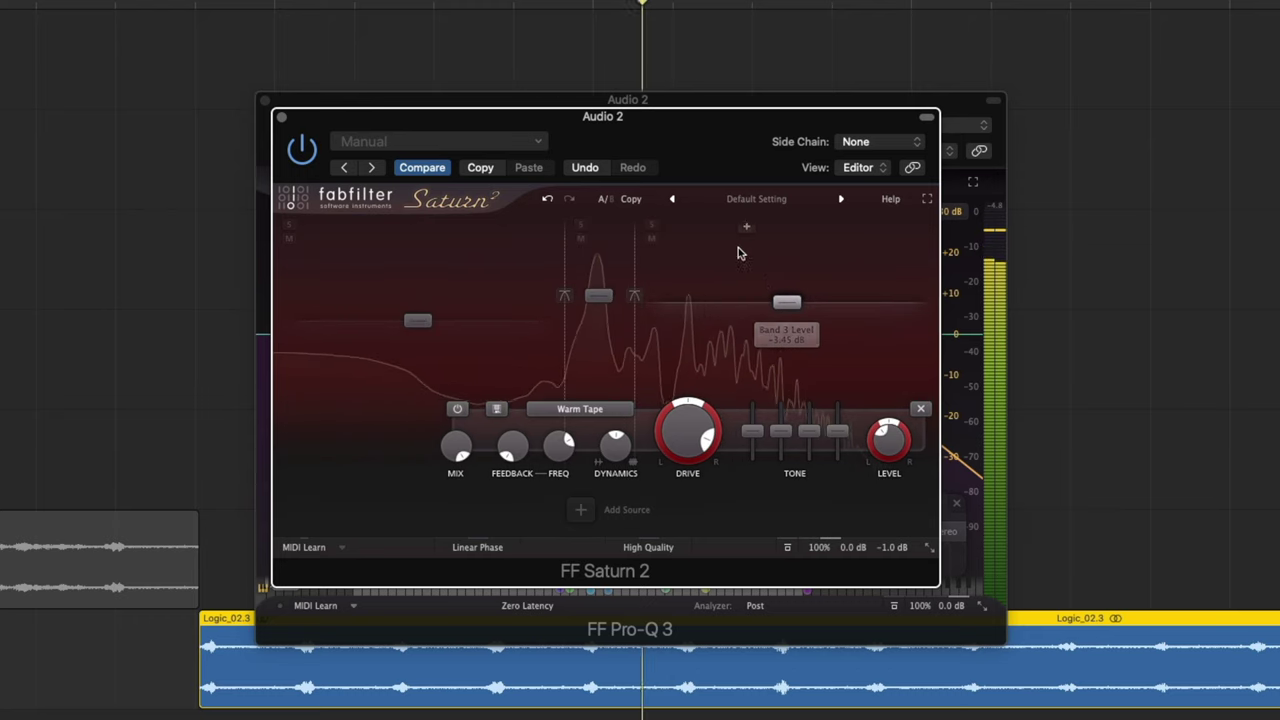
left_click_drag(636, 257, 557, 264)
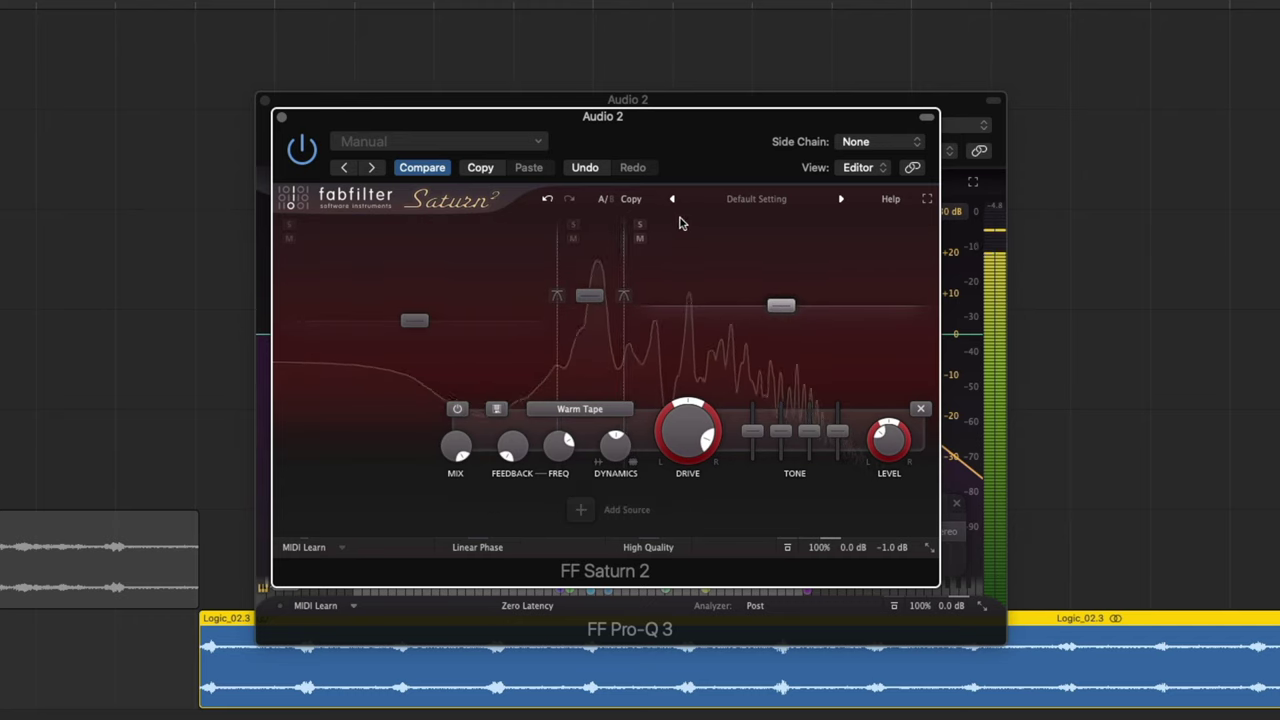
- Split the upper band at about 1513 Hz and lower the new band 3 level to about -24.65 dB
left_click(718, 232)
left_click_drag(720, 243, 690, 243)
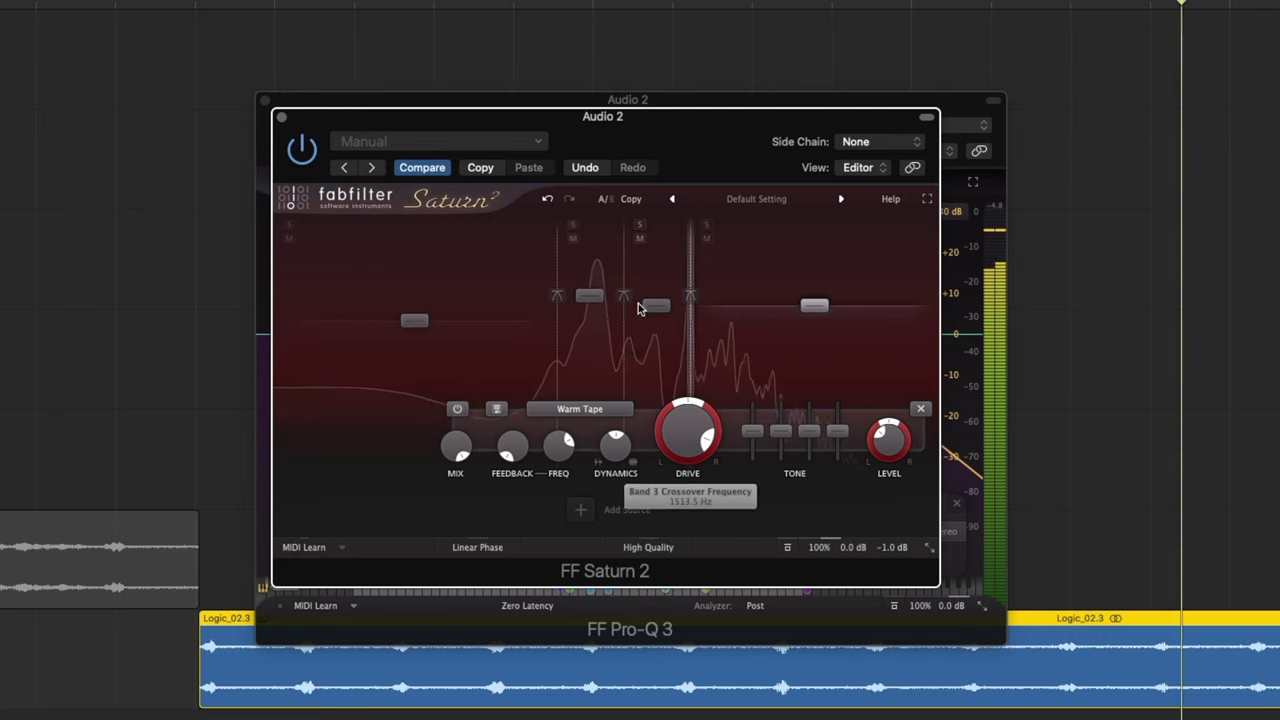
left_click_drag(653, 312, 652, 349)
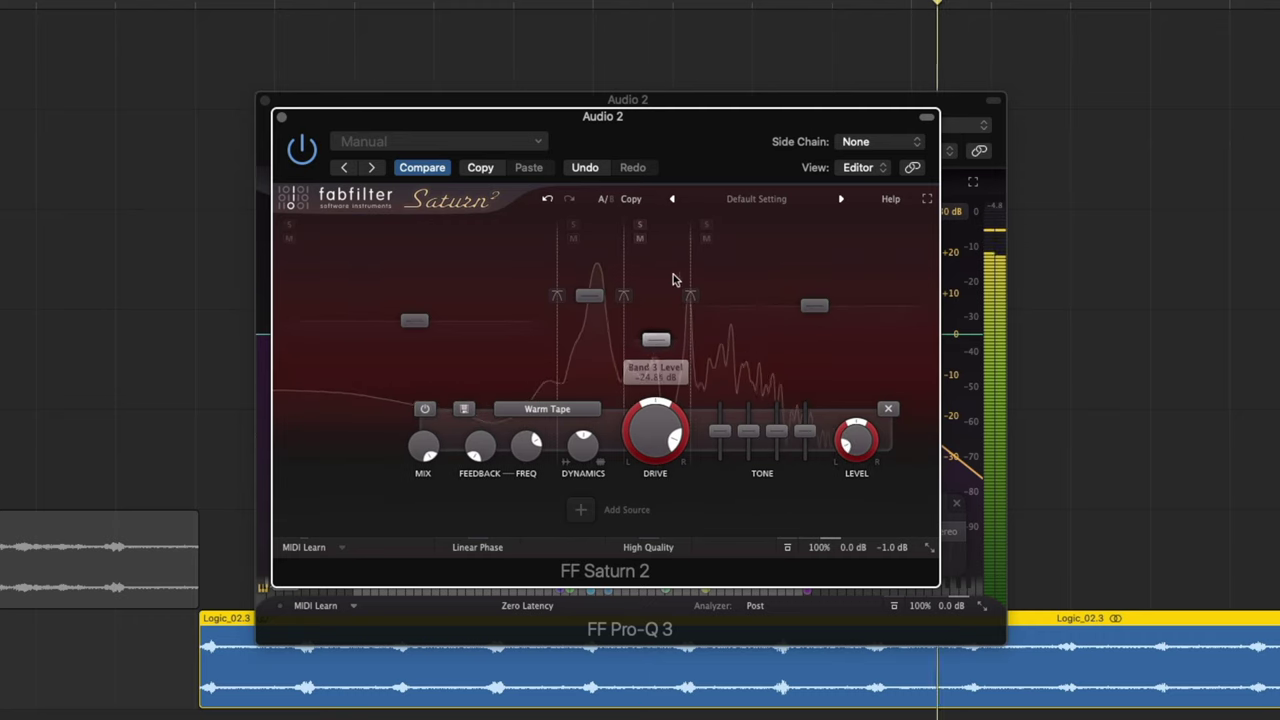
- Lower the highest band's level further and open the saturation style choices for band 2
left_click(623, 298)
left_click(588, 297)
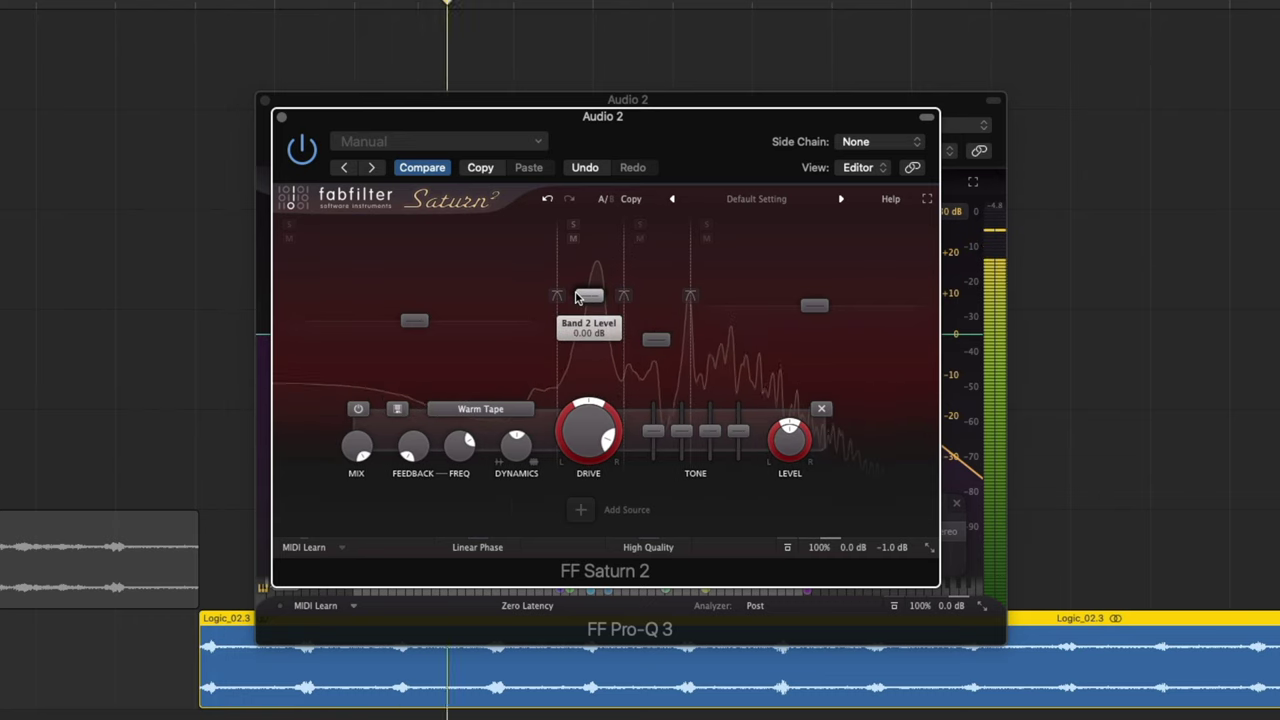
left_click_drag(795, 316, 800, 325)
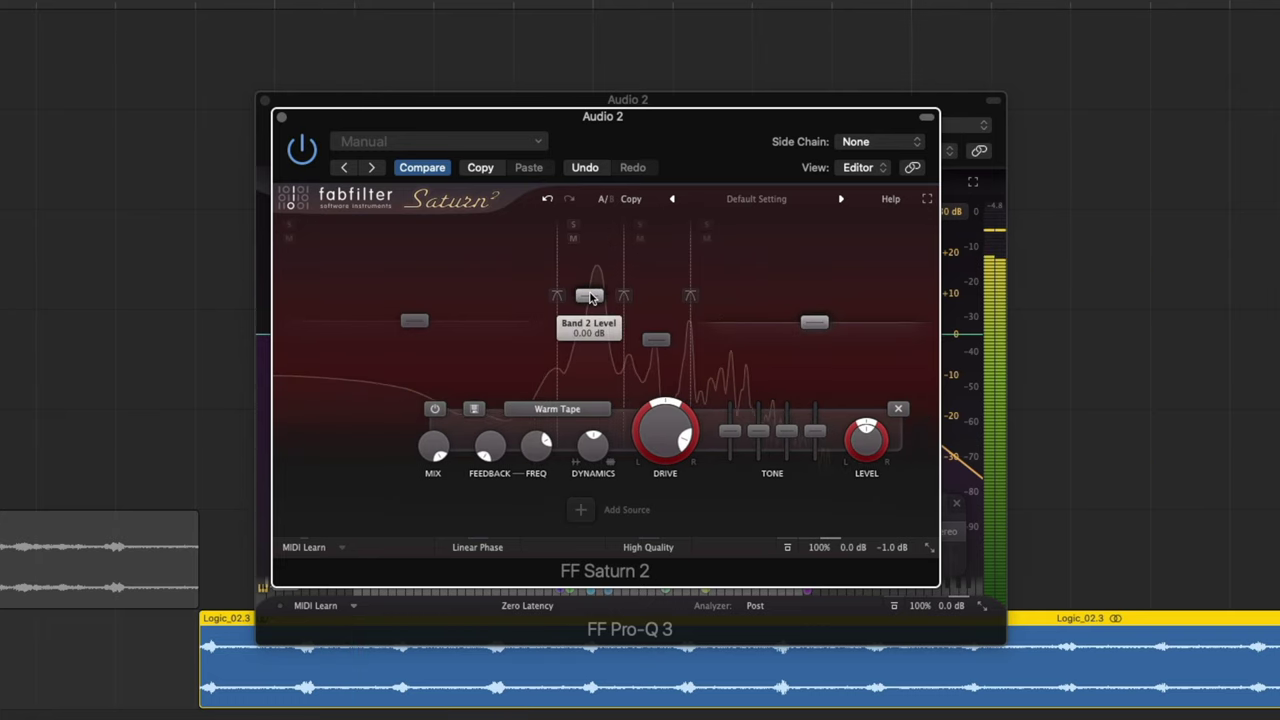
left_click(520, 410)
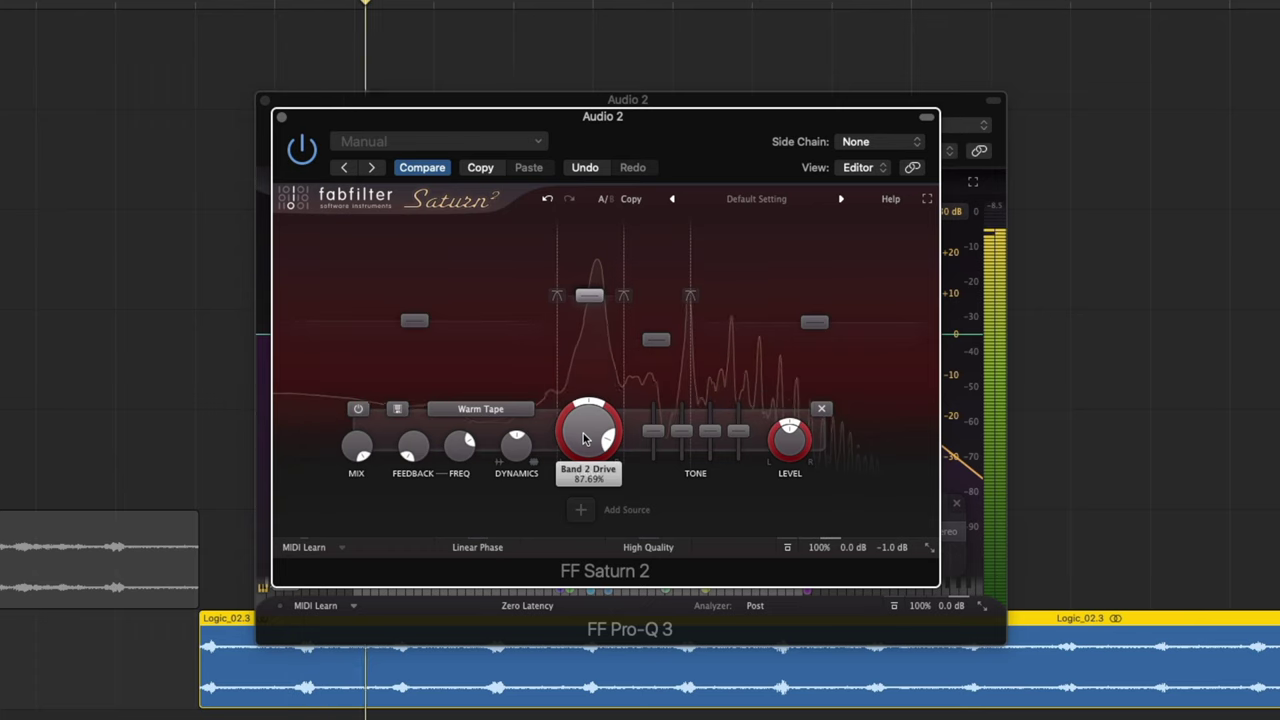
- Lower the band 2 drive in FF Saturn 2 to around mid-range and close the Saturn 2 and Pro-Q 3 windows
left_click_drag(585, 516, 585, 543)
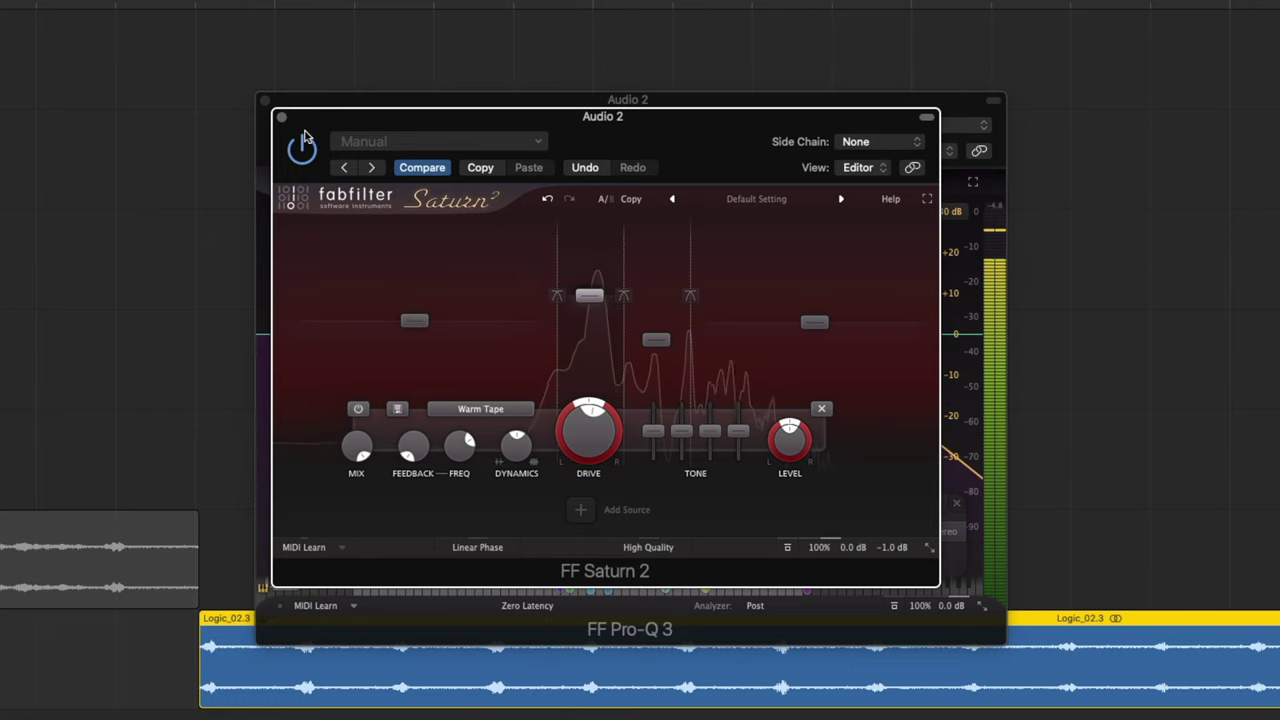
left_click(281, 120)
left_click(264, 102)
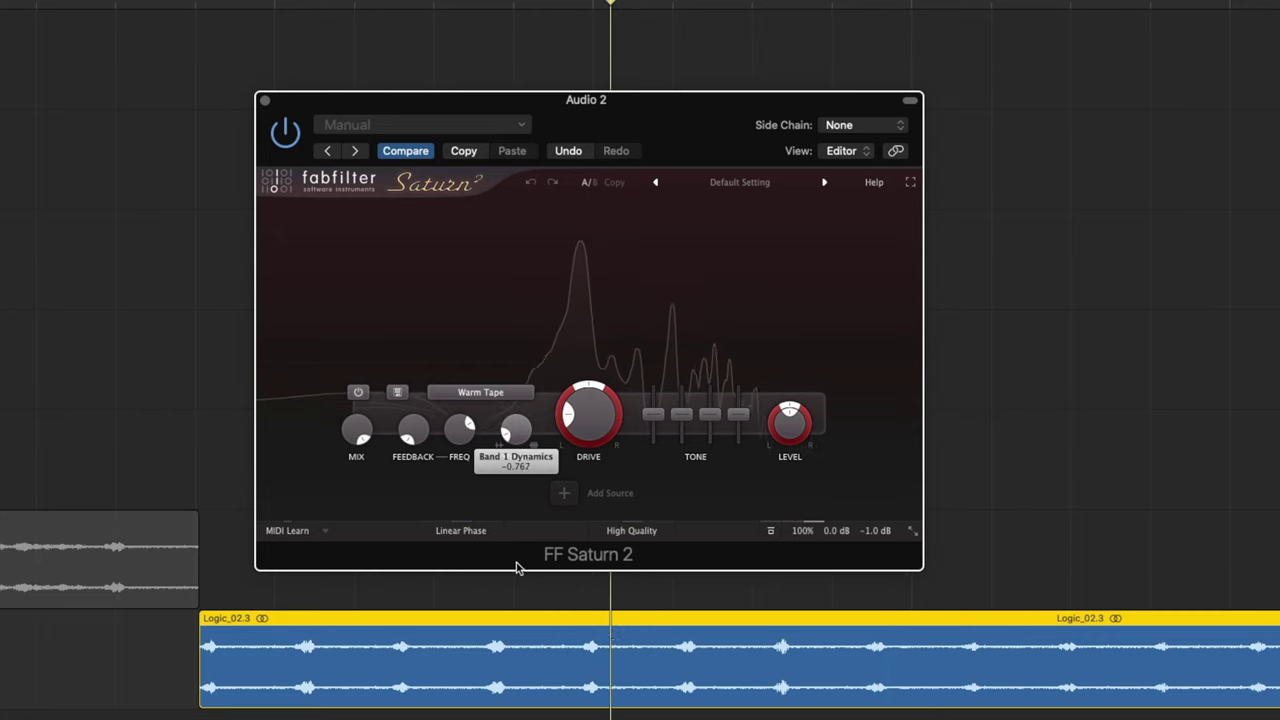
- Reduce the dynamics in the second Saturn 2, split it into two bands and lower band 2 to about -4.93 dB
left_click_drag(510, 430, 509, 470)
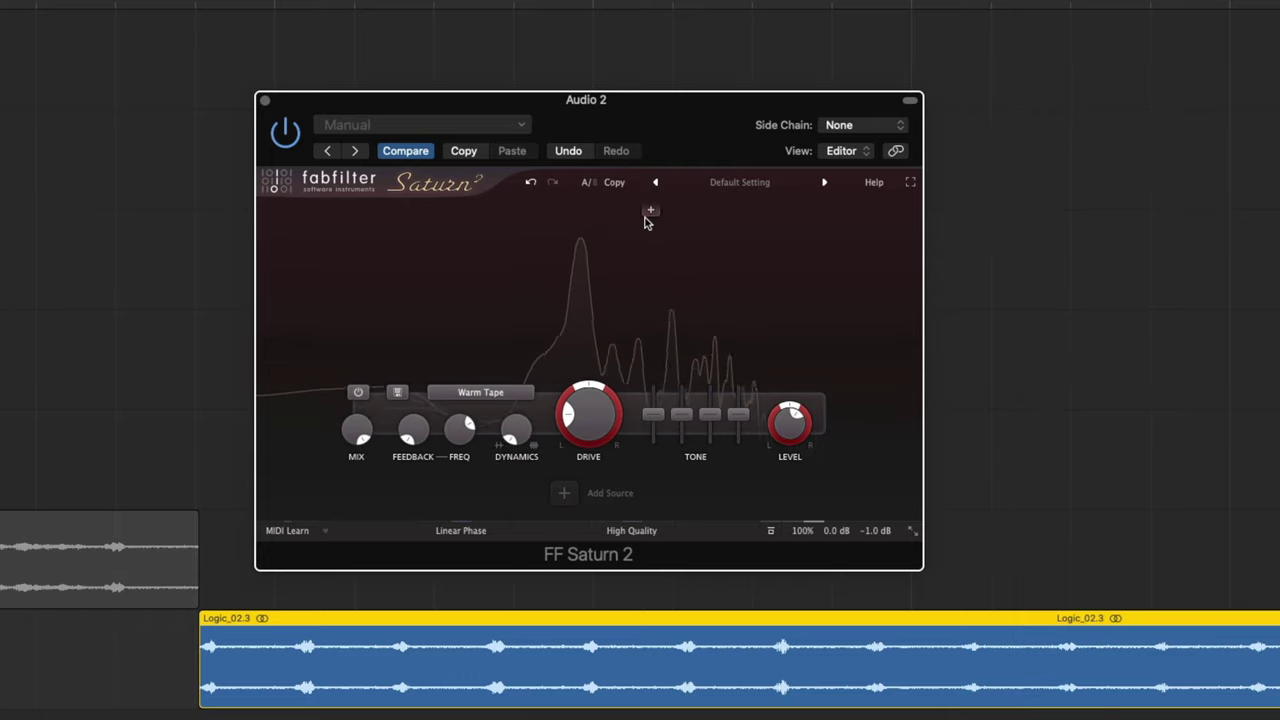
left_click(645, 222)
left_click_drag(775, 282, 779, 290)
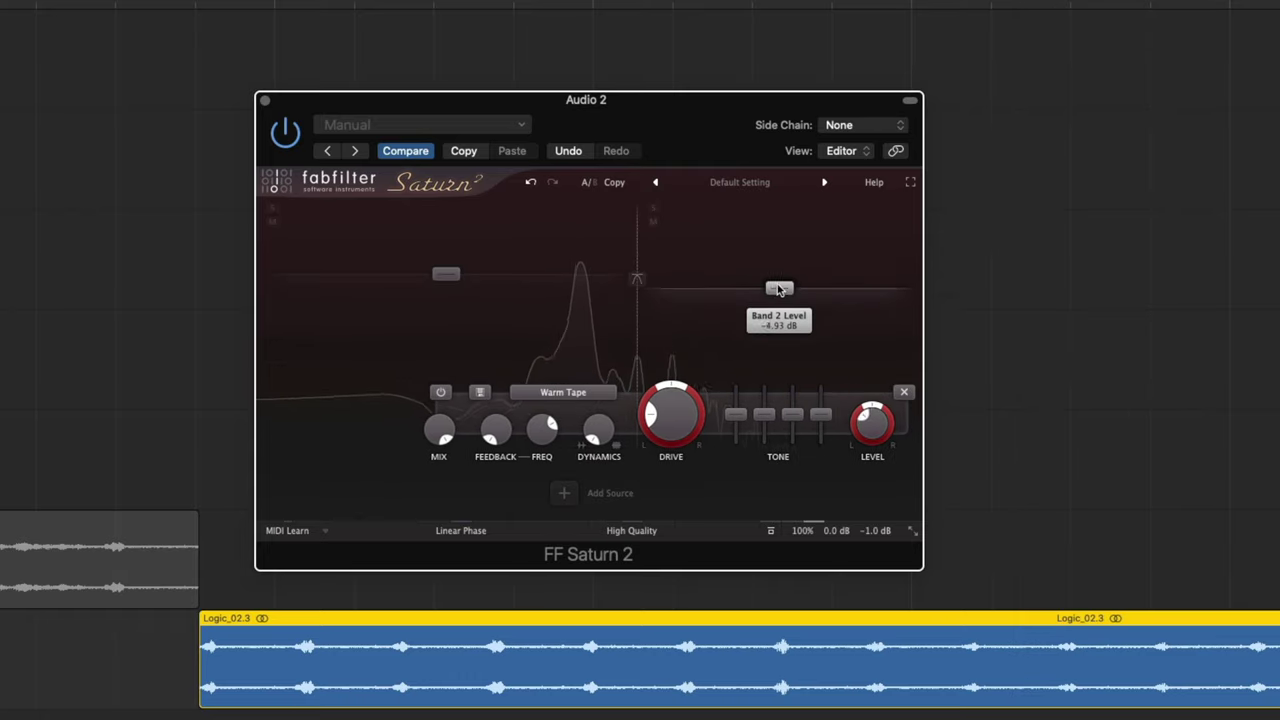
- Move the crossover above the second peak, split off a slightly quieter middle band just past the main peak, and close Saturn 2
left_click_drag(637, 242, 709, 237)
mouse_move(812, 275)
left_mouse_down()
mouse_move(820, 212)
mouse_move(825, 272)
left_mouse_up()
left_click(602, 212)
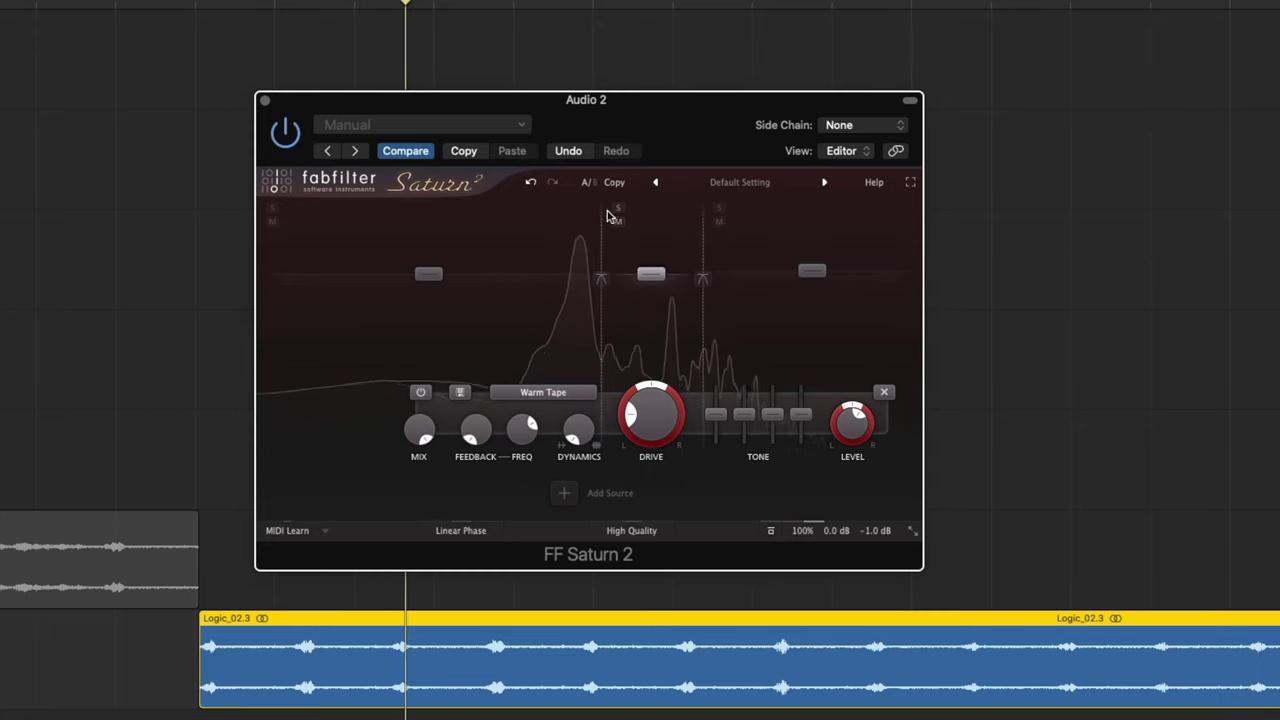
left_click_drag(641, 297, 644, 292)
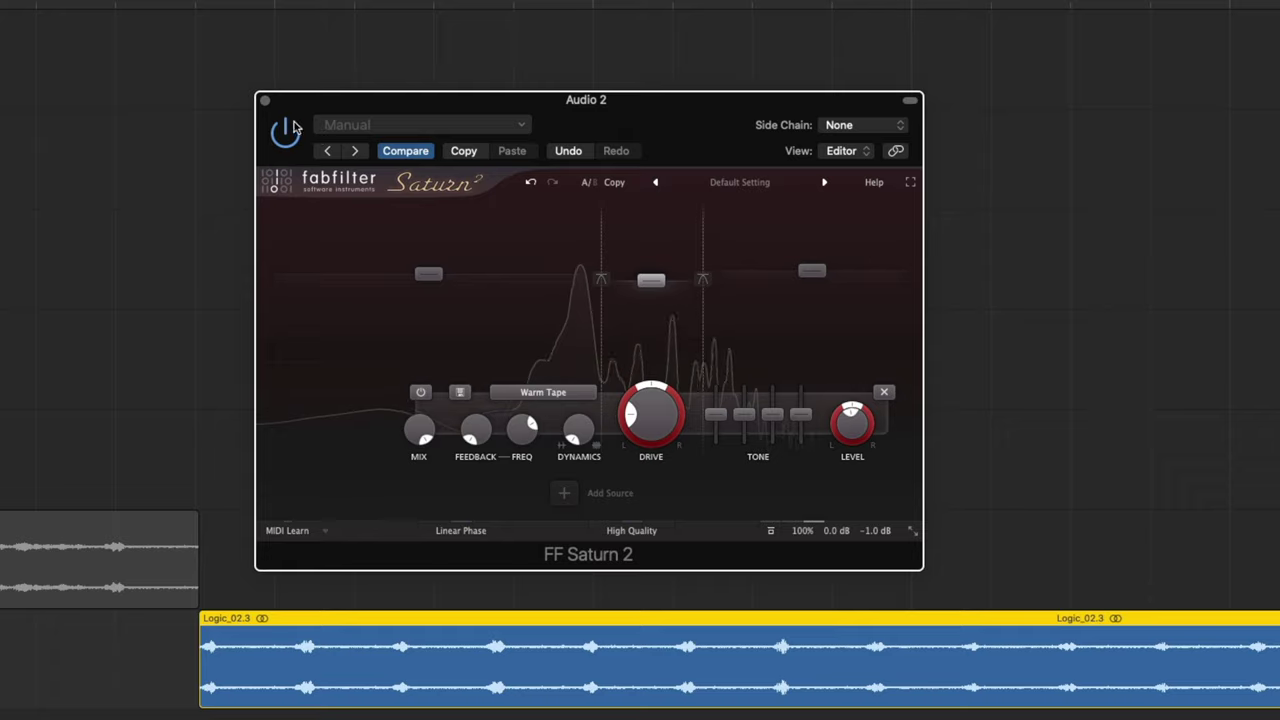
left_click(266, 103)
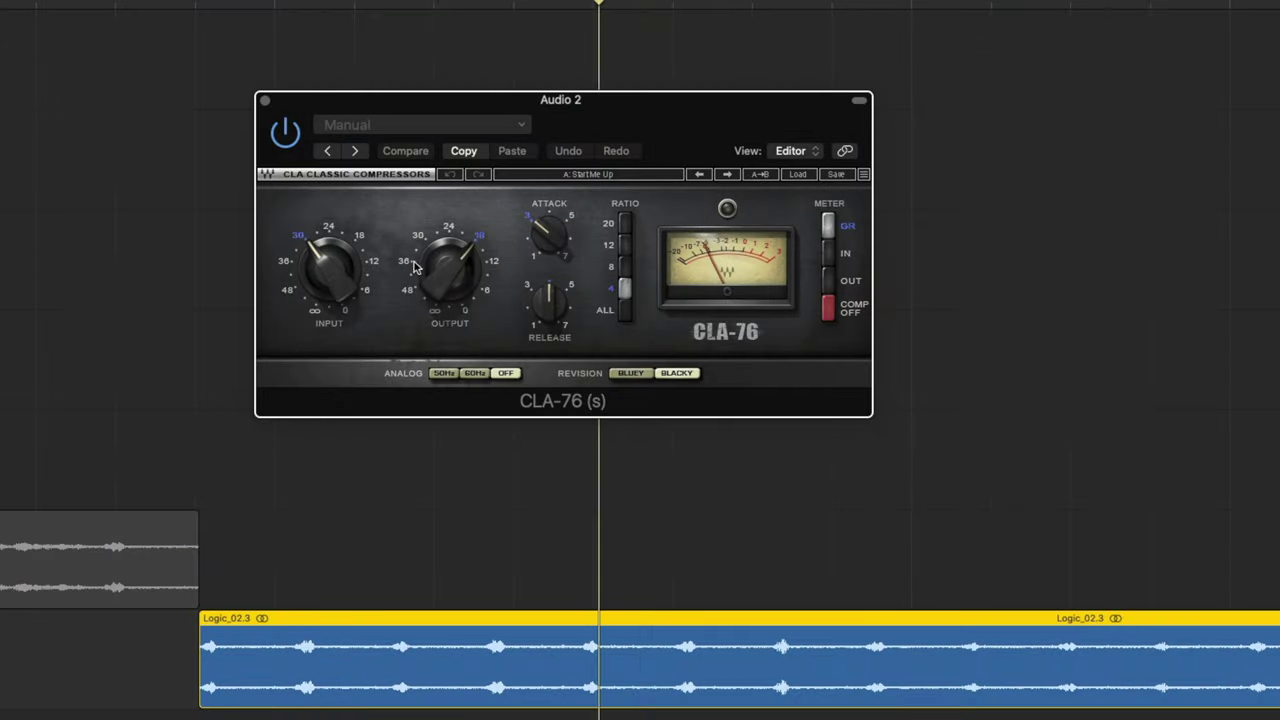
- Adjust the CLA-76 attack and release, switch to the Bluey revision and reduce the input to about -35.2
left_click_drag(336, 283, 336, 287)
left_click_drag(547, 238, 547, 234)
left_click_drag(541, 312, 541, 305)
left_click_drag(345, 279, 345, 285)
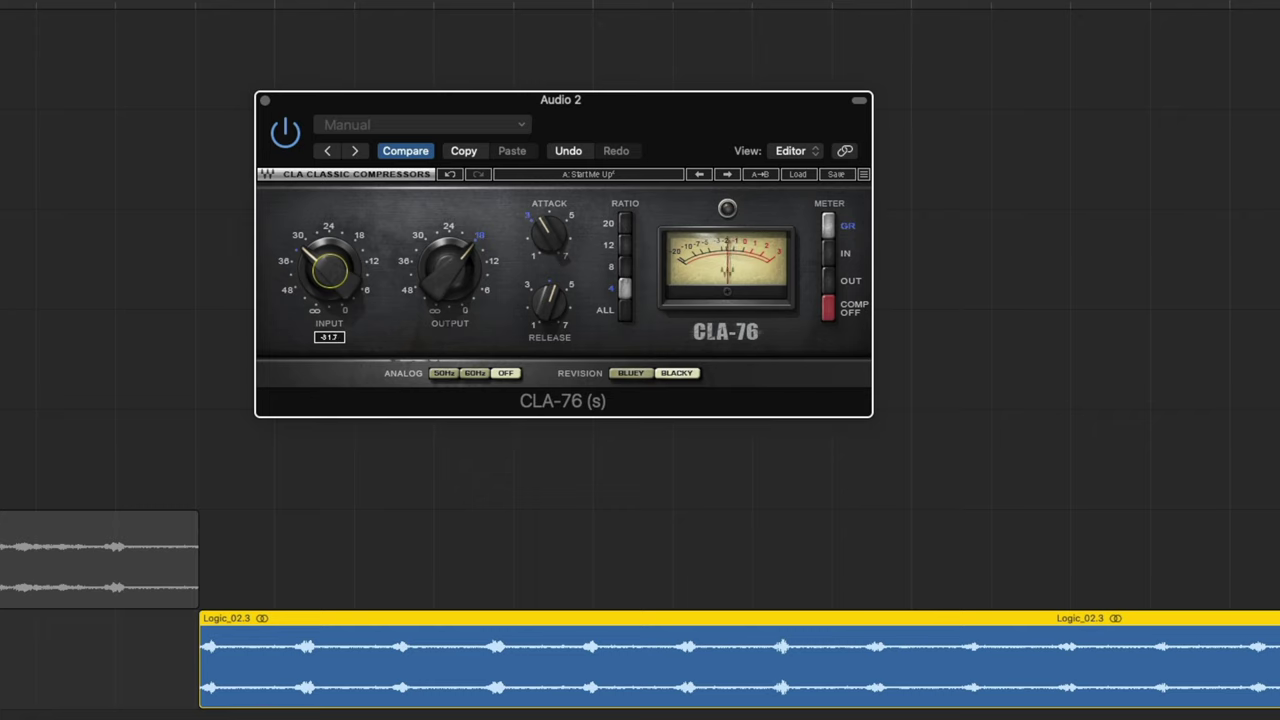
left_click(632, 373)
left_click_drag(330, 268, 331, 284)
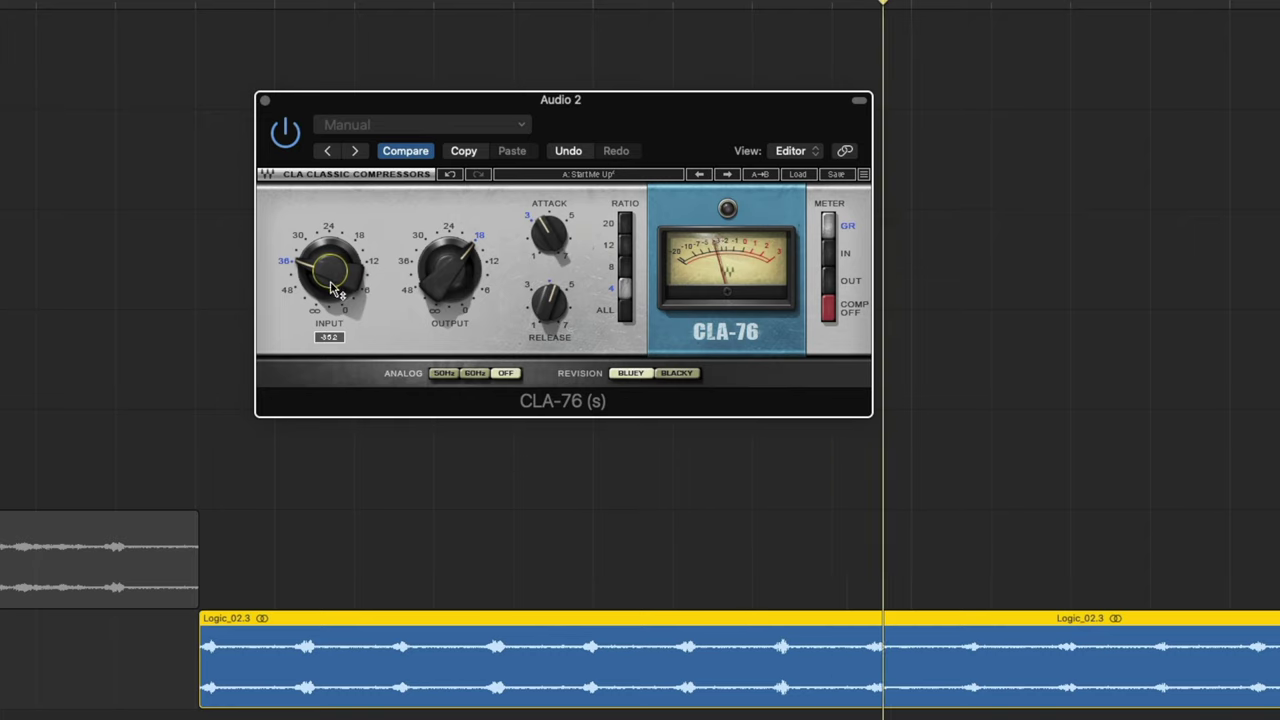
left_click(264, 101)
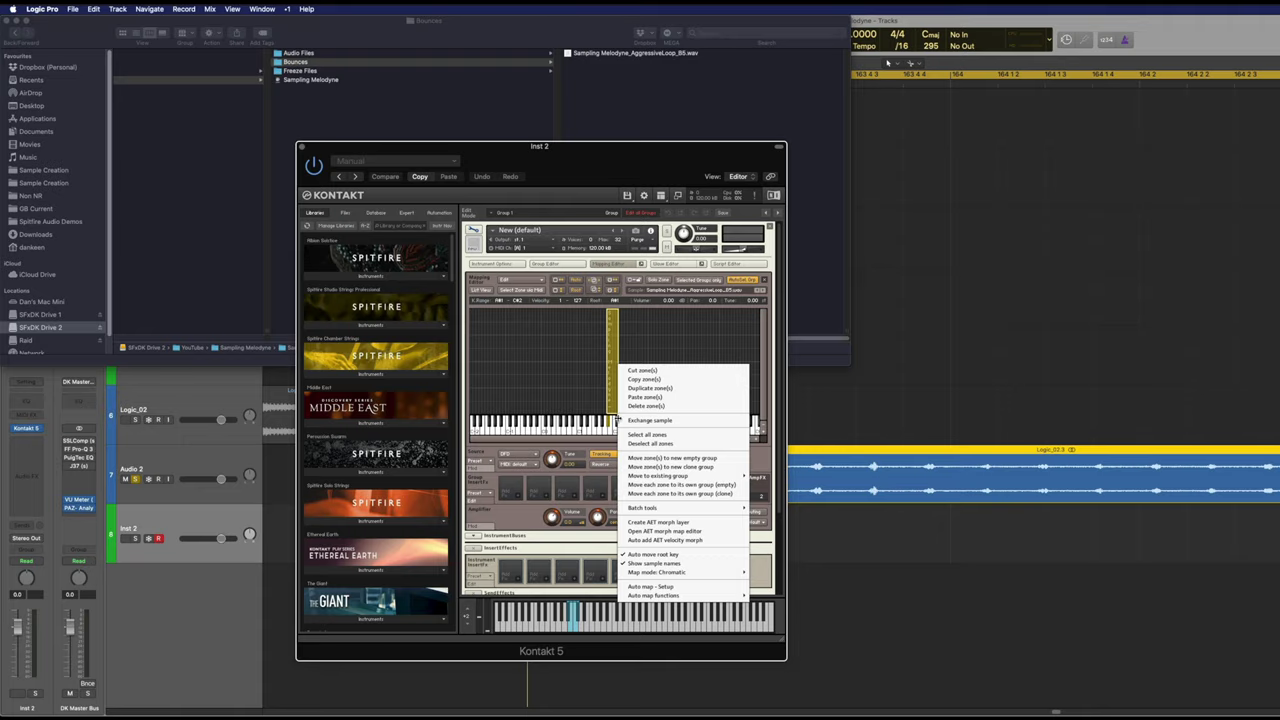
- Auto-map the AggressiveLoop_B5 sample in Kontakt and stretch its zone across the full keyboard with root B4
left_click(665, 587)
left_click(998, 377)
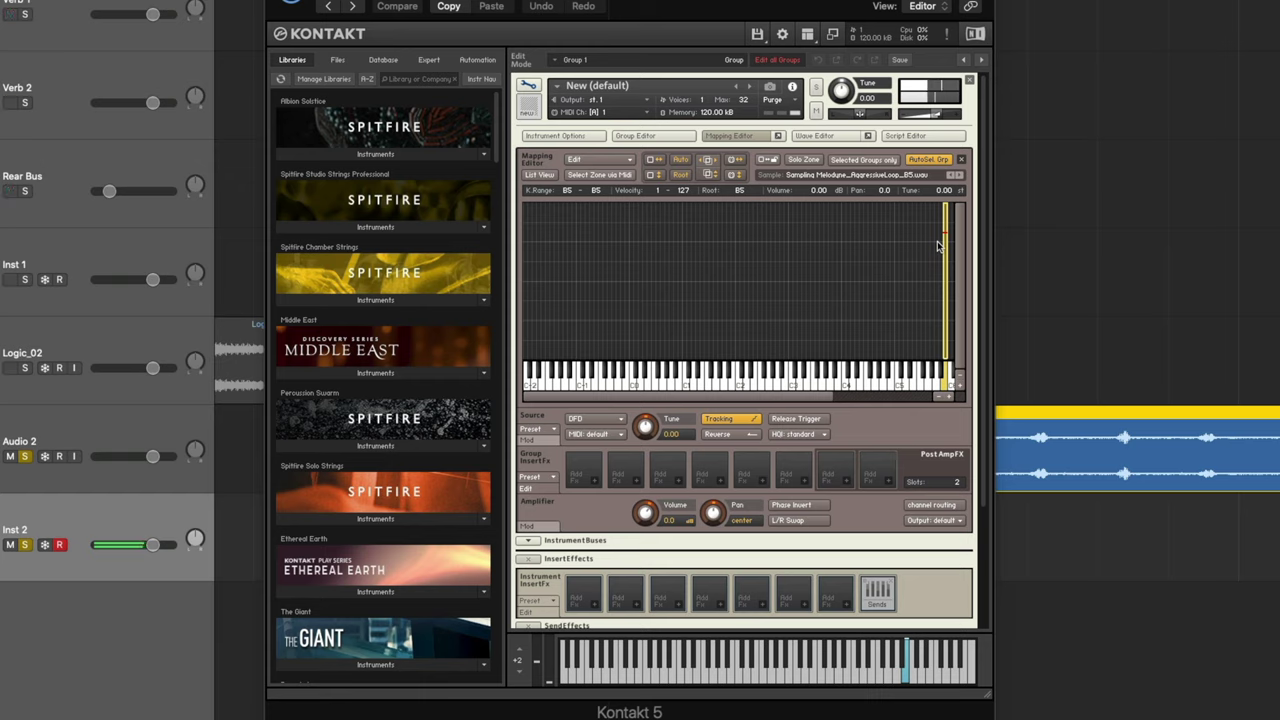
left_click(660, 162)
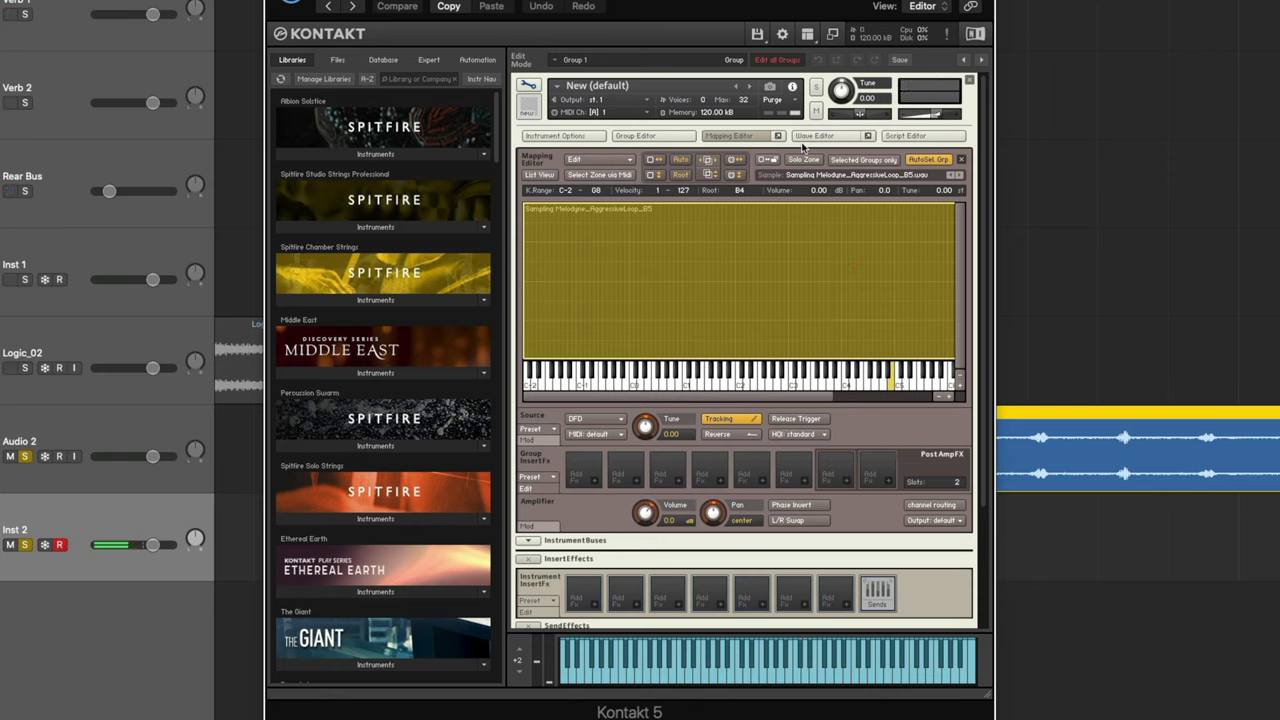
- Show the sample in Kontakt's Wave Editor and enable Timemachine Pro in its Sync / Slice settings
left_click(814, 136)
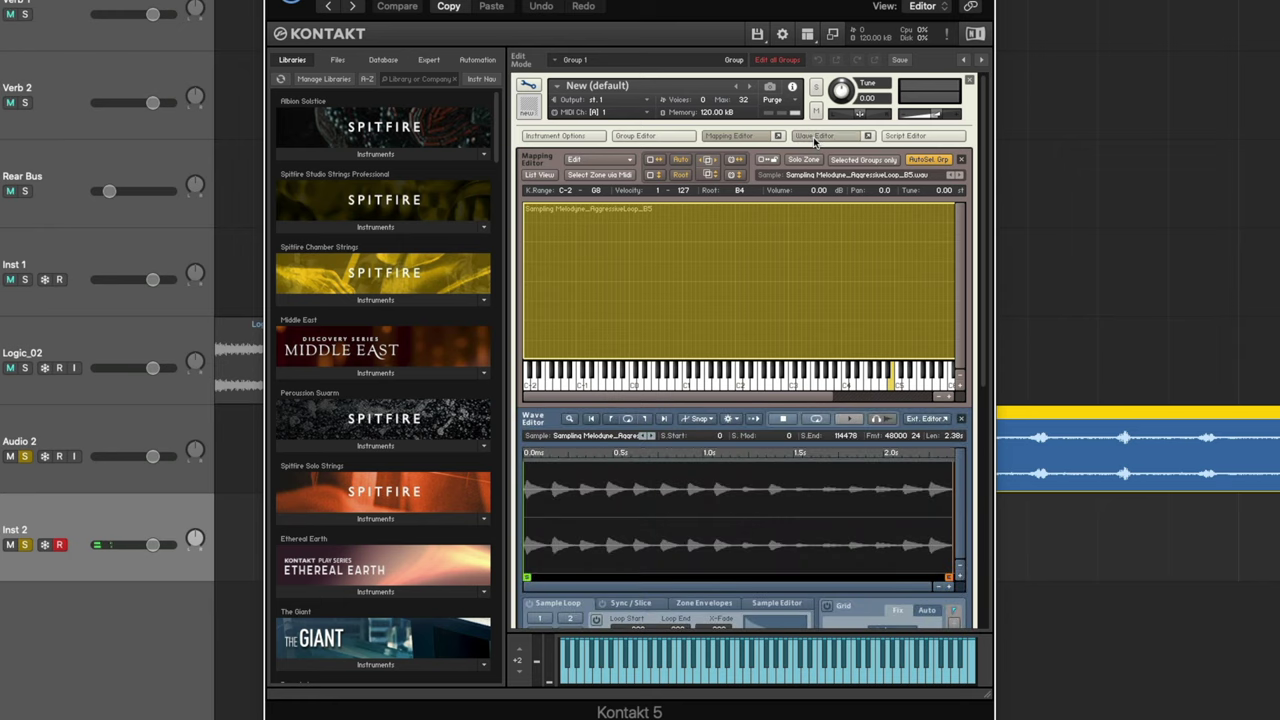
left_click(632, 604)
scroll(812, 195, "down", 3)
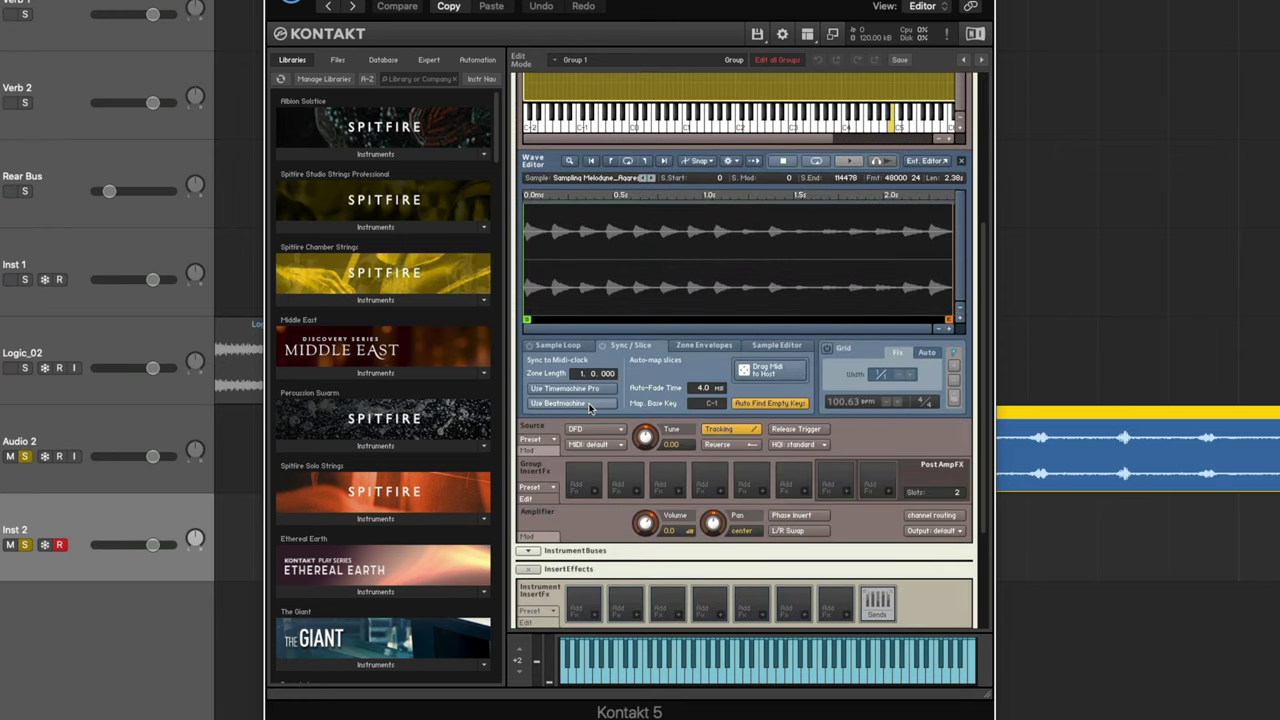
left_click(566, 388)
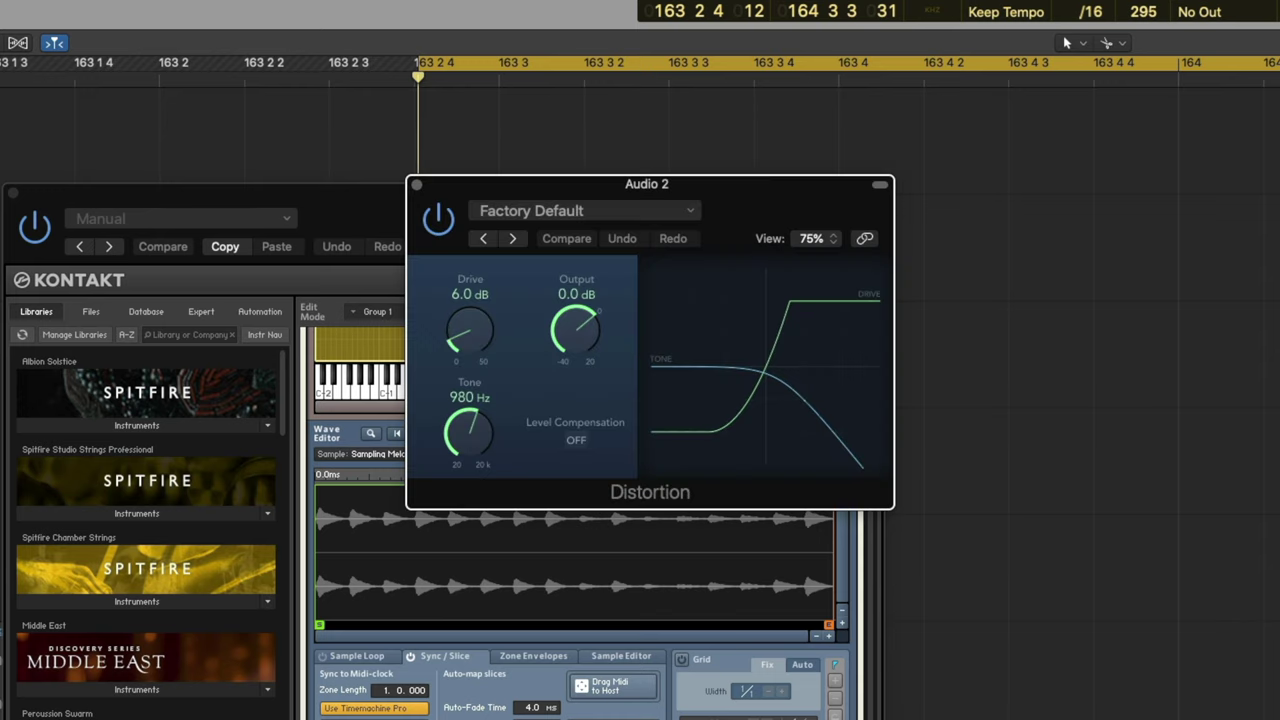
- Set the Distortion on Audio 2 to 20.0 dB drive, 20000 Hz tone and -13.5 dB output
left_click_drag(486, 329, 573, 333)
left_click_drag(476, 440, 562, 326)
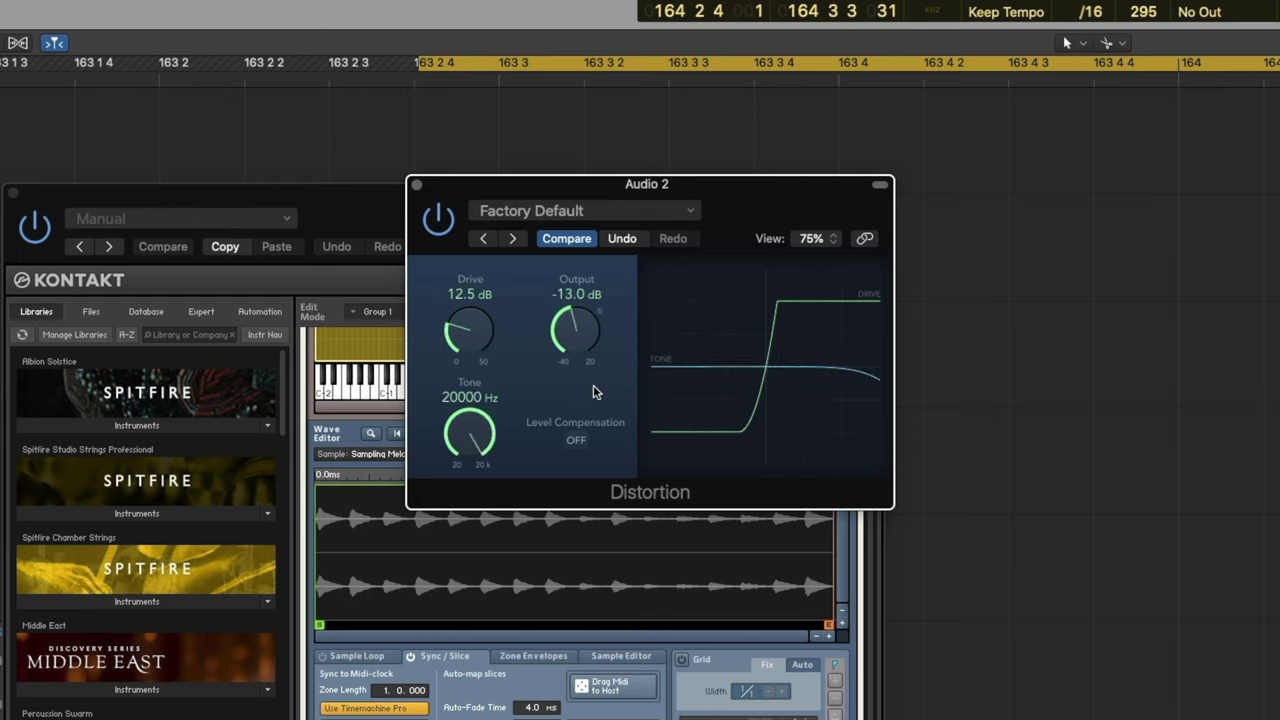
left_click_drag(468, 332, 473, 293)
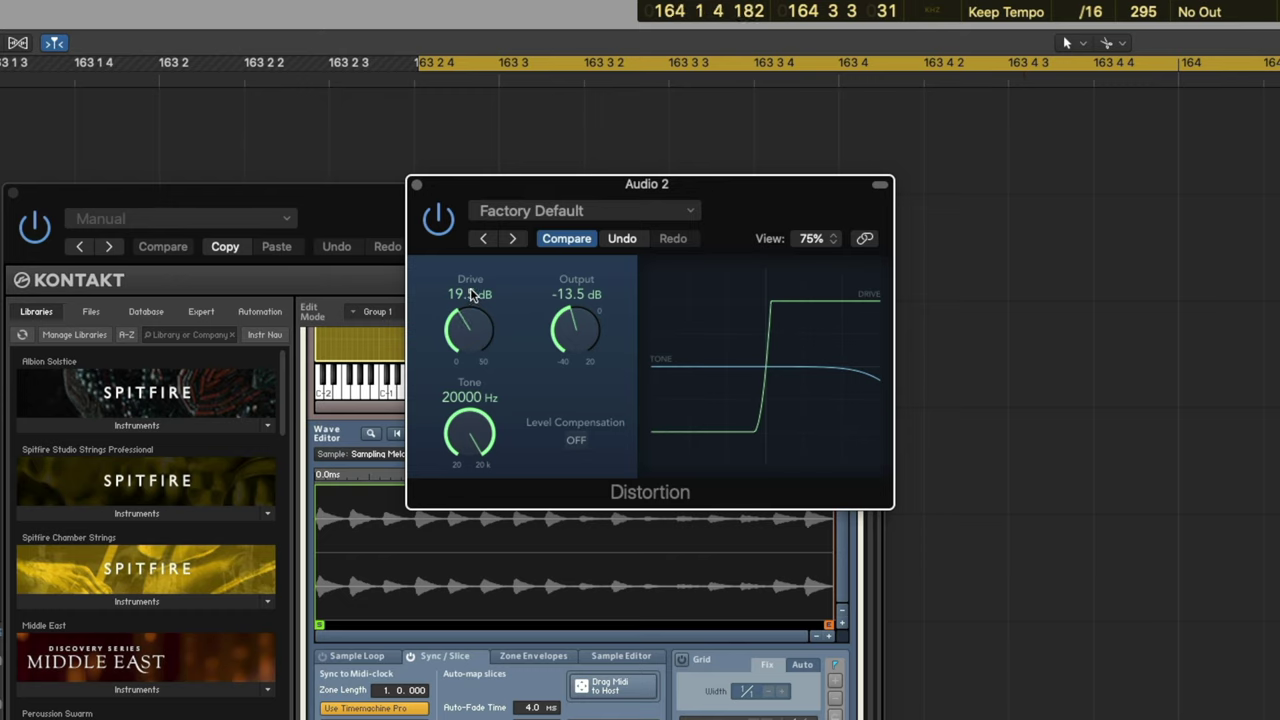
left_click_drag(479, 240, 478, 292)
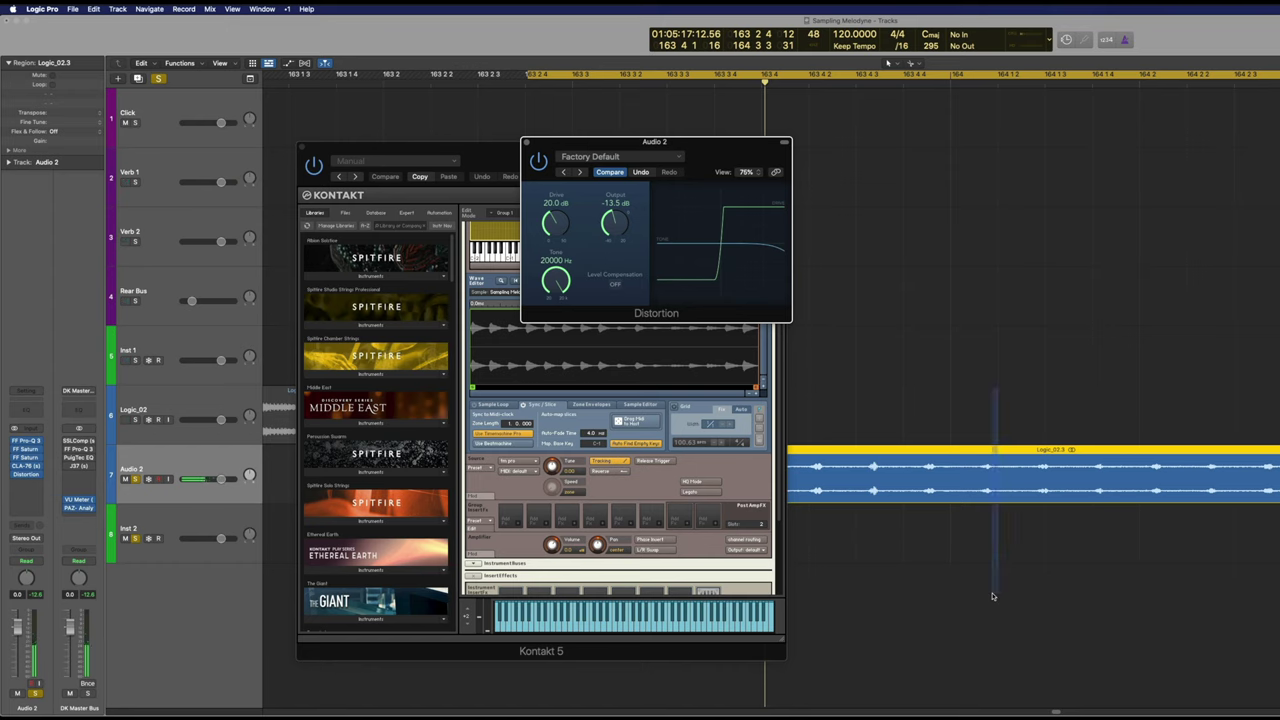
- Insert another FF Saturn 2 after Distortion on Audio 2 and load its Clean preset
left_click_drag(998, 389, 993, 596)
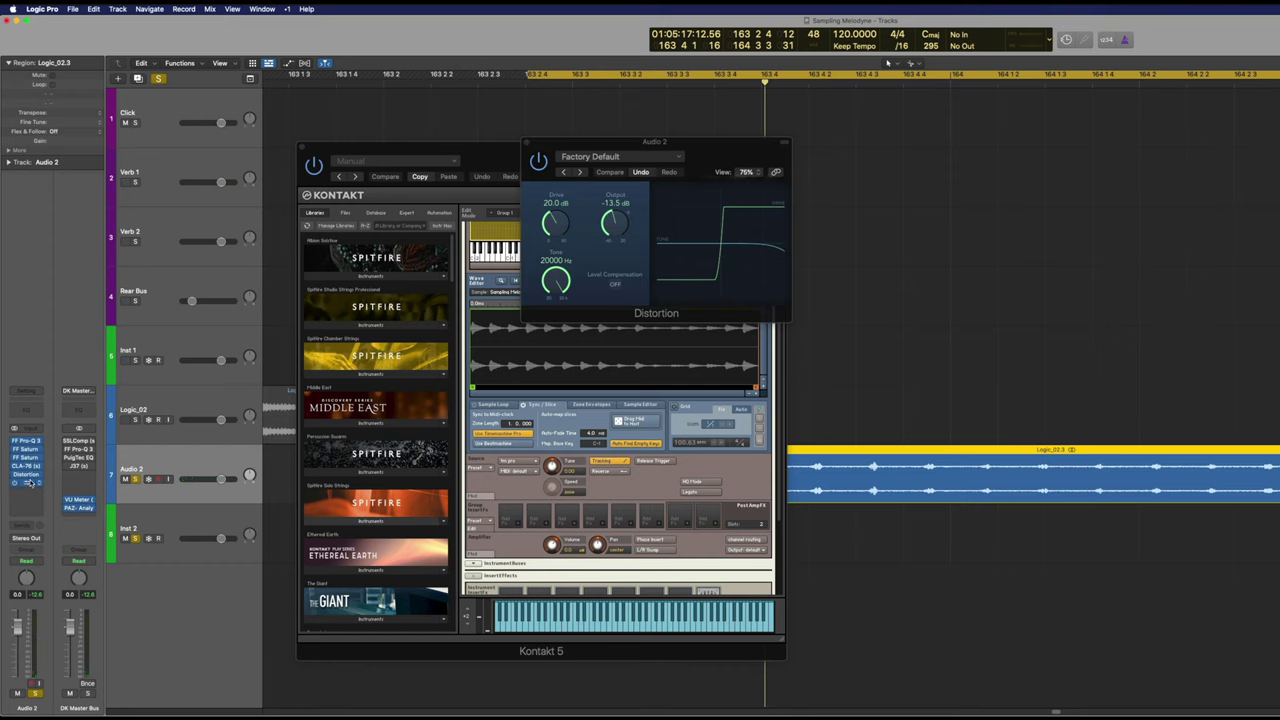
left_click(29, 483)
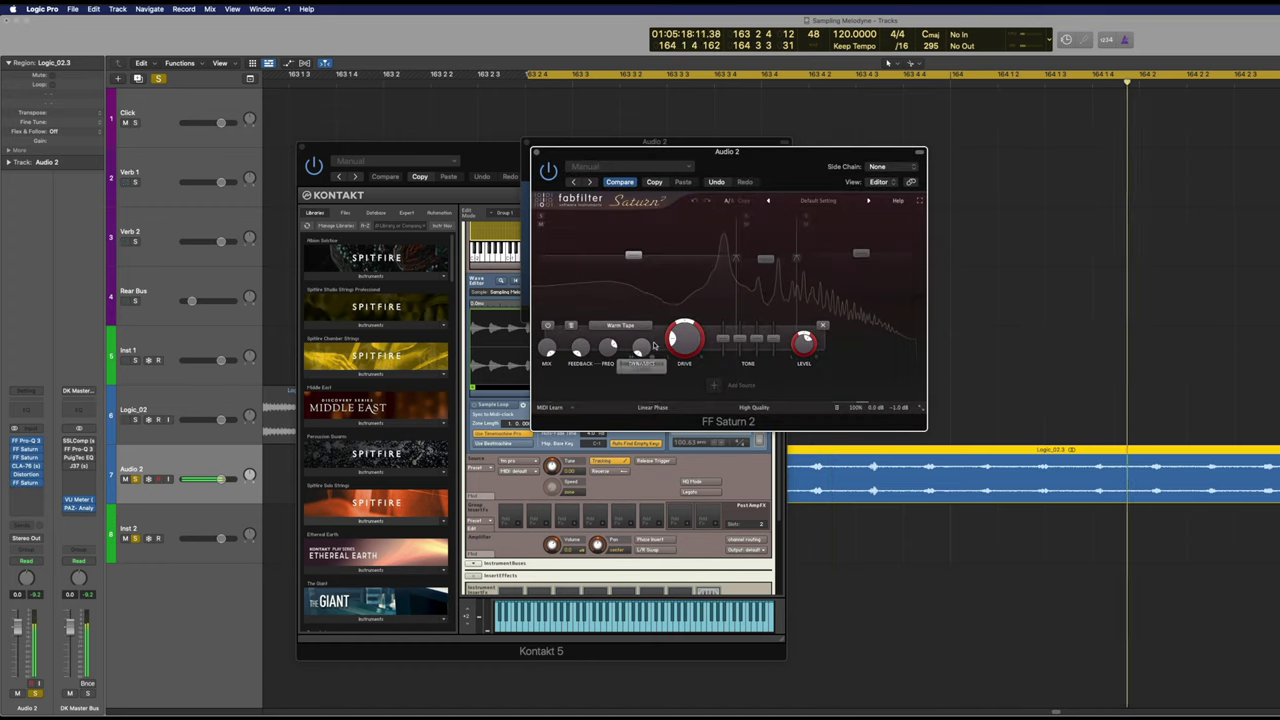
left_click(795, 199)
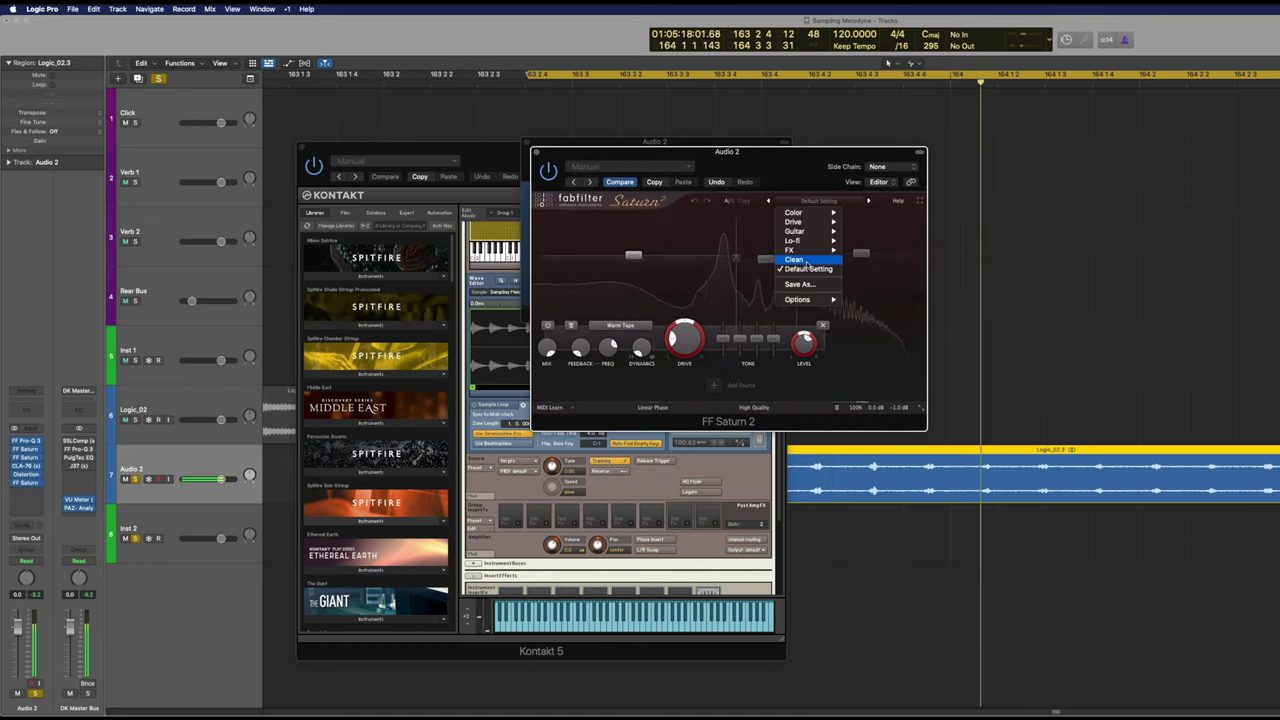
left_click(812, 260)
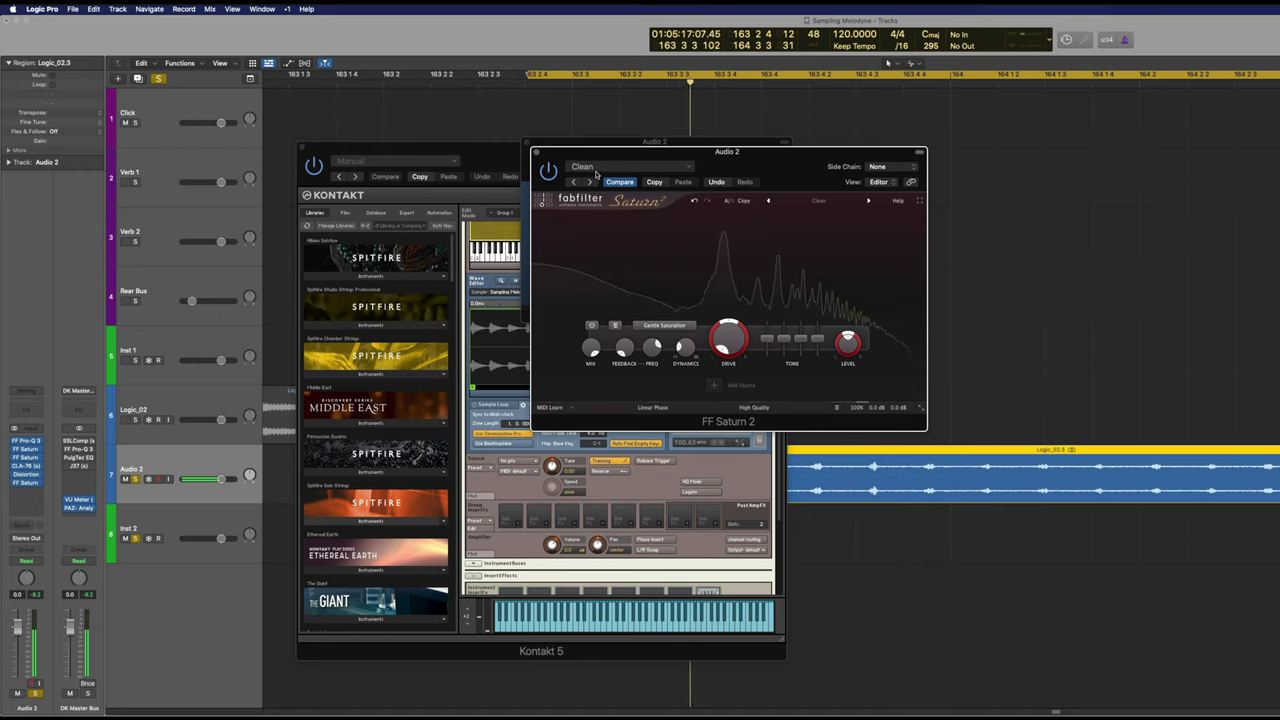
left_click(536, 151)
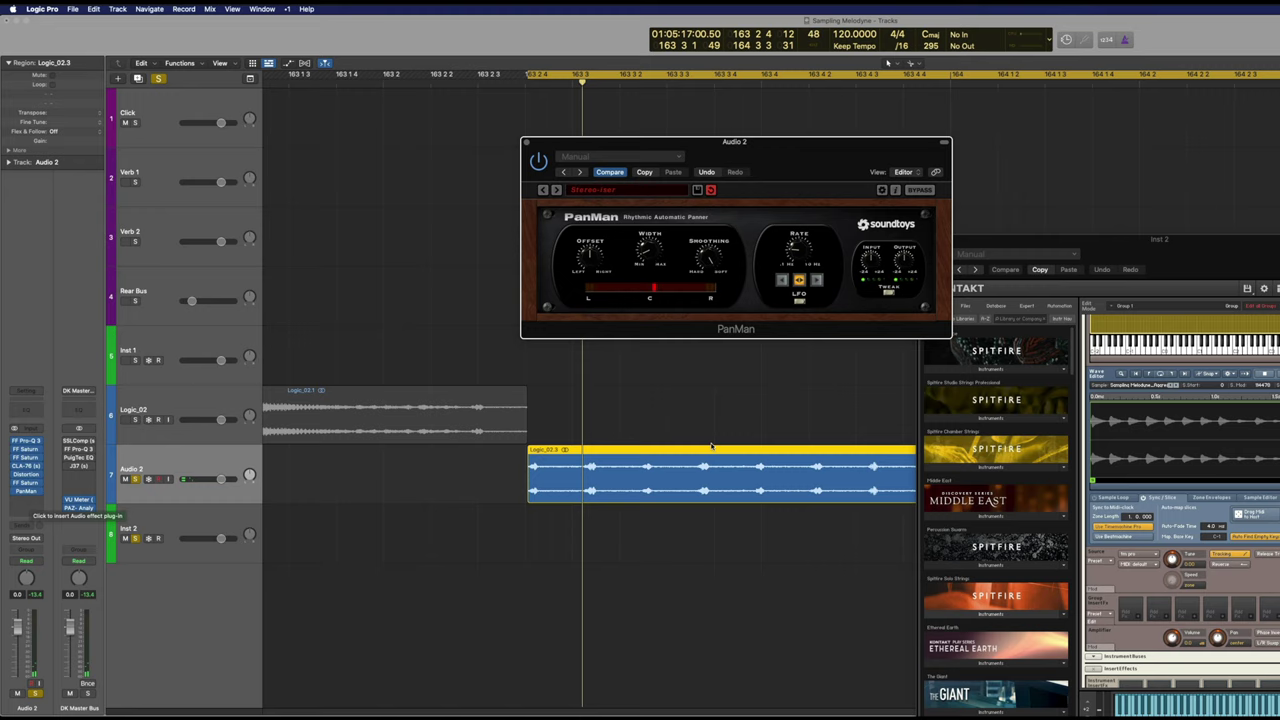
- Reshape the volume automation on region Logic_02.3 to drop to about -4.1 dB at the midpoint and end at -6.9 dB
scroll(712, 446, "down", 5)
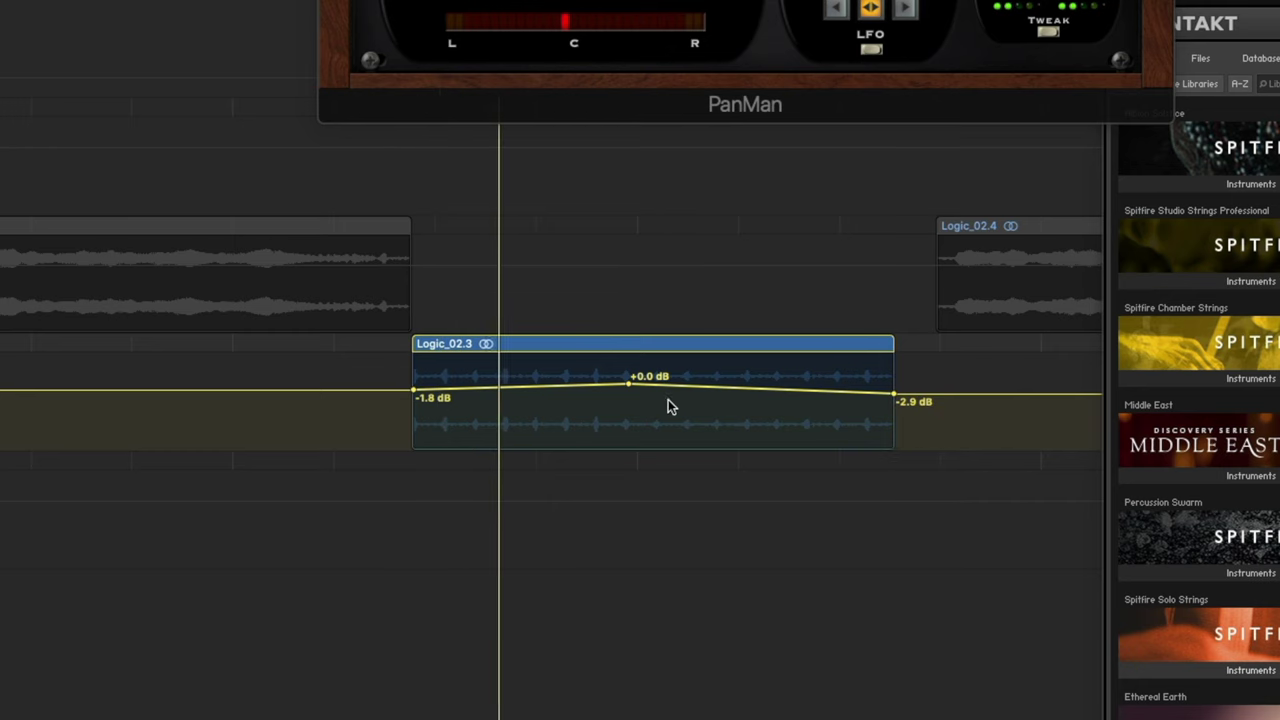
left_click_drag(629, 386, 670, 396)
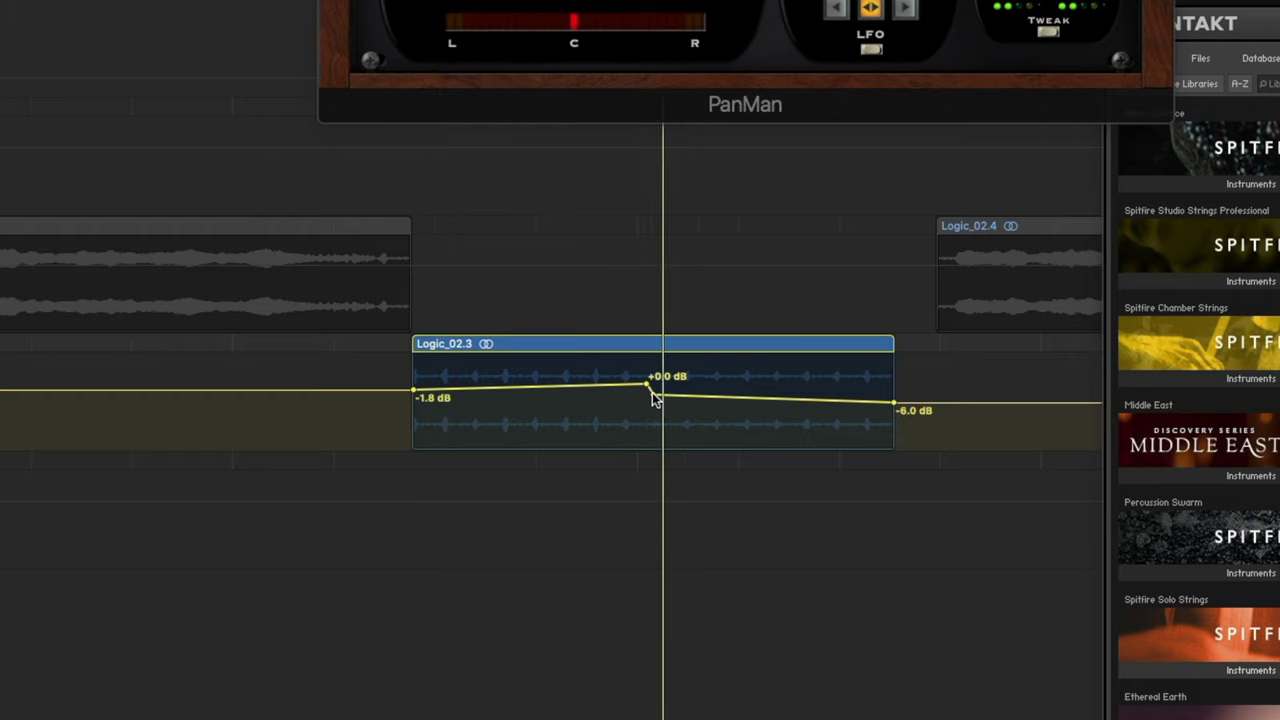
mouse_move(652, 398)
left_mouse_down()
mouse_move(665, 397)
mouse_move(655, 390)
left_mouse_up()
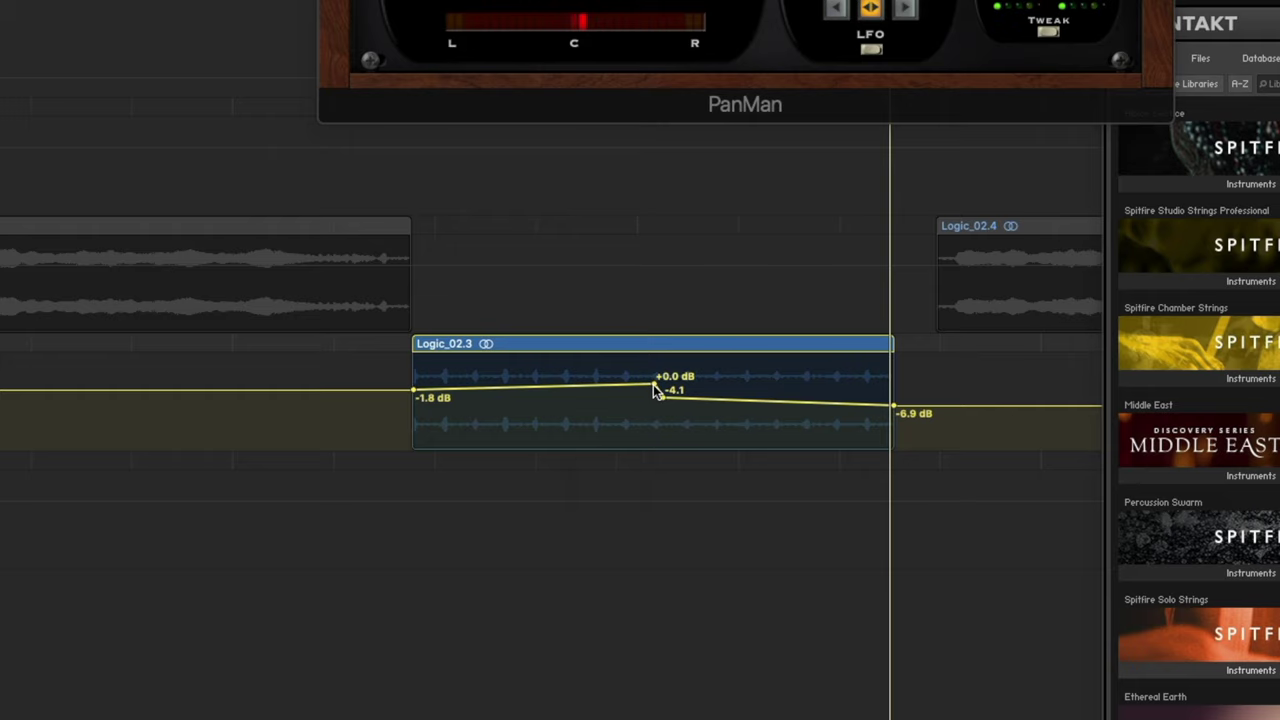
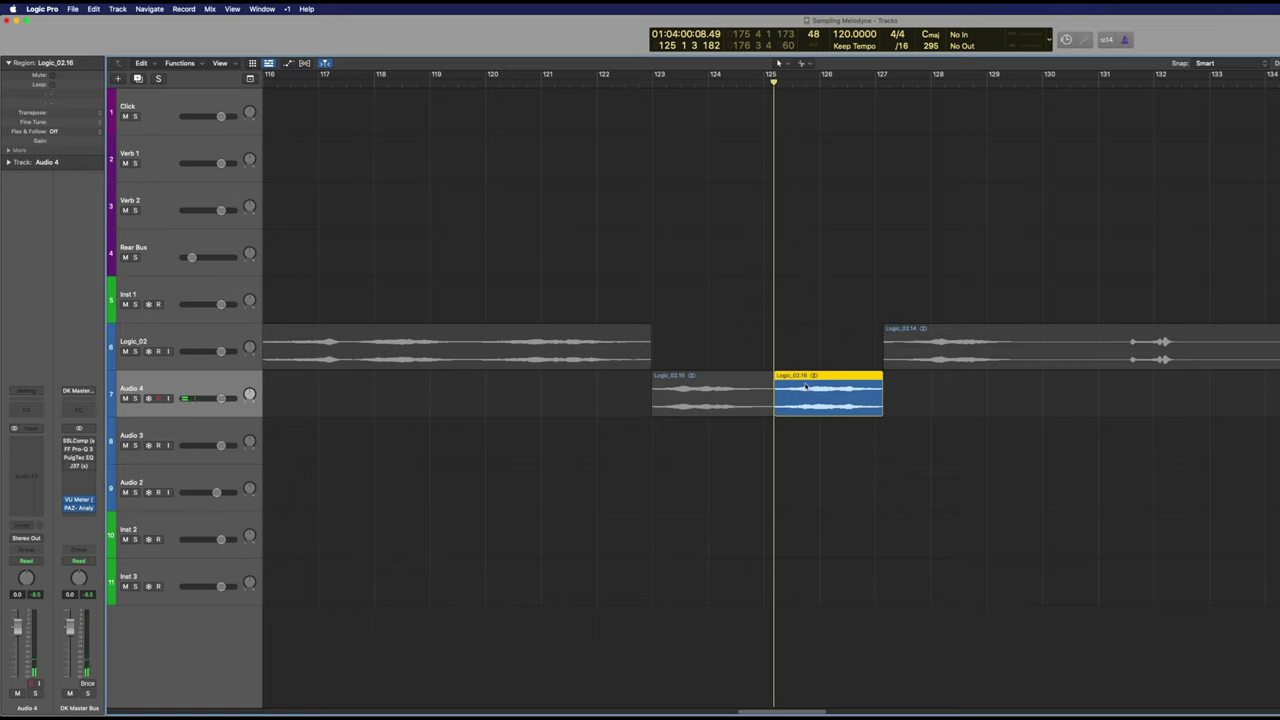
- Loop playback around region Logic_02.15 on Audio 4 and insert FF Pro-Q 3 on the track
key("super+u")
key("space")
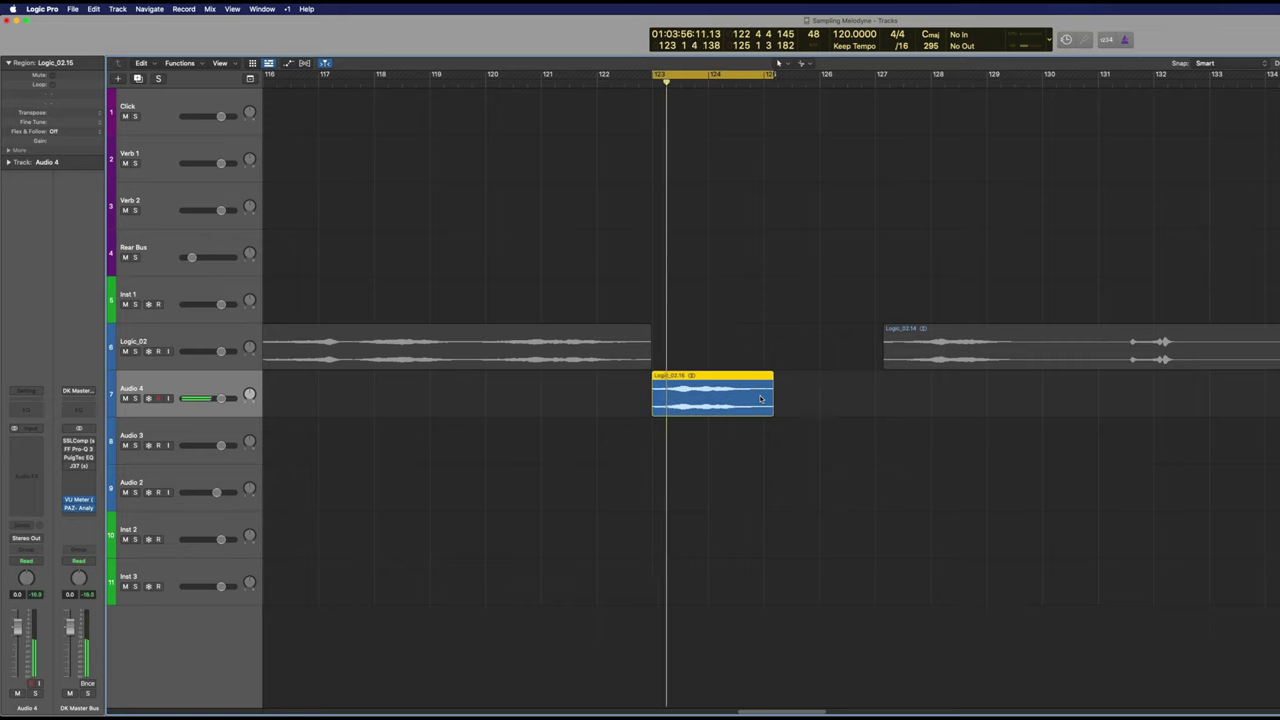
left_click(25, 443)
left_click(38, 461)
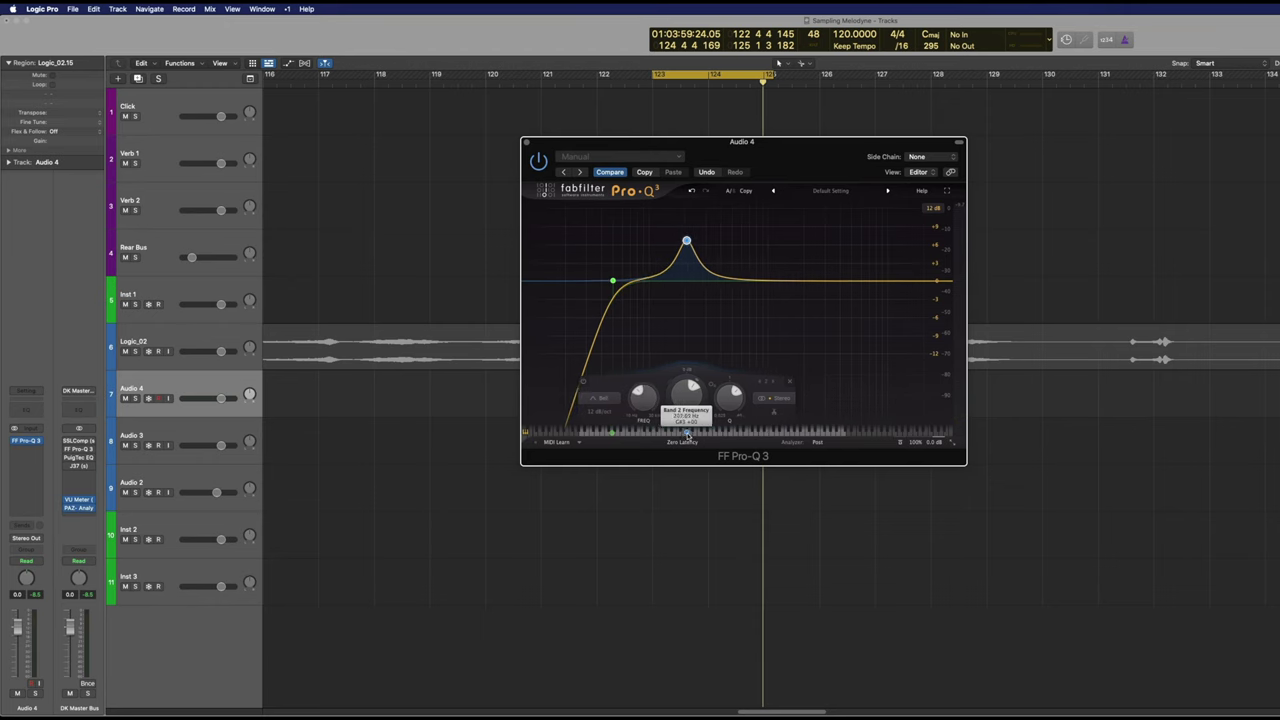
- Narrow the band 2 boost to a Q of about 11 near 233 Hz and raise the low cut's frequency
key("space")
left_click_drag(737, 395, 739, 381)
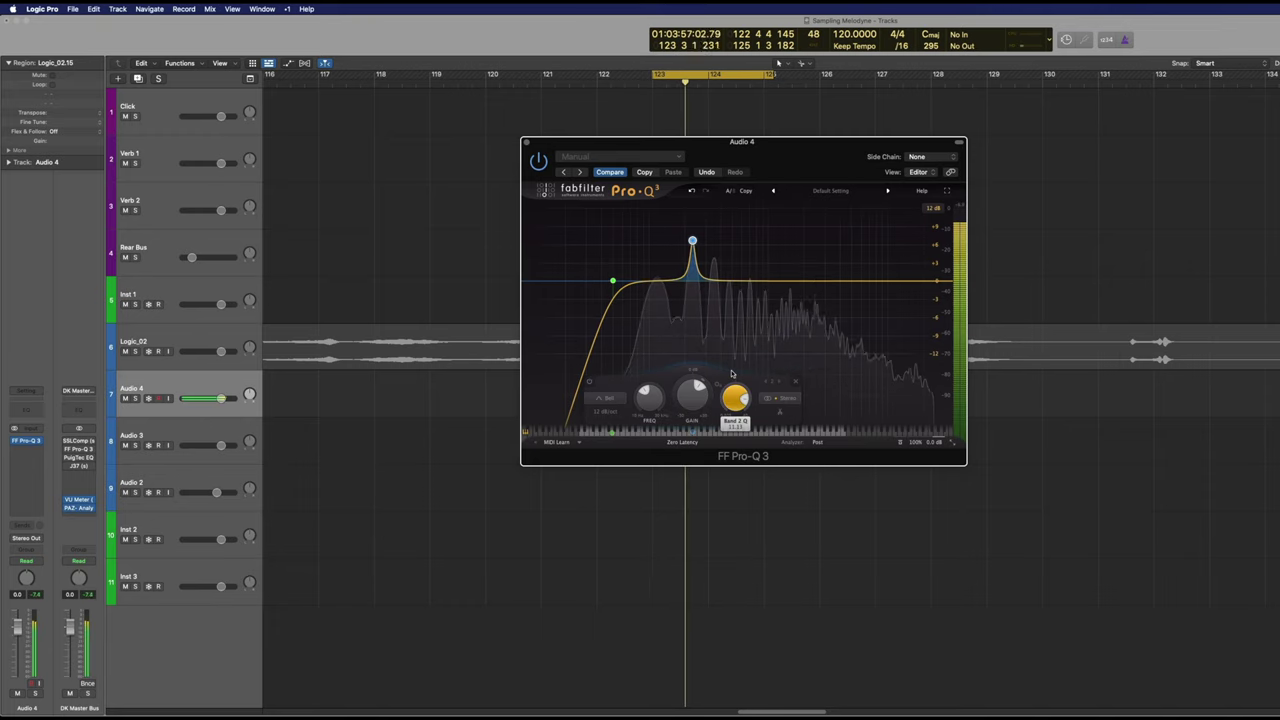
scroll(697, 390, "down", 5)
left_click_drag(612, 281, 640, 282)
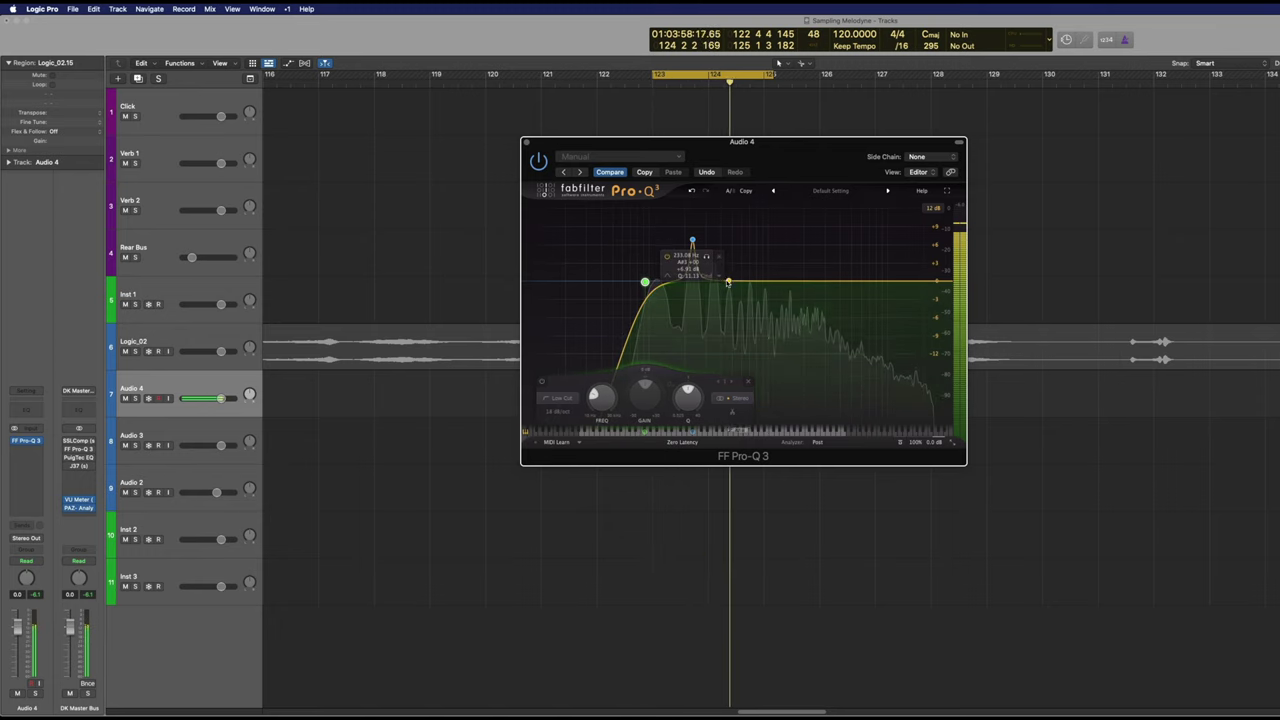
- Add a narrow band 3 boost on the next harmonic peak above band 2 and align its frequency to the note
left_click(715, 255)
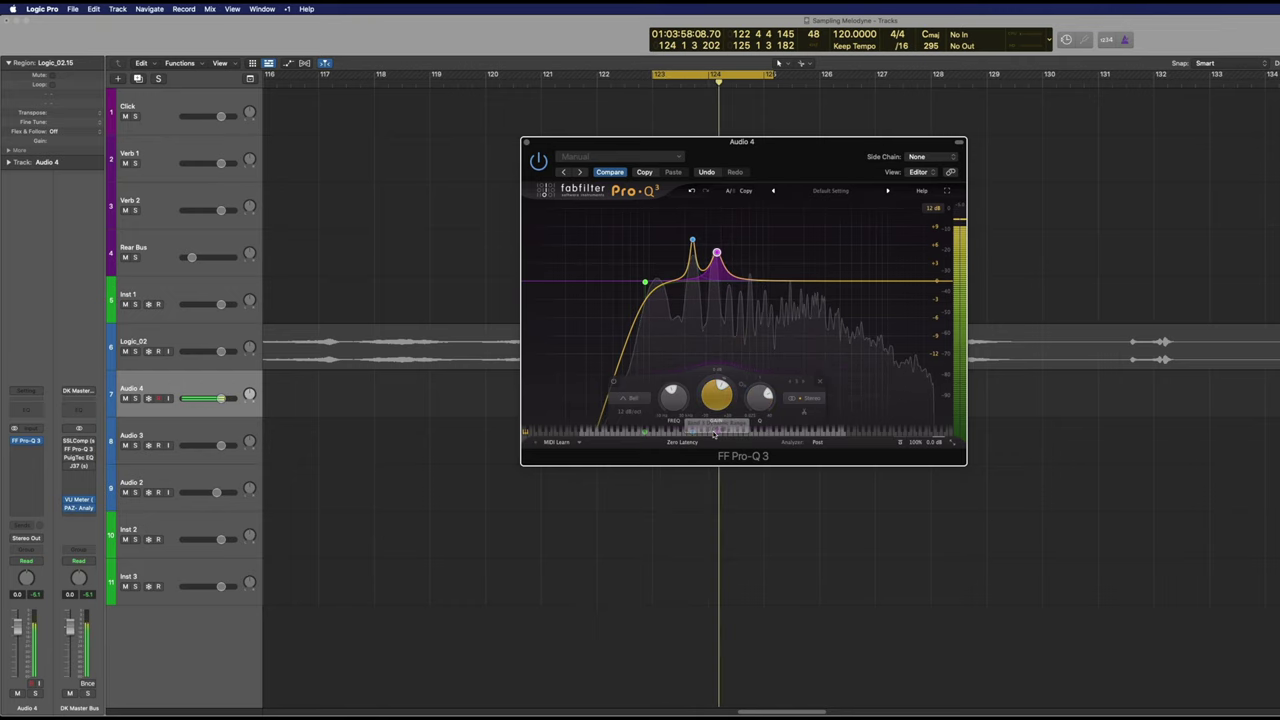
left_click_drag(679, 433, 716, 440)
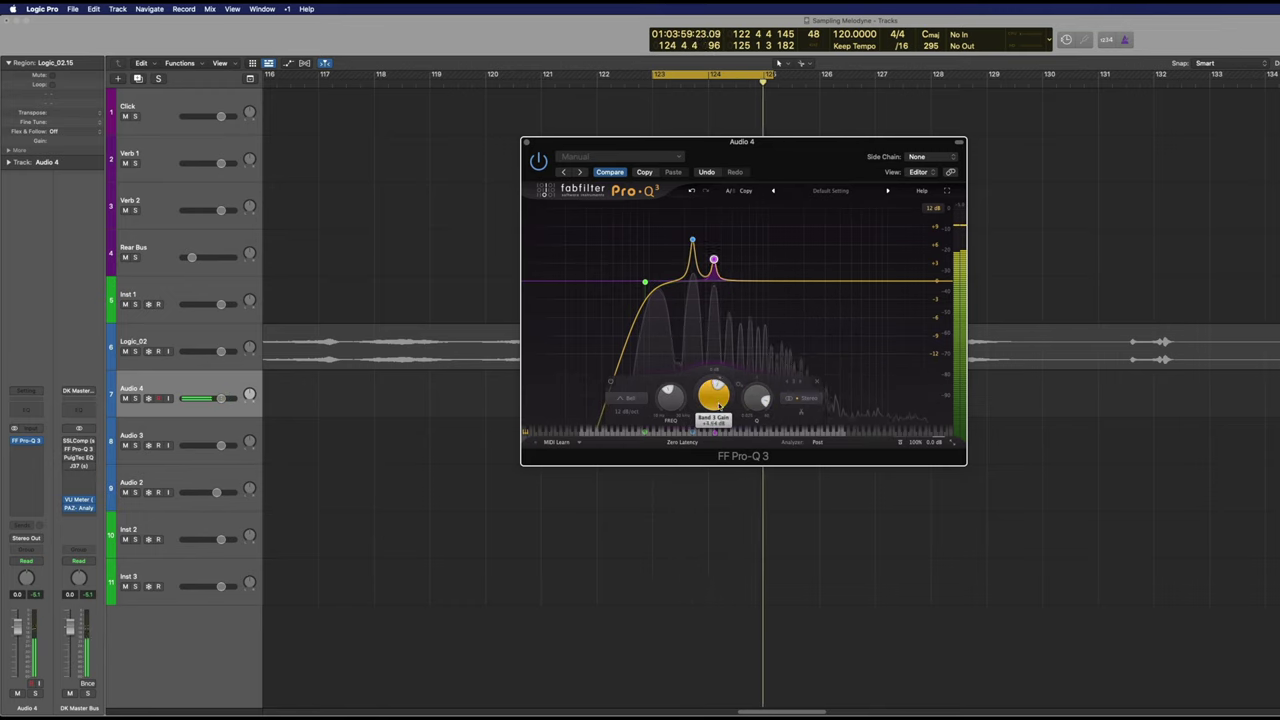
- Add a gentle high boost of about 1.78 dB near 3593 Hz and nudge the low cut slightly higher
left_click_drag(751, 256, 835, 274)
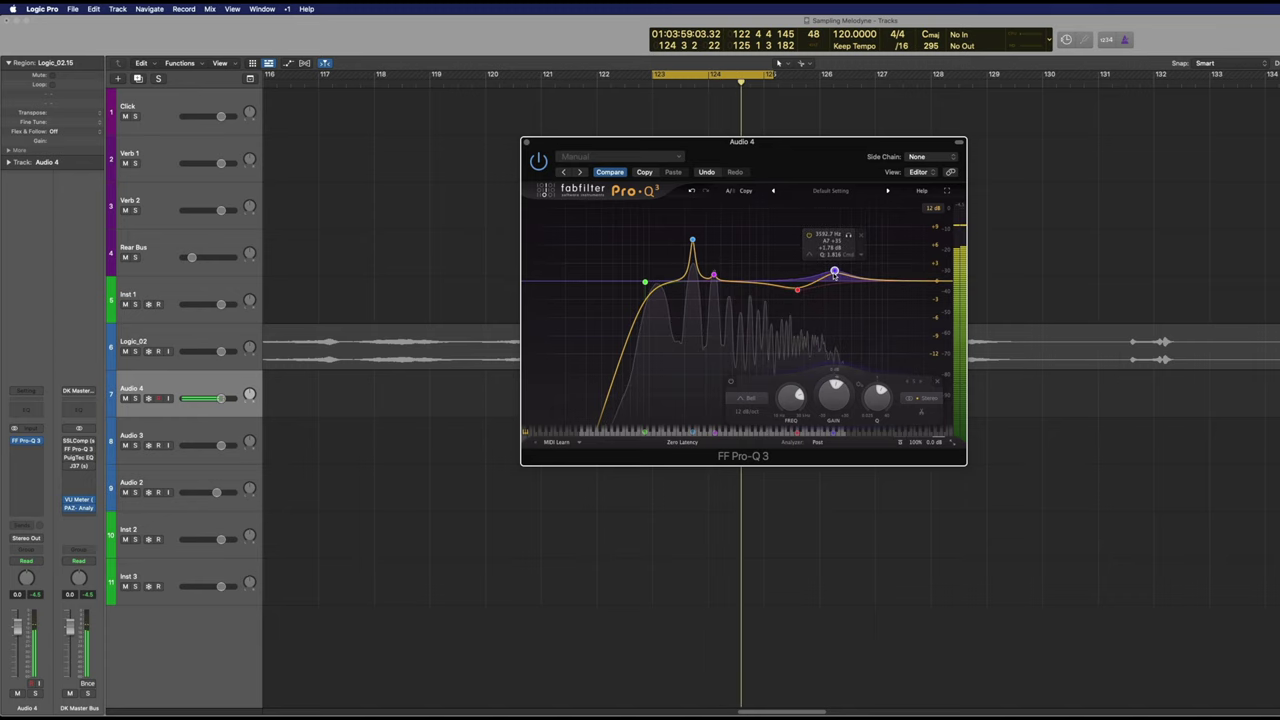
left_click_drag(645, 284, 648, 283)
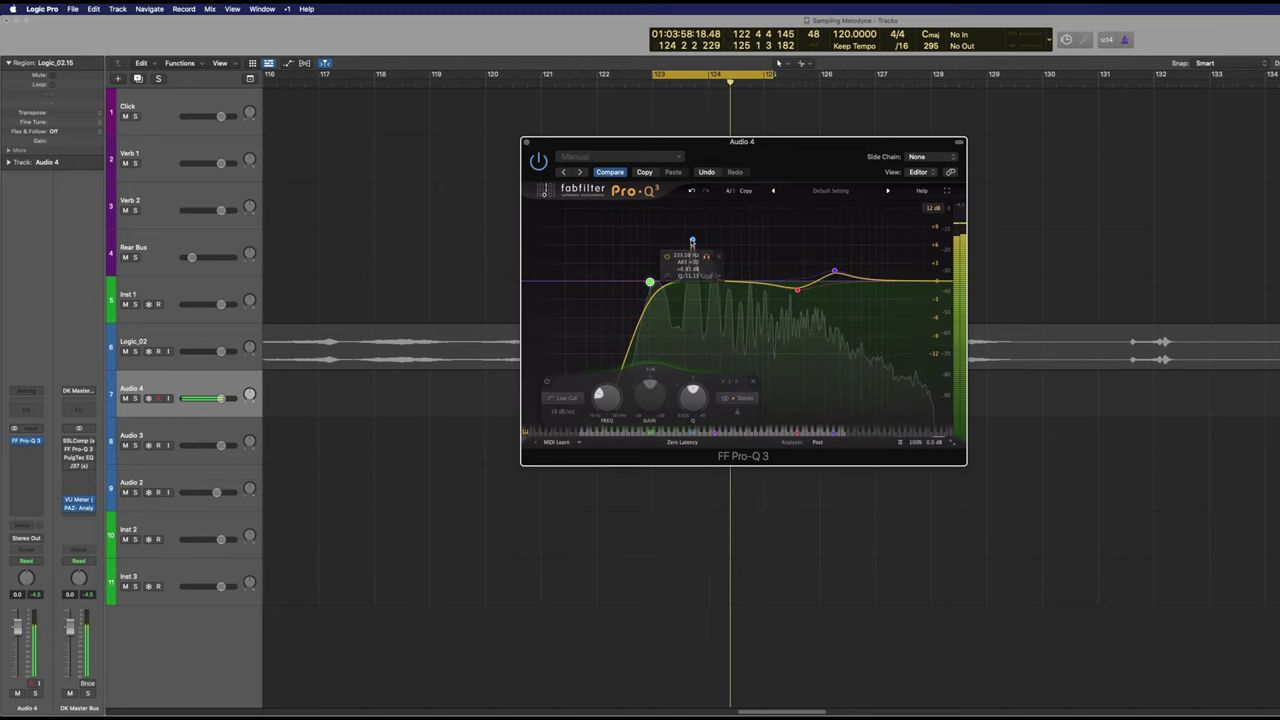
- Adjust band 2's gain and add a narrow band 6 boost of about 7.23 dB on a higher harmonic peak
left_click(692, 242)
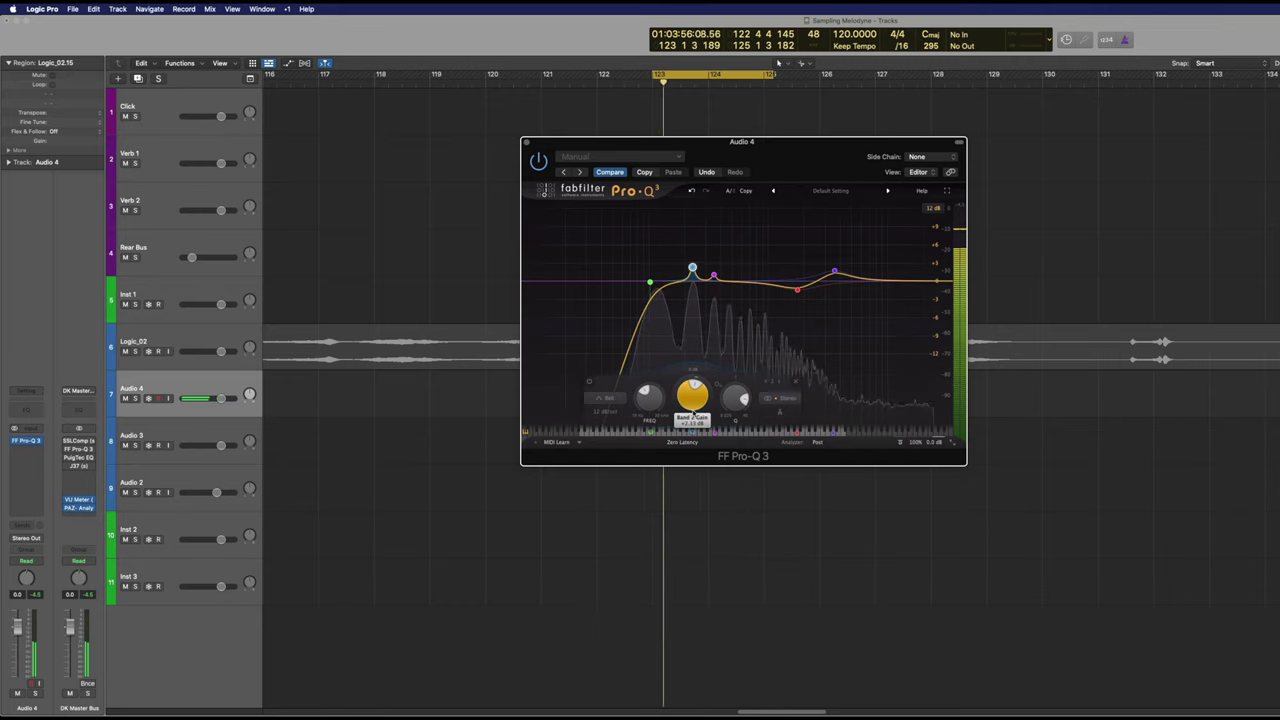
left_click_drag(693, 415, 693, 408)
left_click_drag(762, 283, 778, 62)
left_click_drag(815, 402, 812, 345)
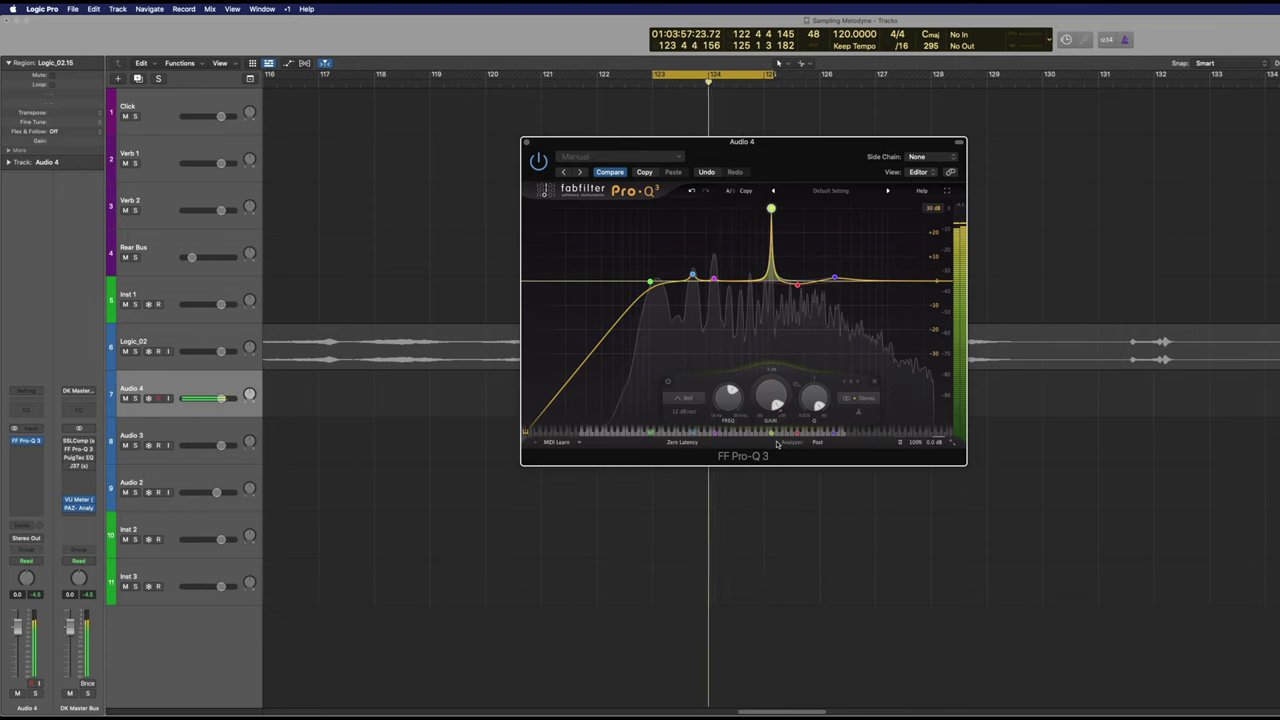
scroll(763, 425, "down", 5)
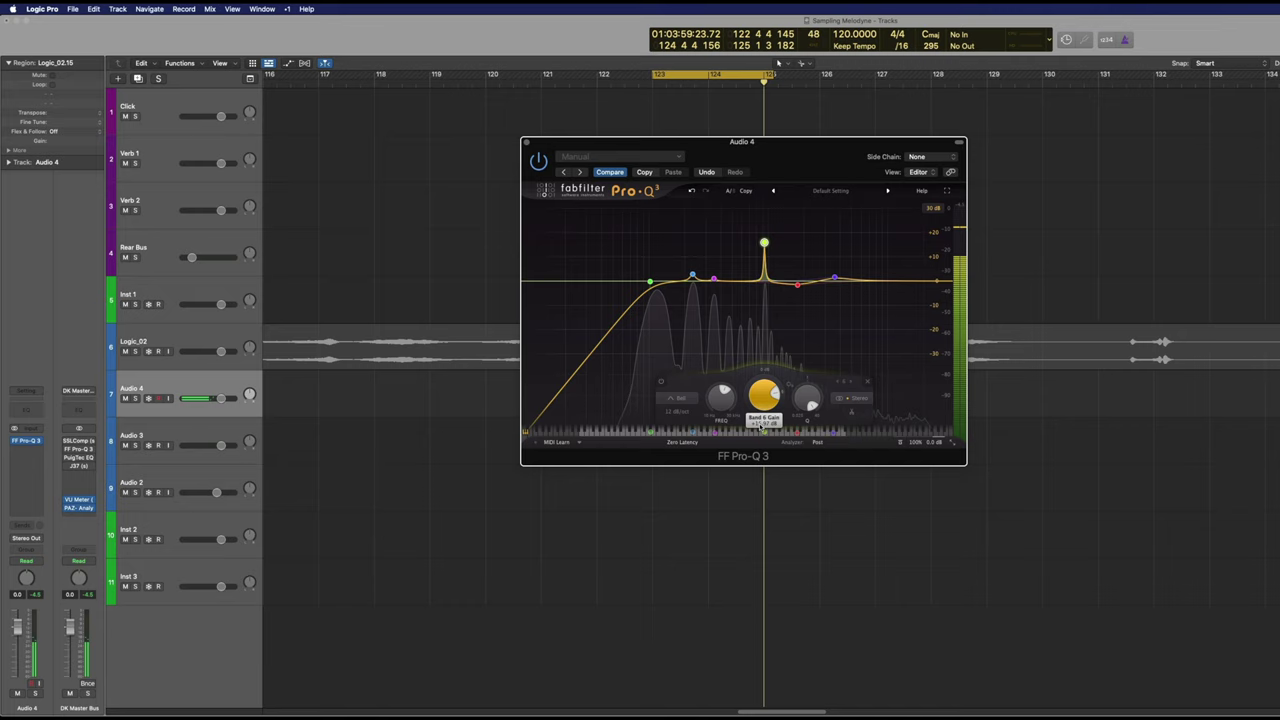
scroll(762, 425, "down", 2)
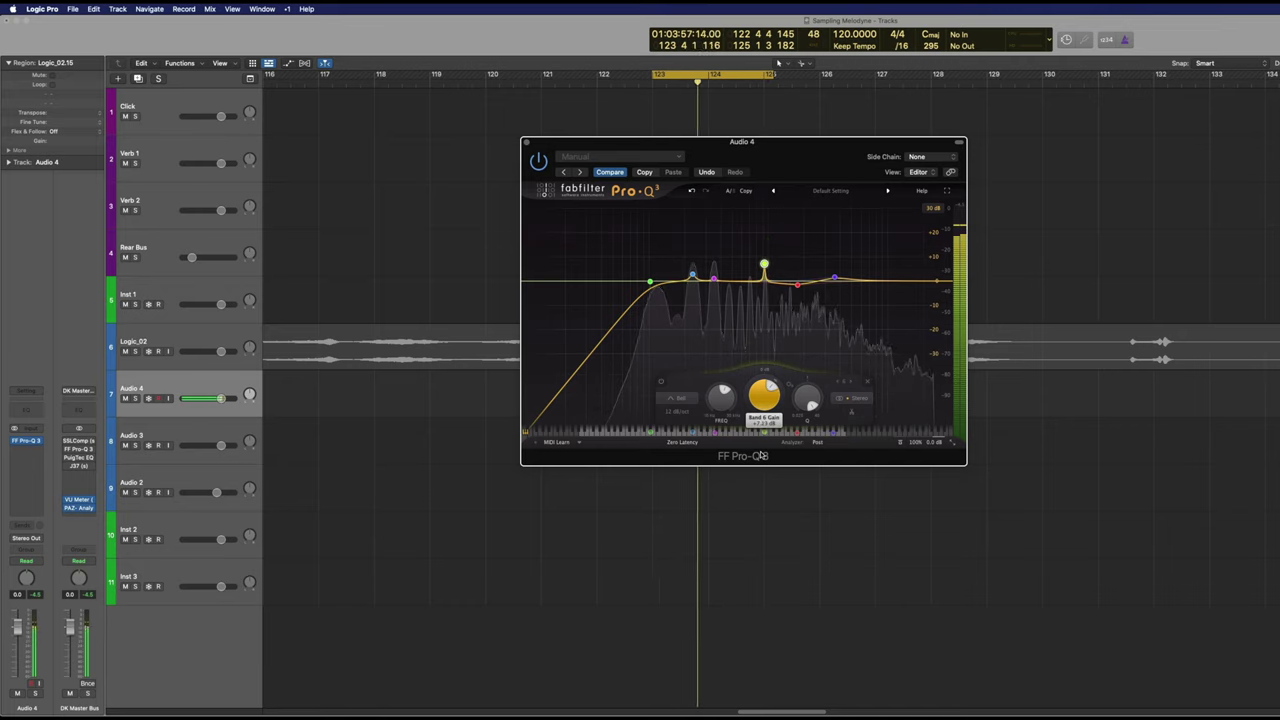
- Add a narrow band 7 cut of about 1.77 dB near 555 Hz with a Q of about 11, and close the EQ
left_click_drag(738, 281, 738, 285)
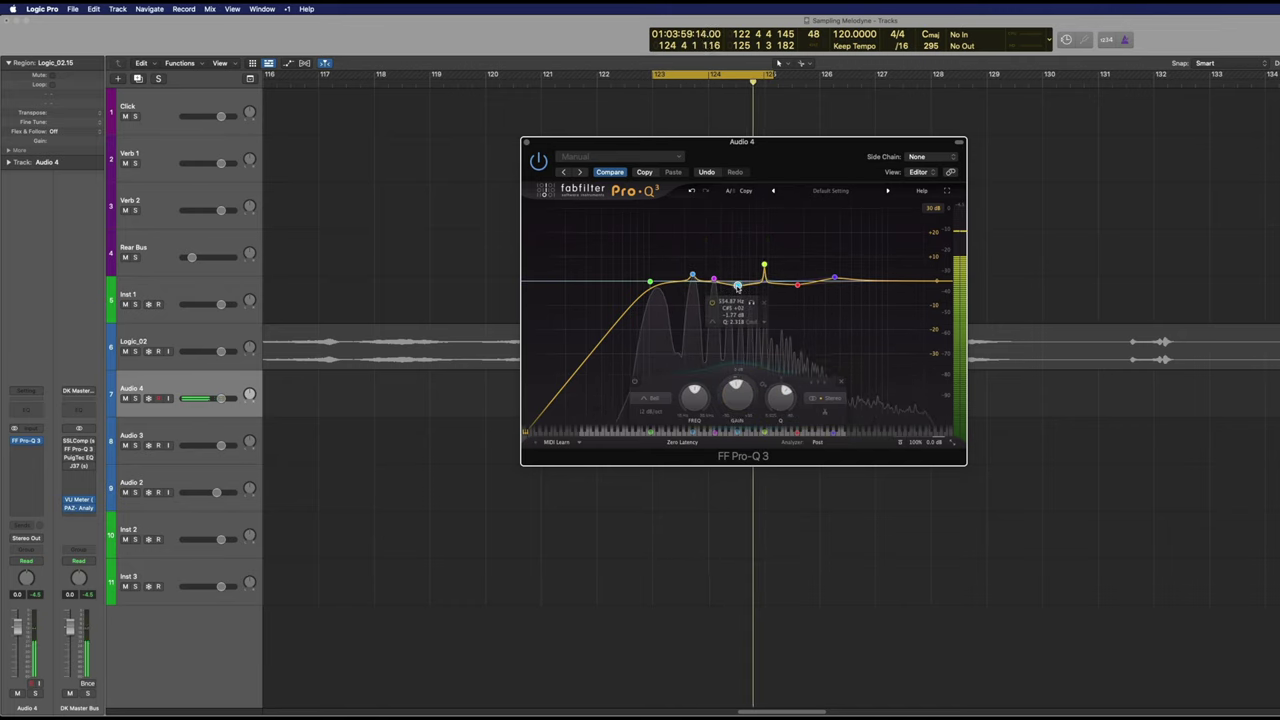
left_click_drag(778, 401, 776, 385)
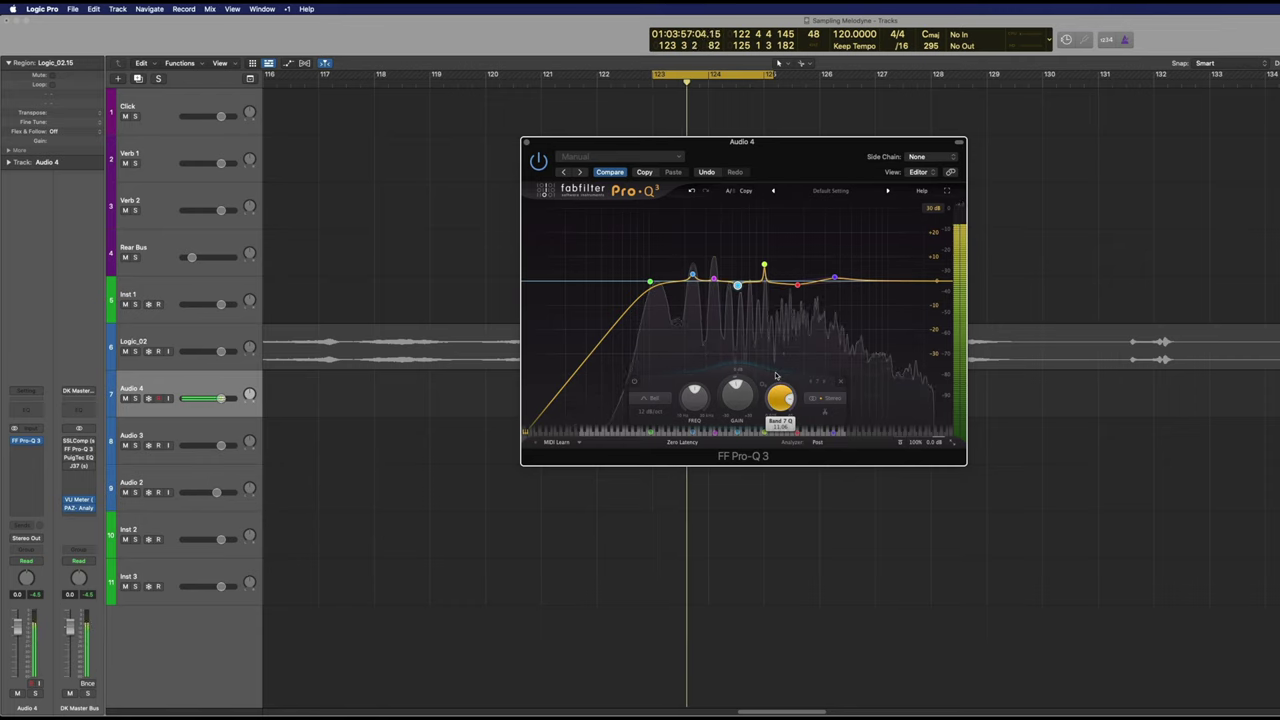
left_click(526, 142)
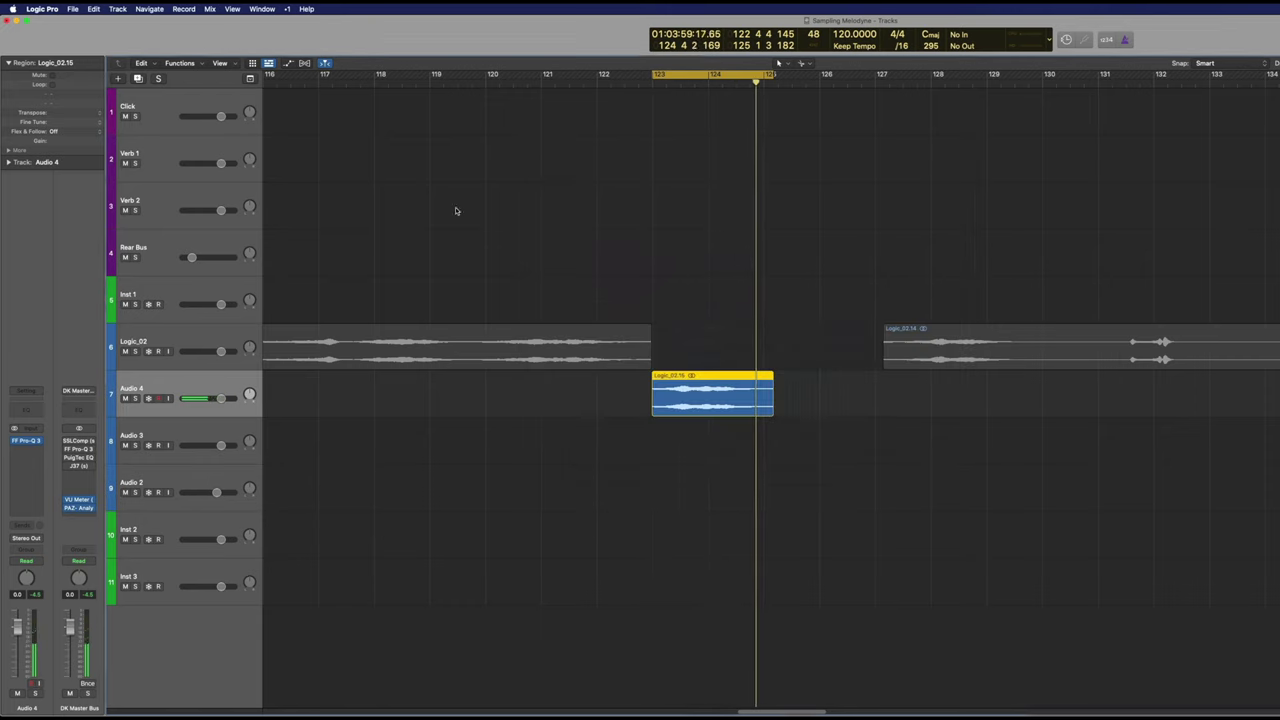
- Insert Decapitator after the EQ on Audio 4 and set its saturation style to T
left_click(30, 451)
type("dec")
key("Return")
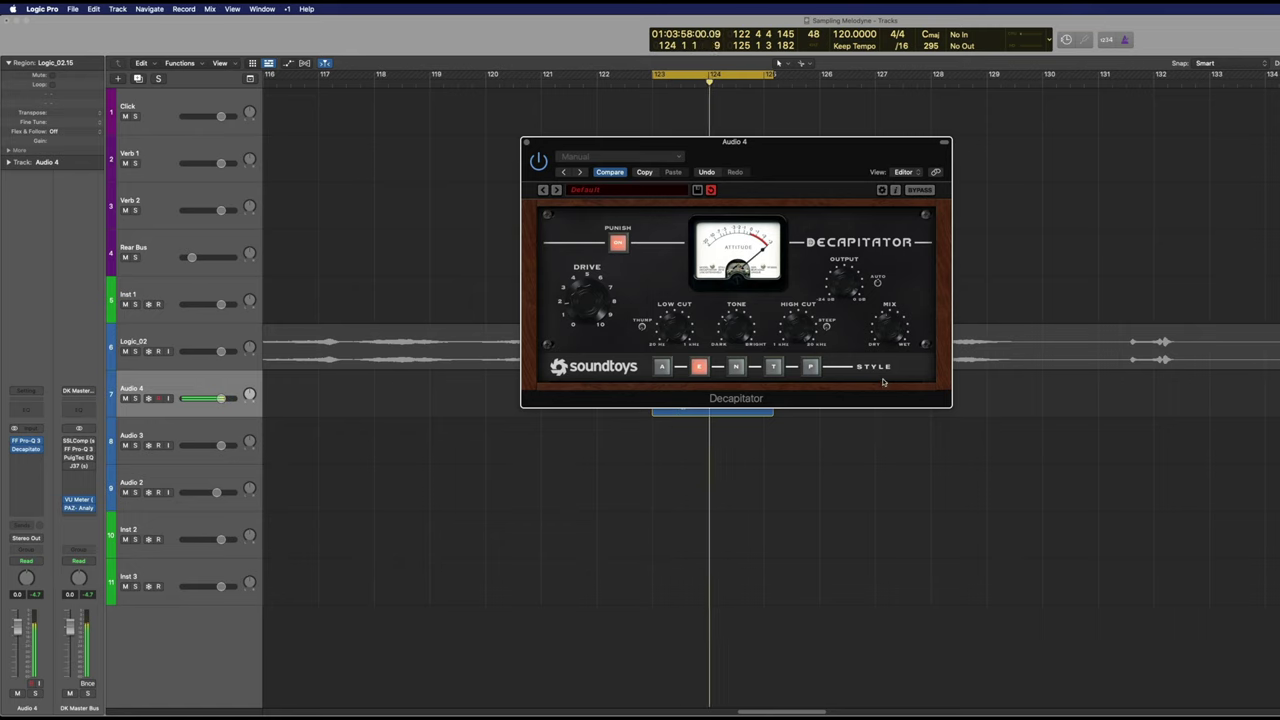
left_click(773, 366)
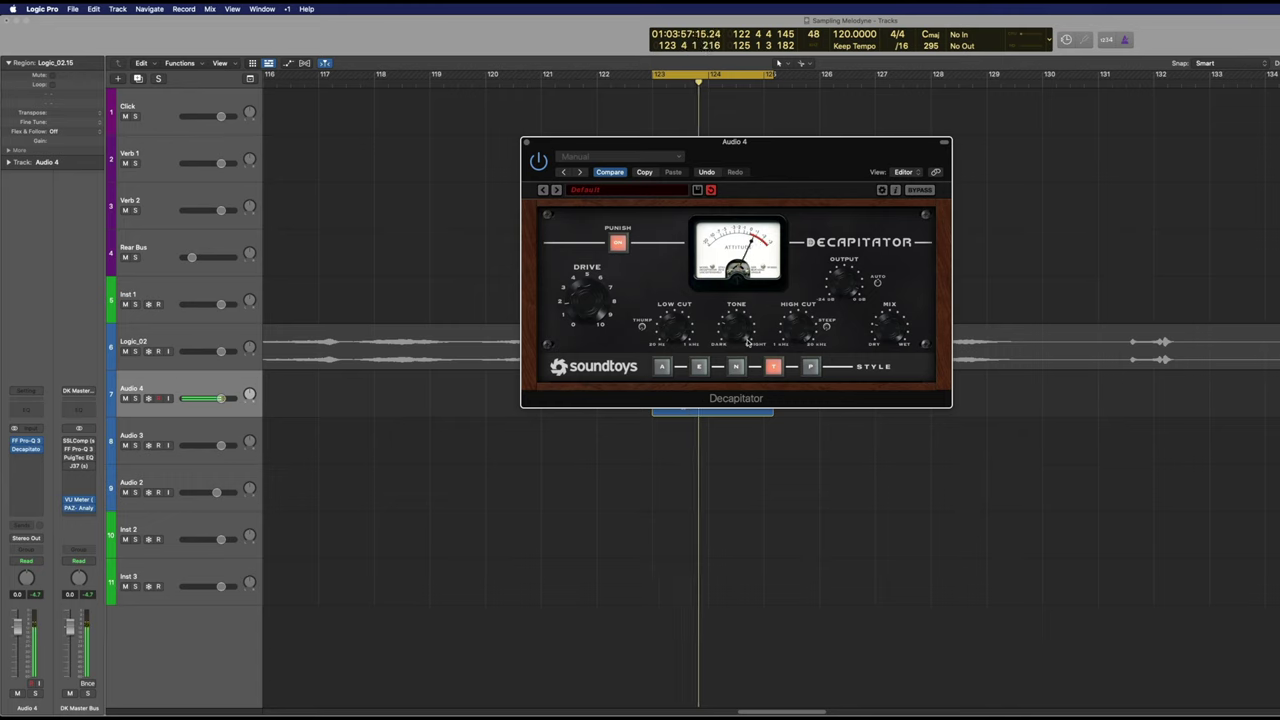
- Insert the FF Pro-R reverb on Audio 4 and load its Chapel 1 preset from the Large category
left_click(29, 467)
type("pro")
key("Down")
key("Down")
key("Return")
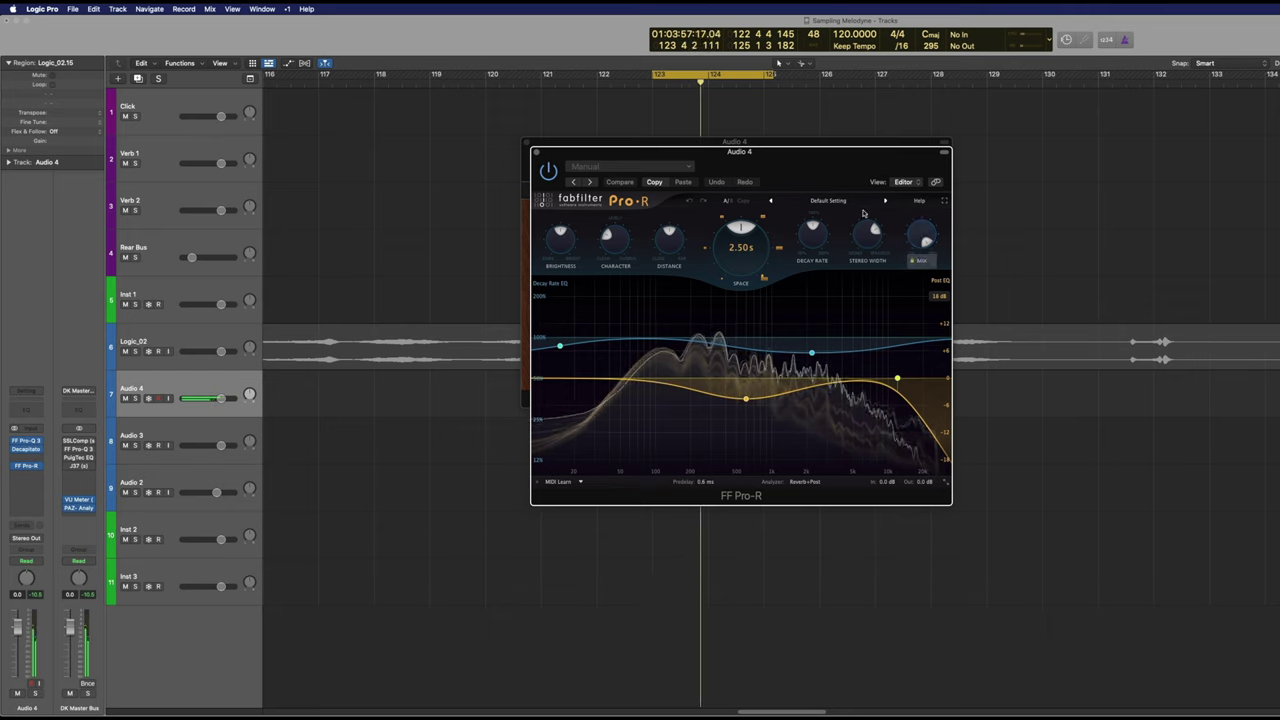
left_click(846, 201)
mouse_move(830, 241)
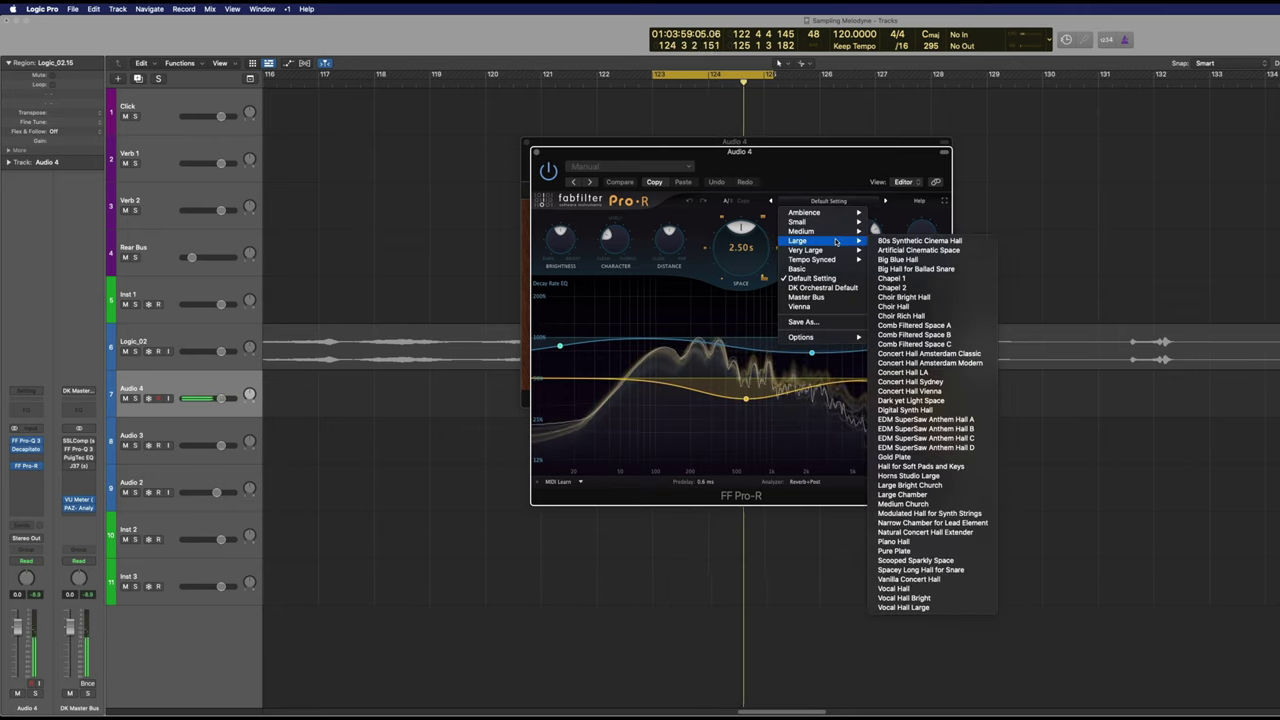
left_click(922, 278)
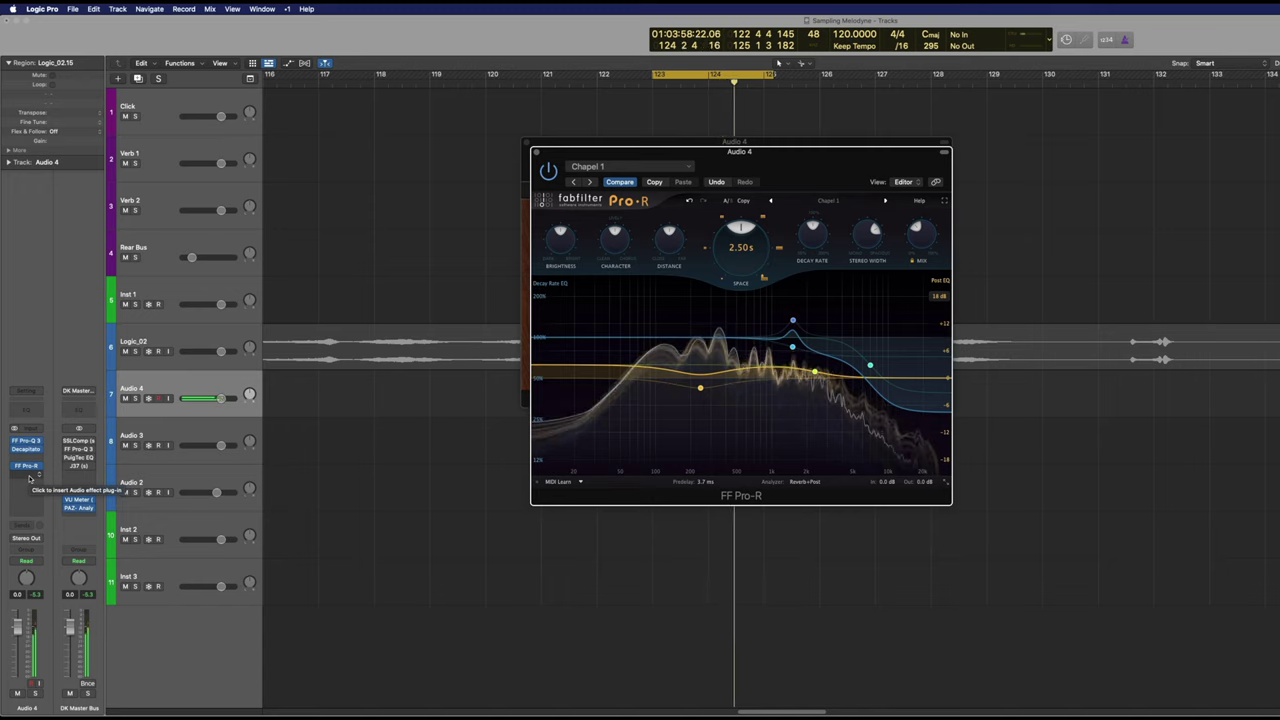
- Set the reverb's space to 3.37 s and close the reverb and Decapitator windows
mouse_move(930, 237)
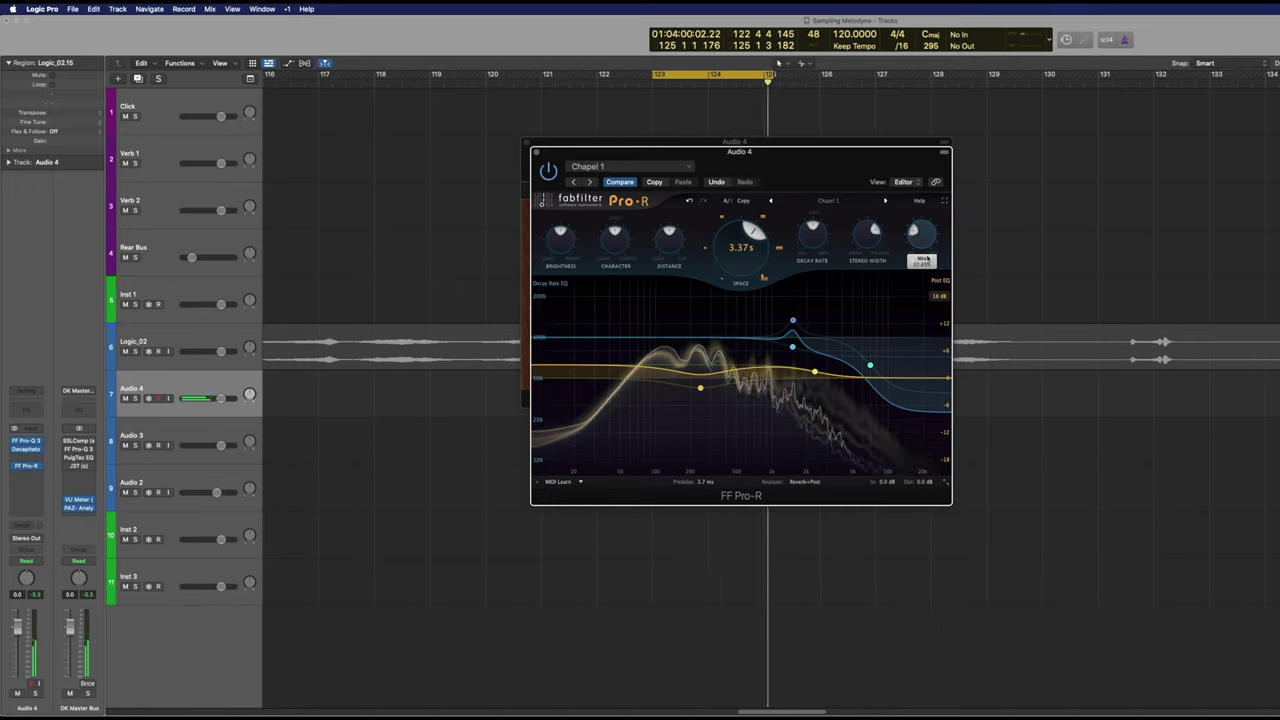
left_click(536, 152)
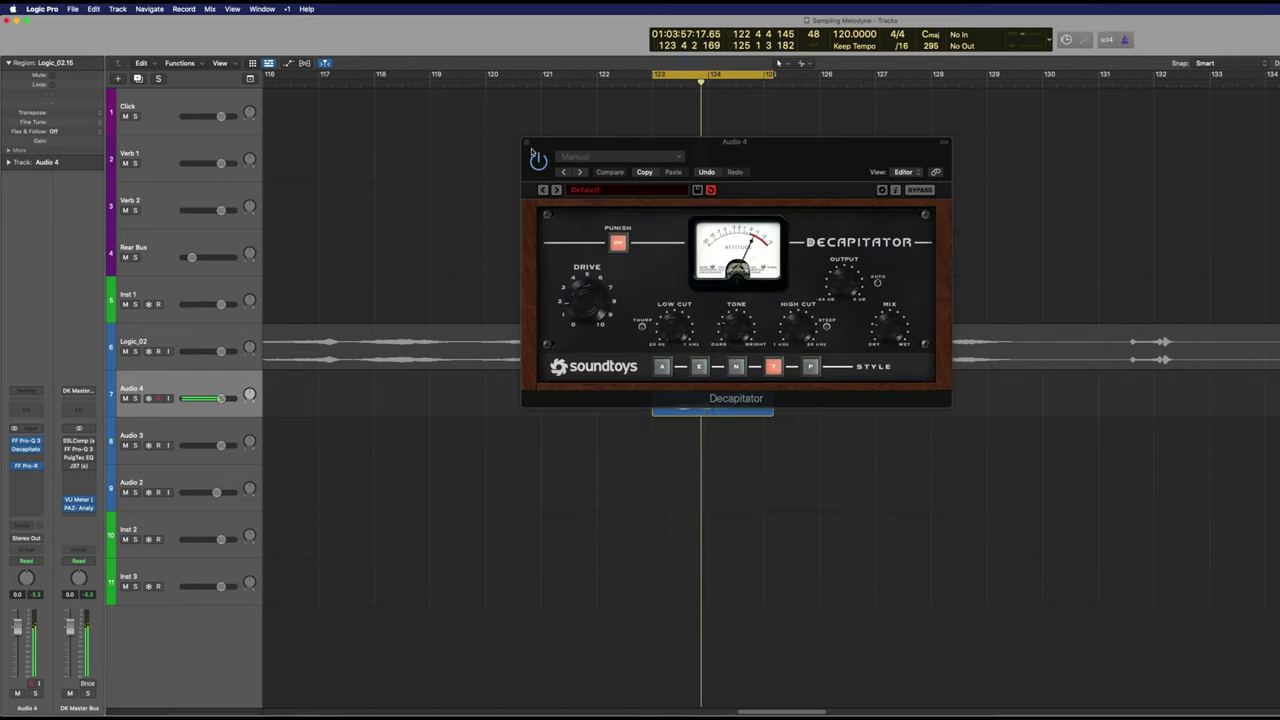
left_click(527, 142)
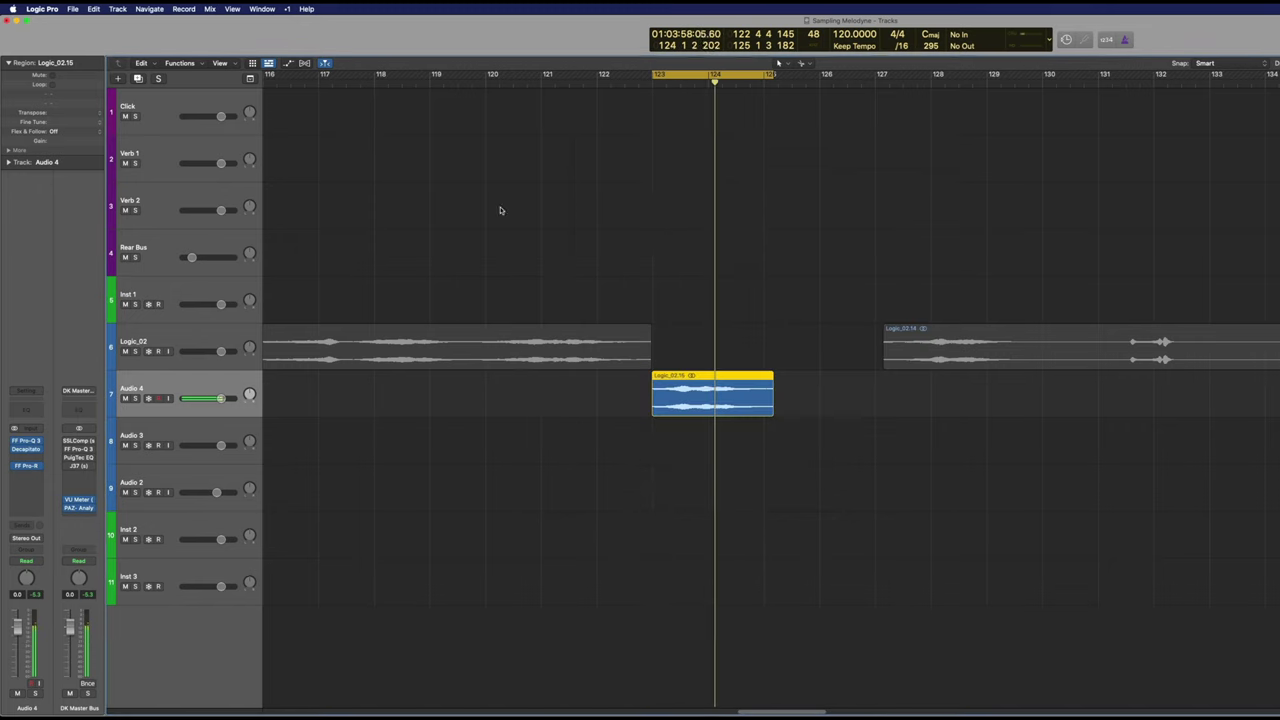
- Insert SubBass on Audio 4 with the Bass Booster preset and set its wet level to 101%
right_click(26, 469)
type("sub")
key("Return")
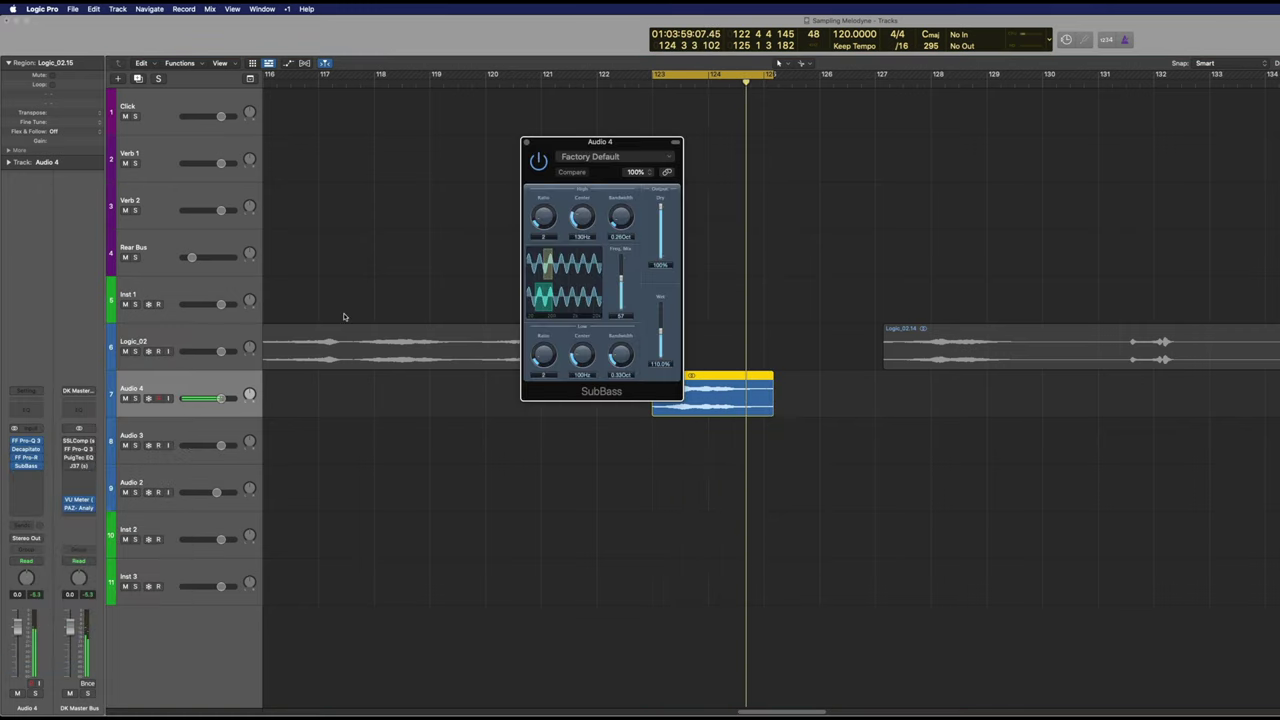
left_click(601, 157)
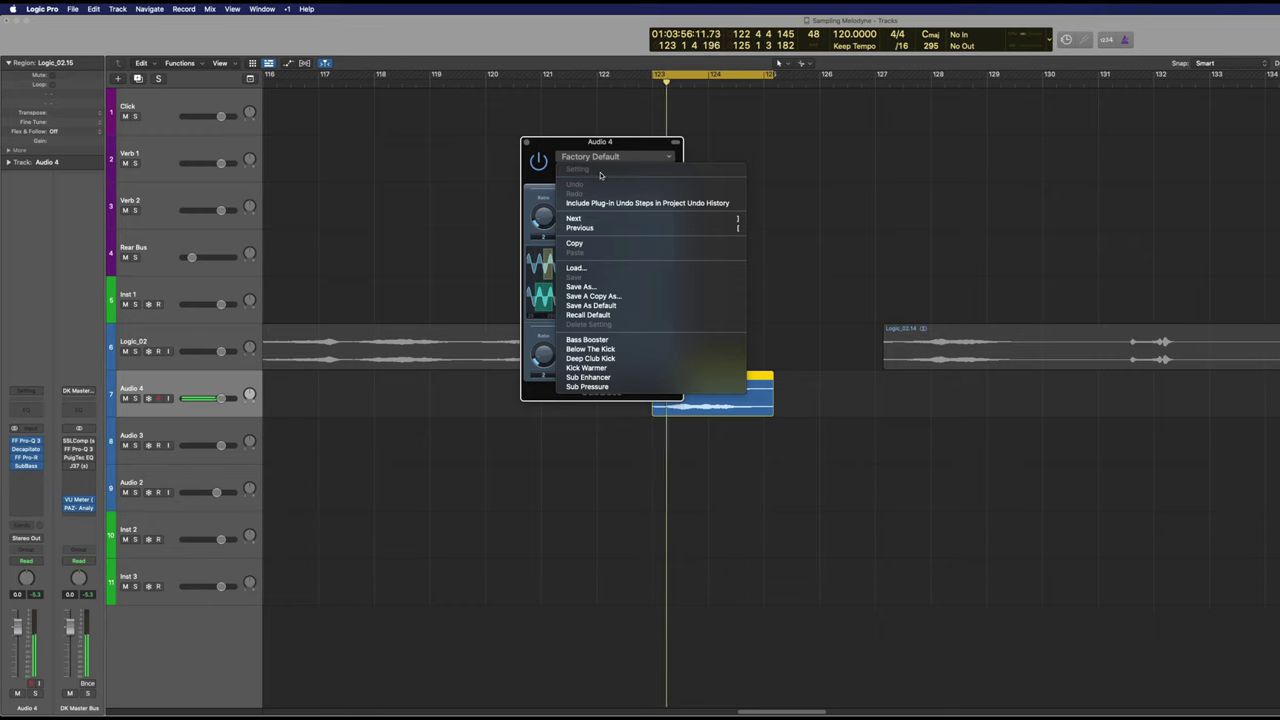
left_click(639, 341)
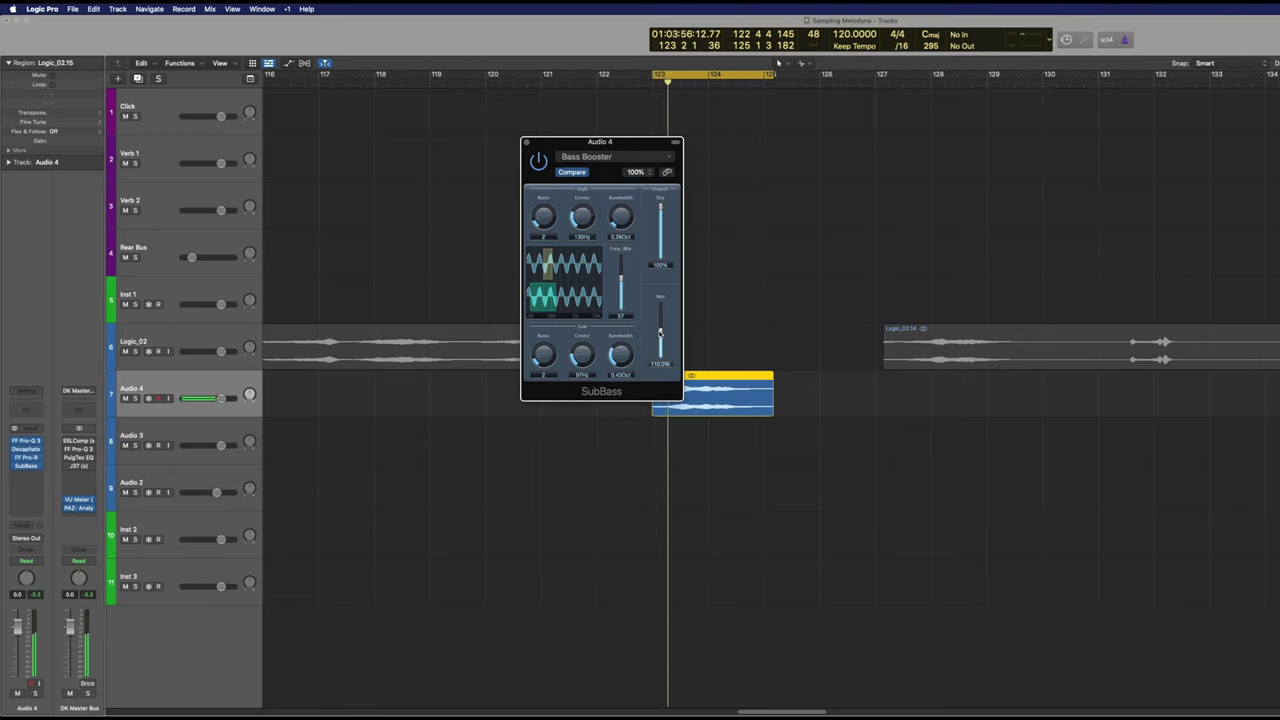
left_click_drag(659, 325, 659, 331)
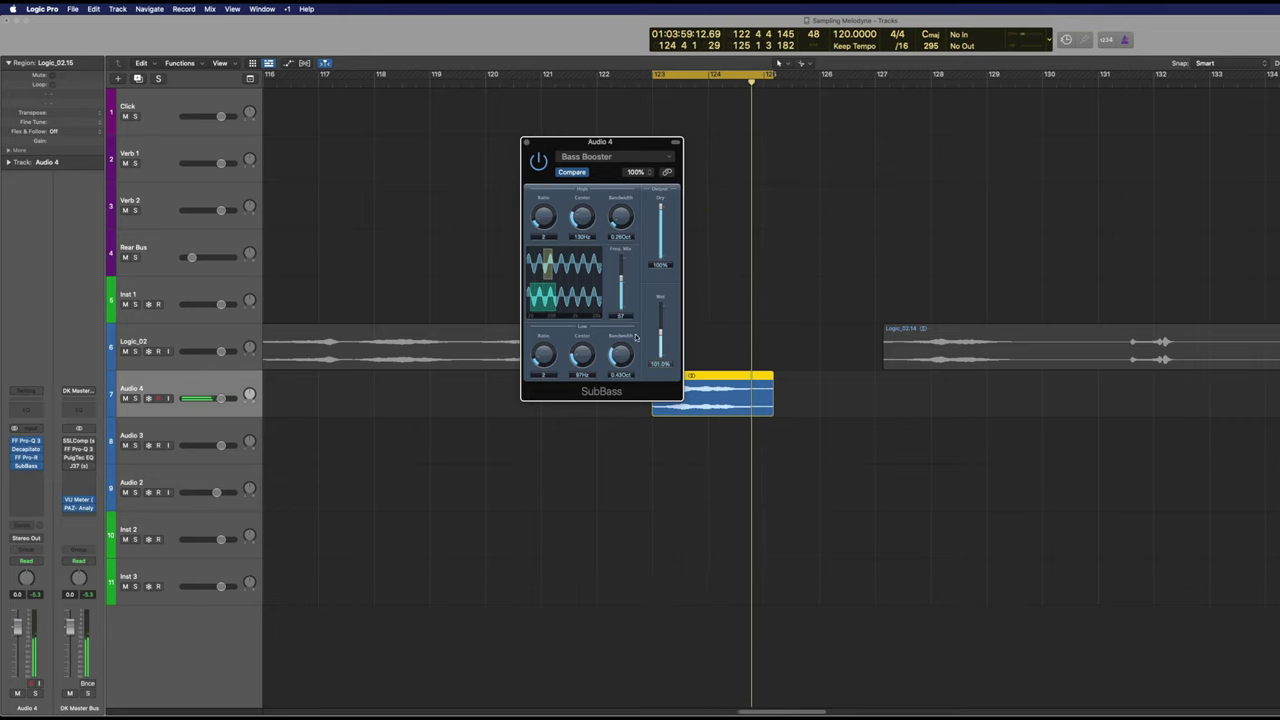
- Insert the FF Pro-C 2 compressor on Audio 4 and lengthen its attack time
left_click(36, 479)
type("c-")
key("BackSpace")
type("2")
key("Down")
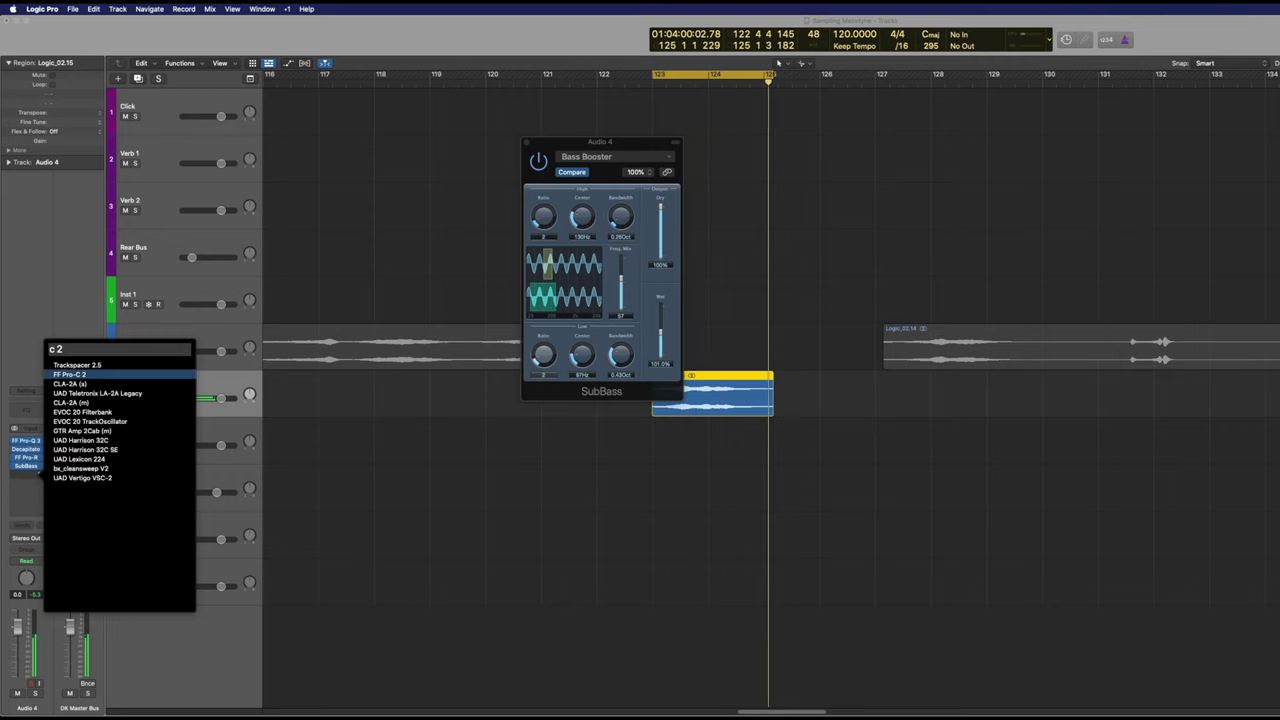
key("Return")
key("Return")
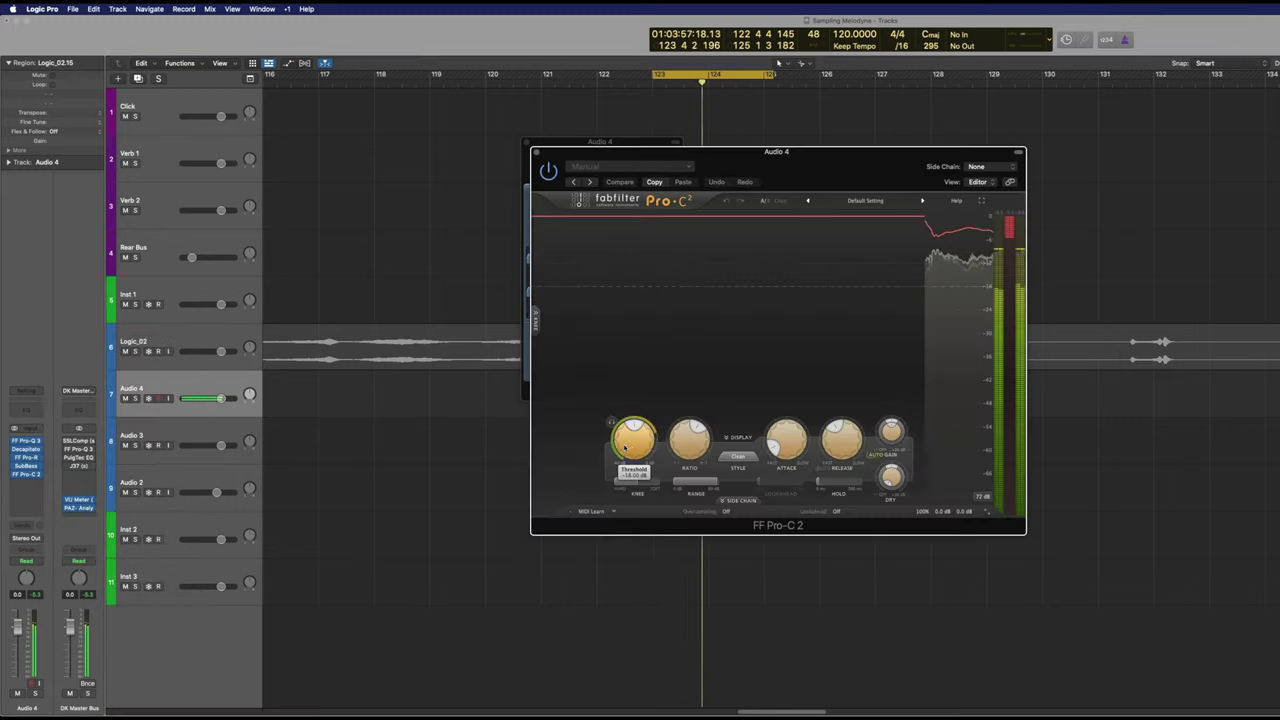
left_click_drag(787, 448, 841, 454)
- Reorder the effects so FF Pro-C 2 comes before SubBass, and close both plug-in windows
left_click(26, 470)
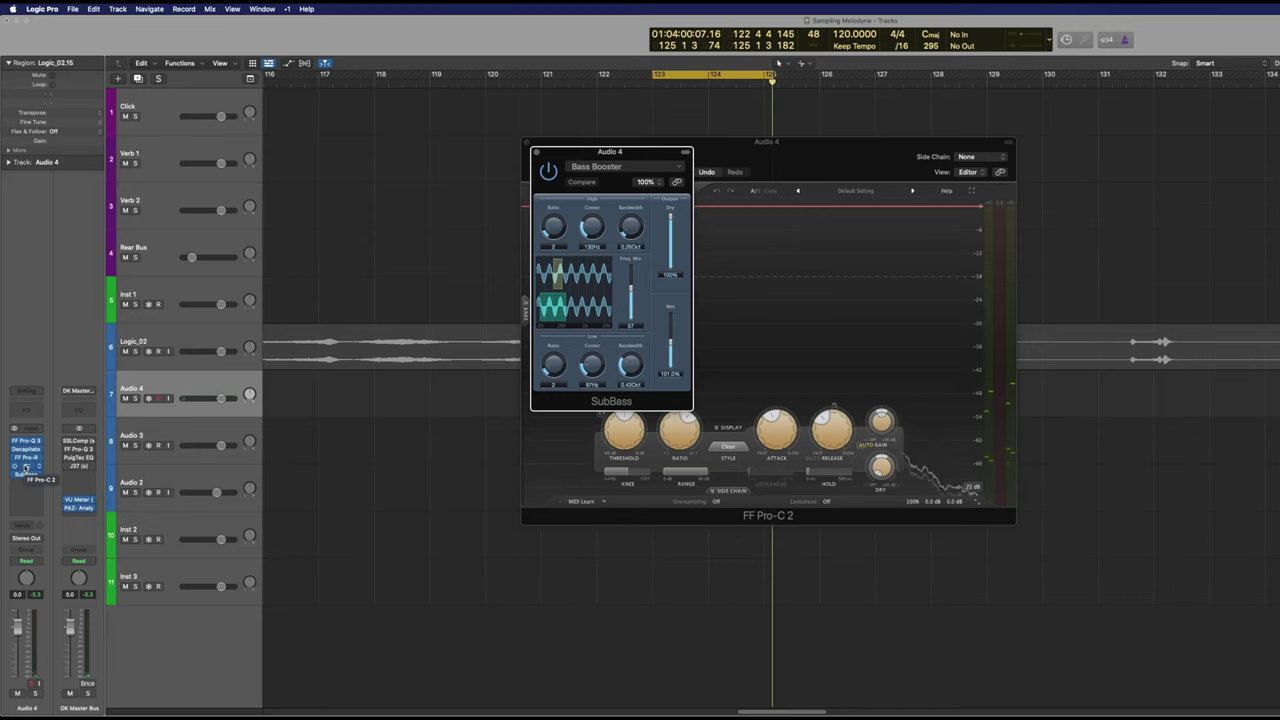
left_click_drag(854, 150, 1029, 170)
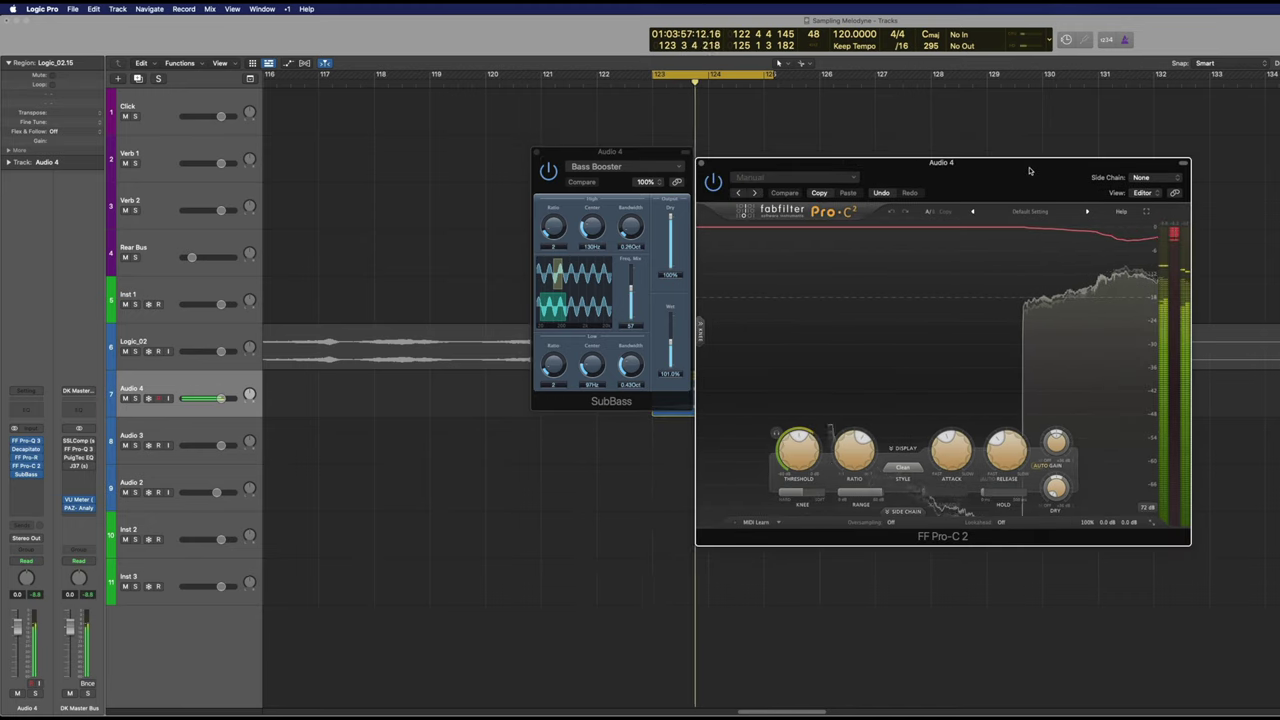
left_click(701, 162)
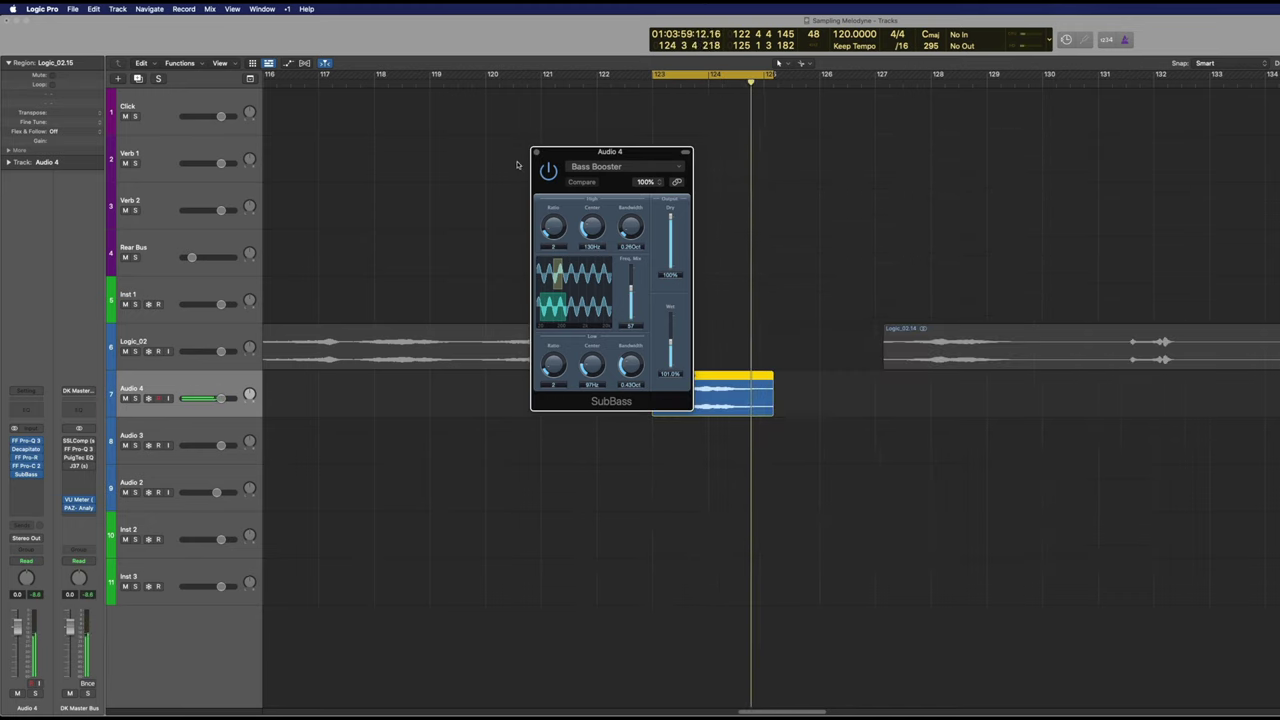
left_click(535, 152)
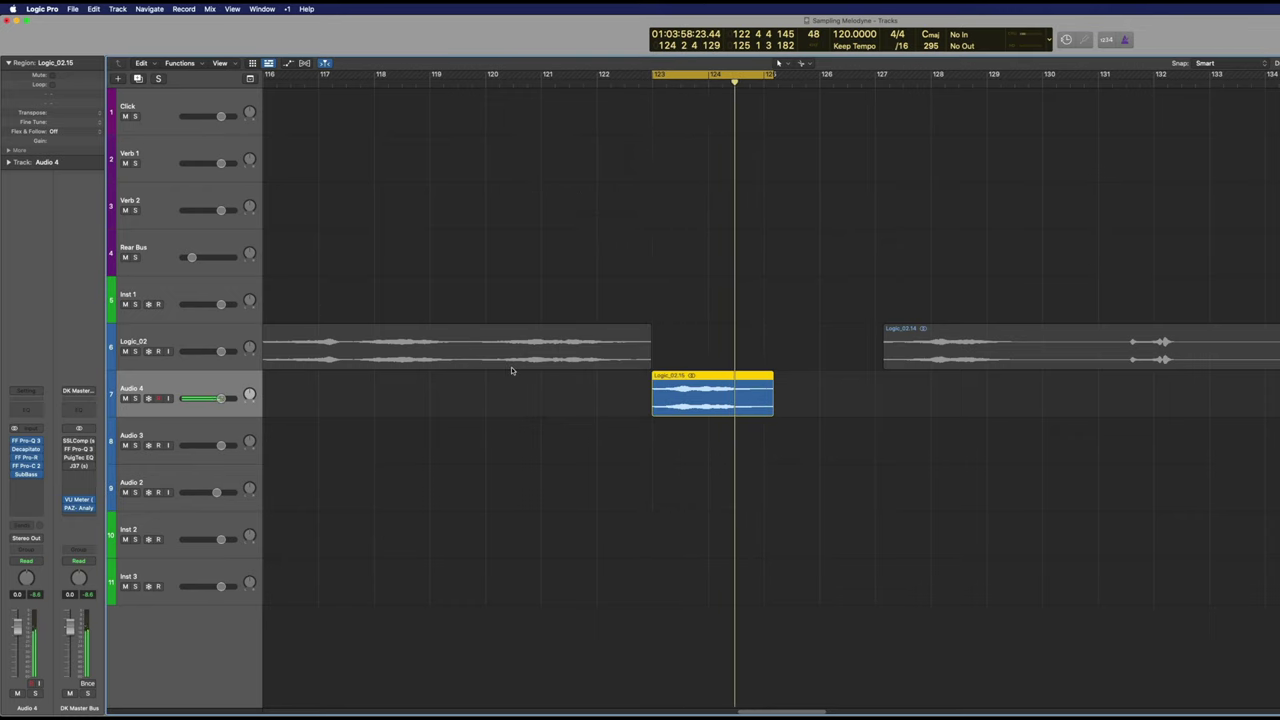
- Bounce the cycled section offline as the 24-bit, 48000 Hz Wave file Sampling Melodyne_SlowRise_A#2.wav
key("super+b")
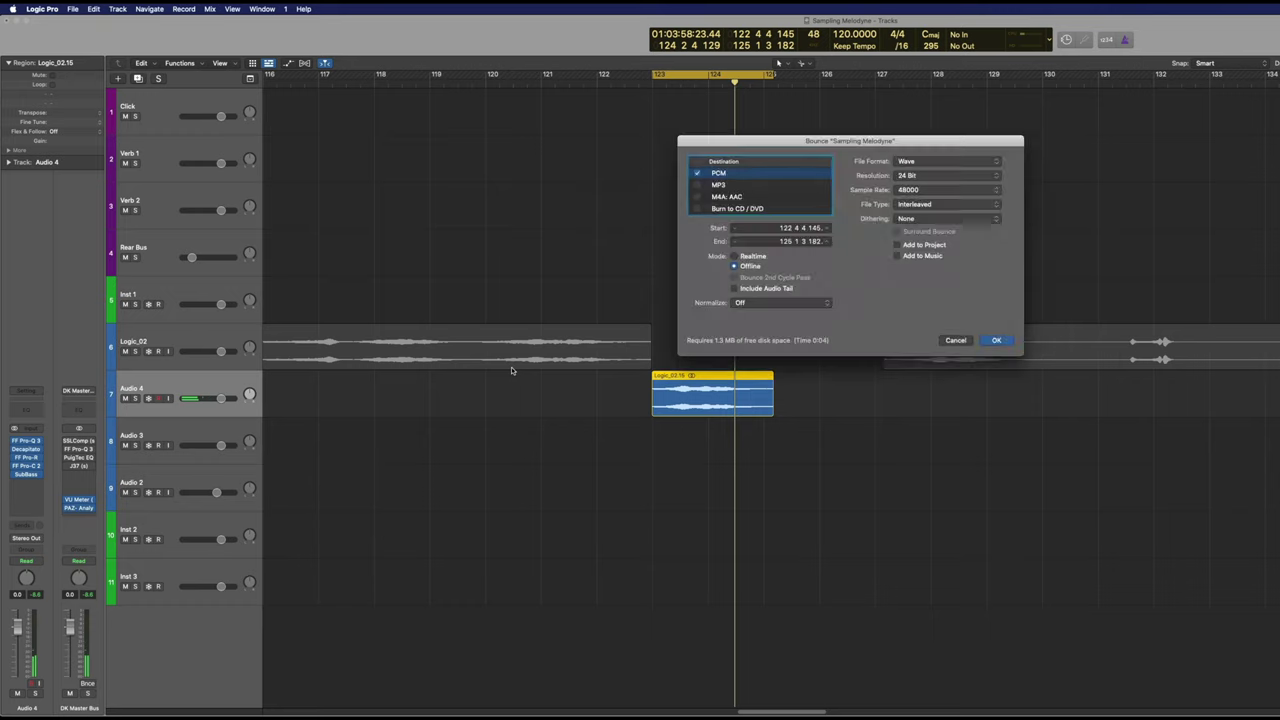
key("Return")
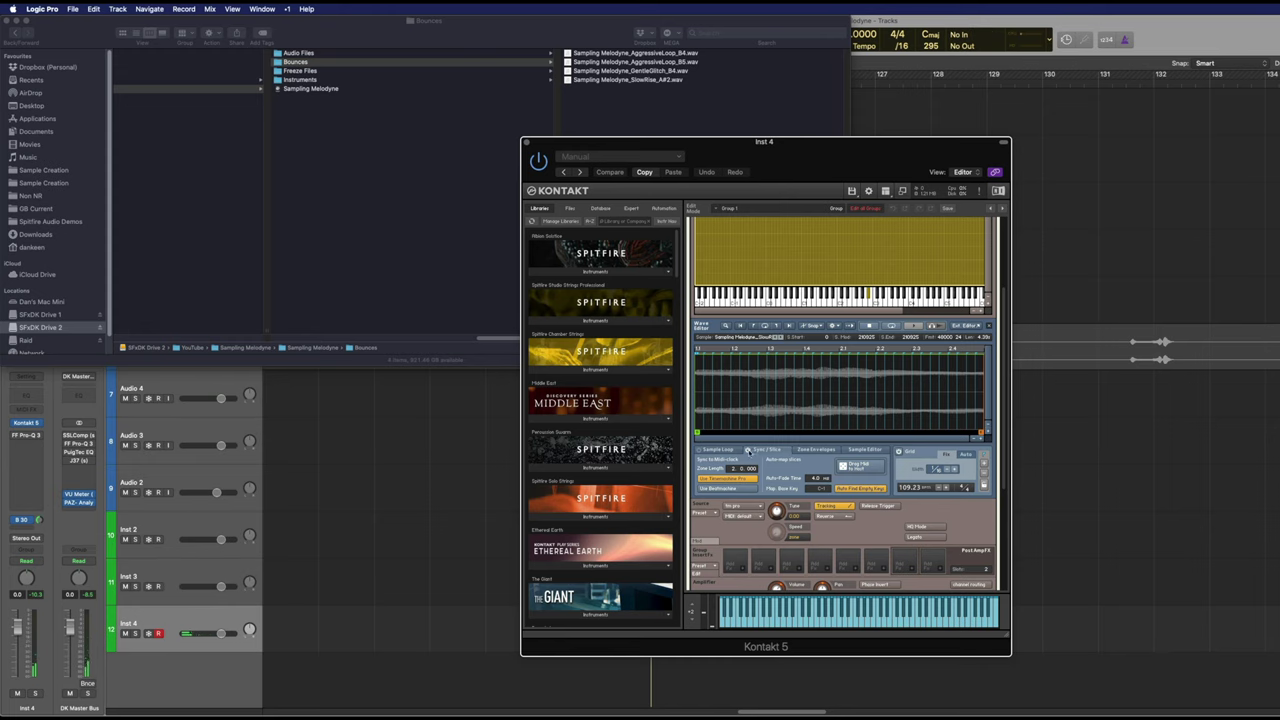
- Check the SlowRise sample's loop settings in Kontakt and return to its Sync / Slice settings
left_click(729, 451)
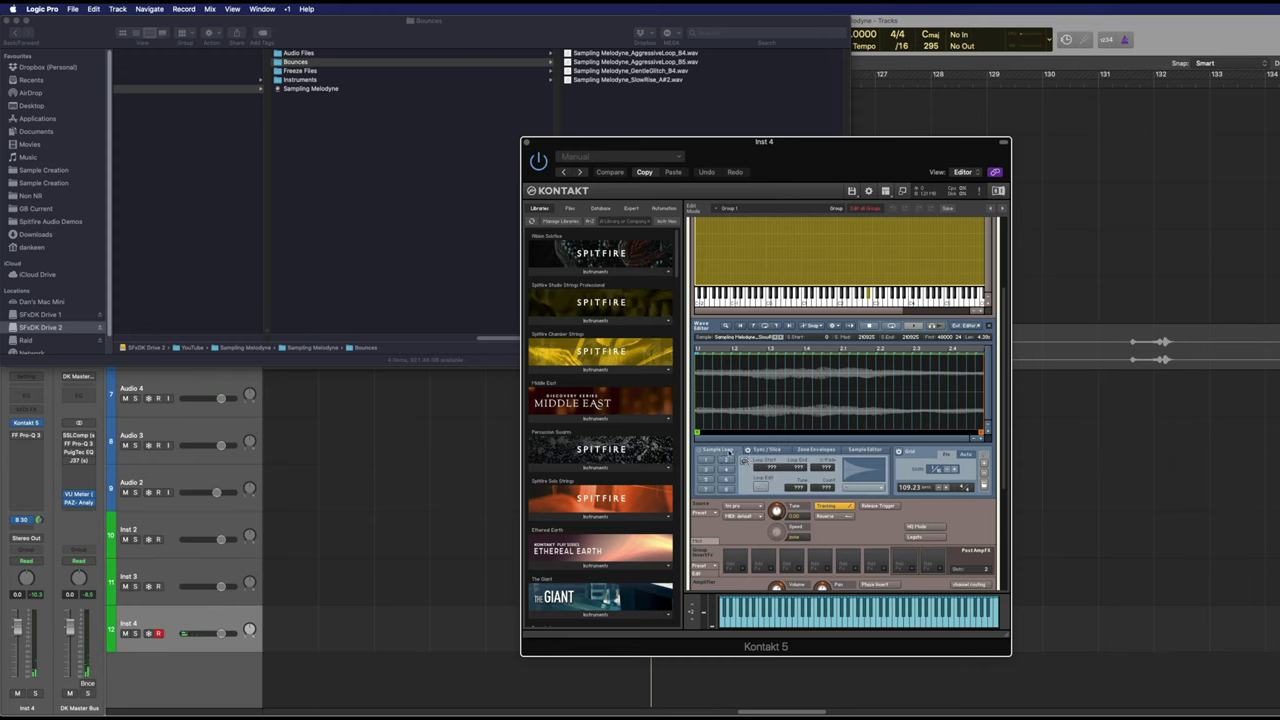
left_click(764, 451)
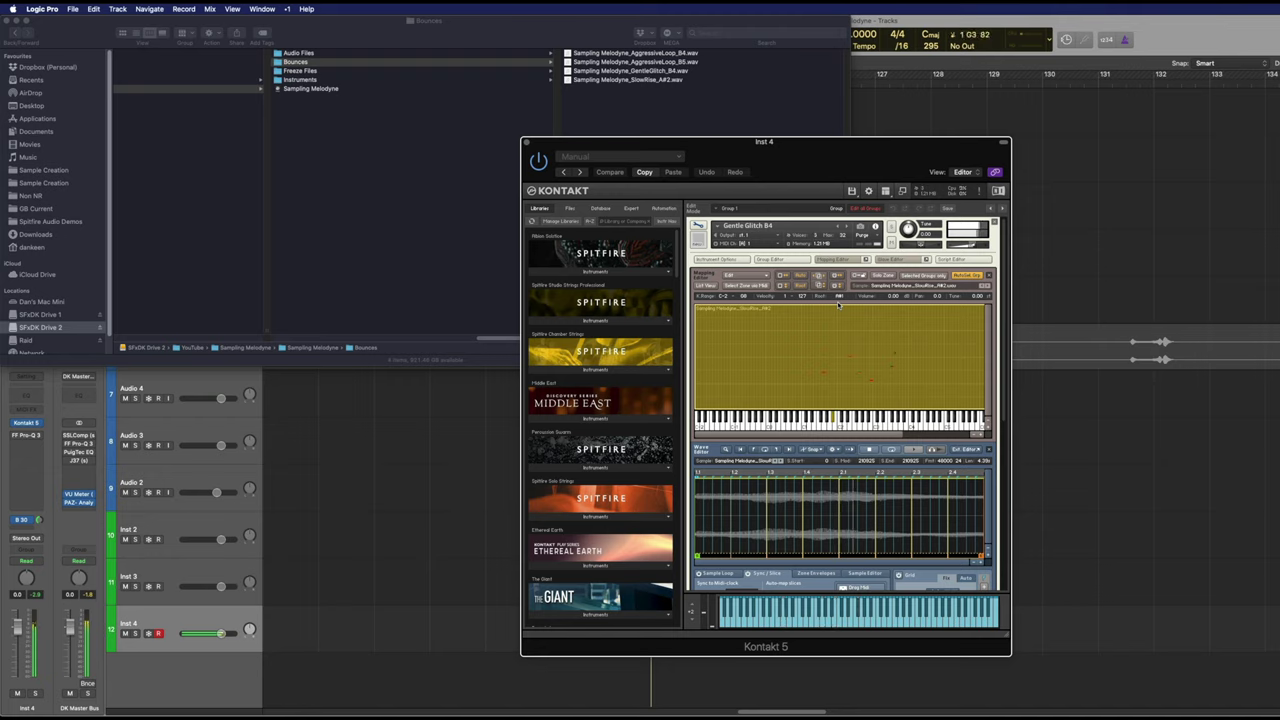
- Lower the high cut in Inst 4's FF Pro-Q 3 to about 2830 Hz
left_click(15, 436)
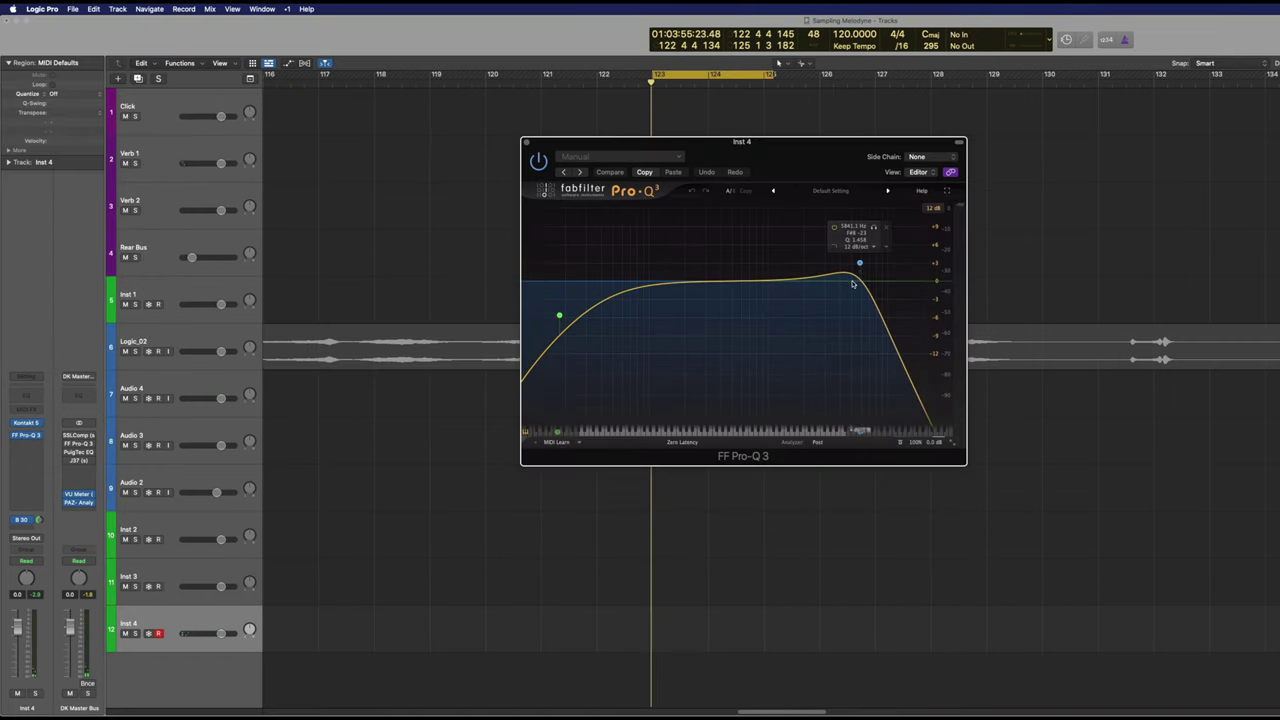
left_click_drag(858, 264, 832, 281)
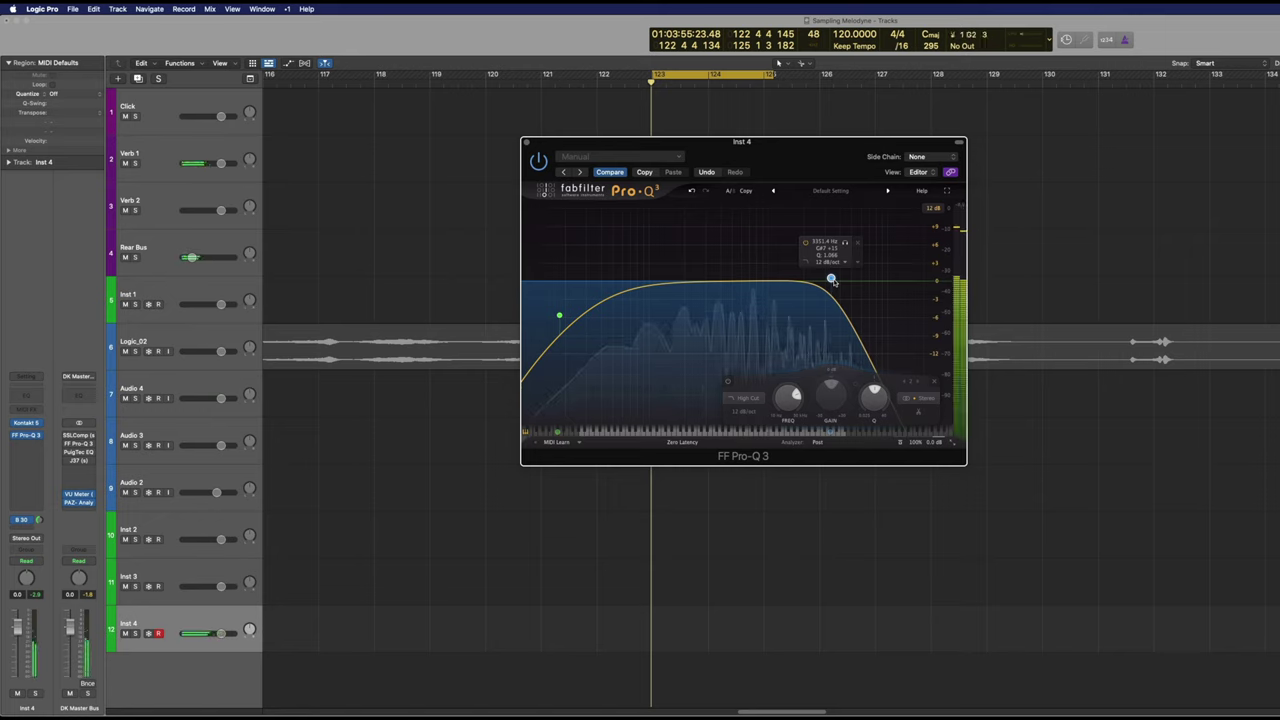
left_click_drag(833, 281, 824, 280)
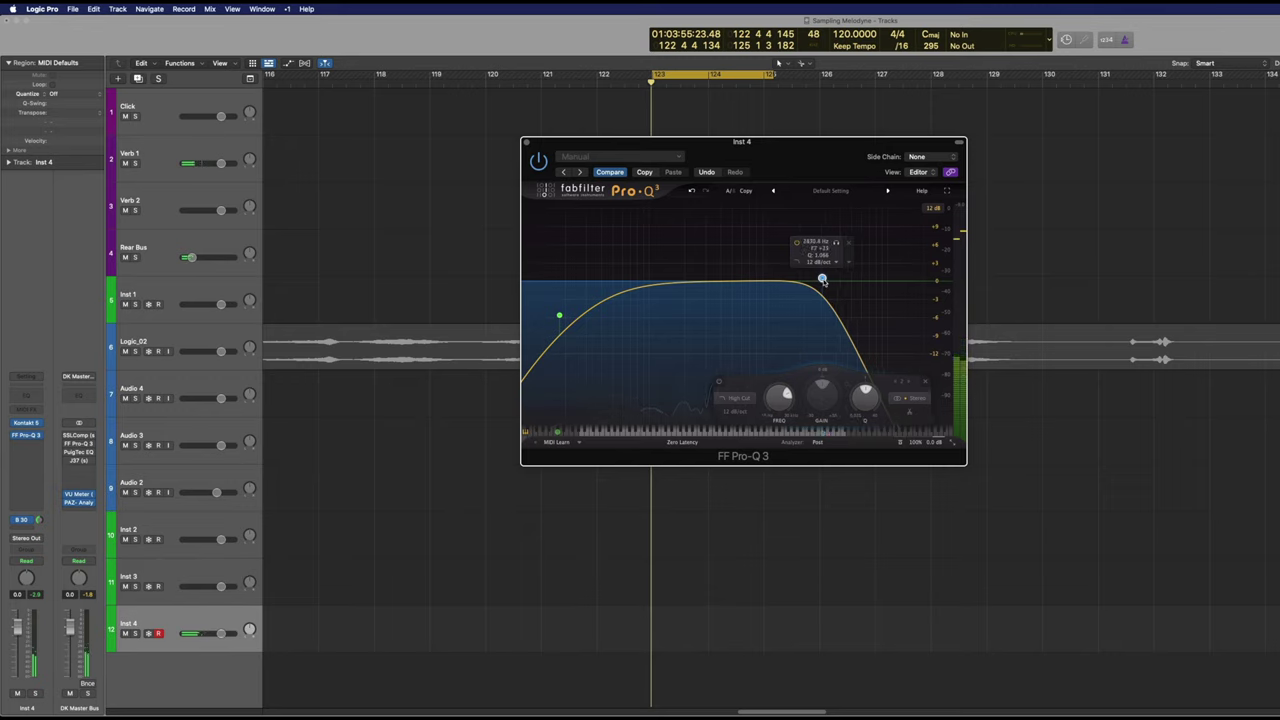
- Insert AUPitch on Inst 4, set its pitch to 1200 cents and reduce the effect blend
right_click(20, 447)
type("au")
key("Return")
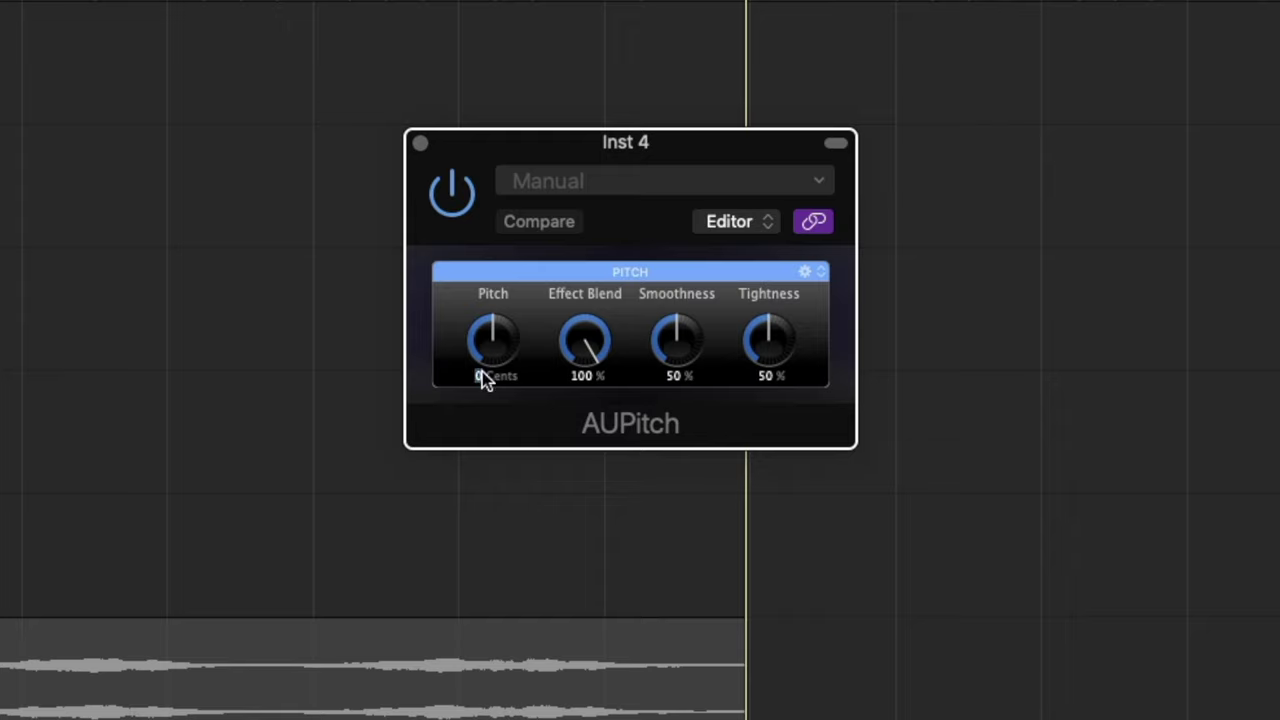
double_click(550, 230)
type("1200")
key("Return")
left_click_drag(591, 326, 591, 380)
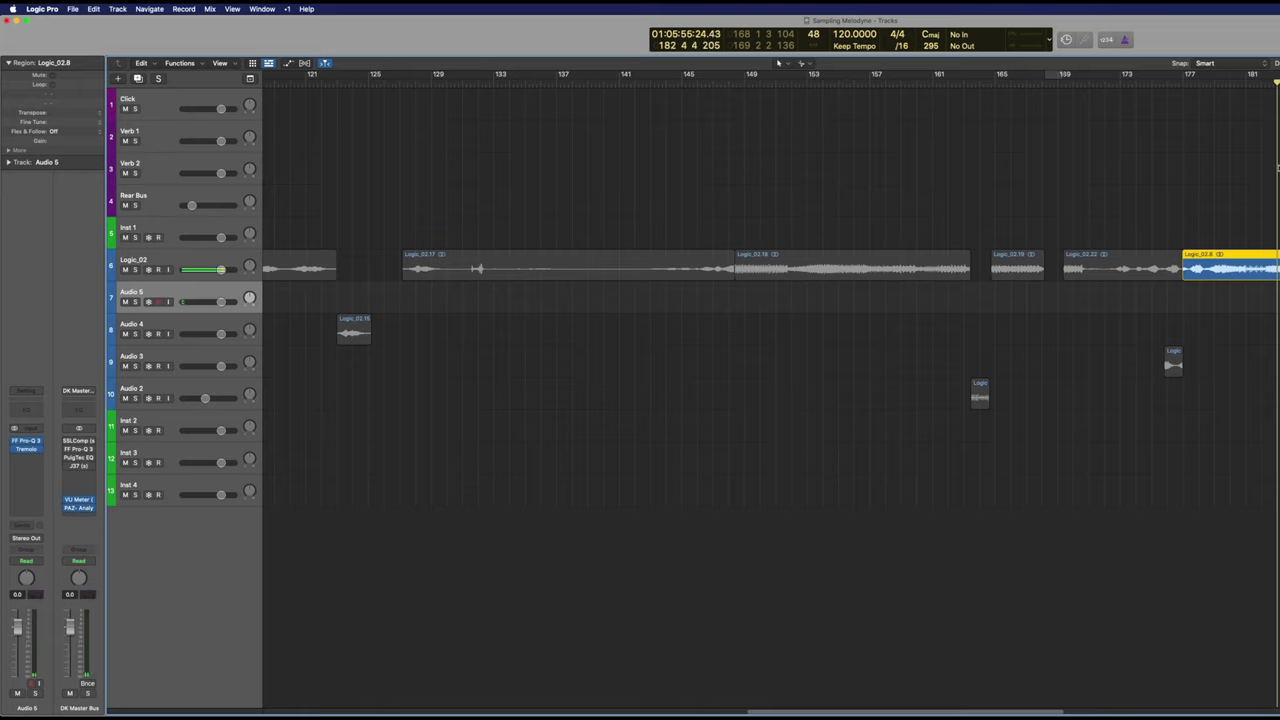
- Cut the pulsing section starting at about 181 1 1 out of the Logic_02.8 region and move it onto the Audio 5 track
scroll(1120, 194, "right", 5)
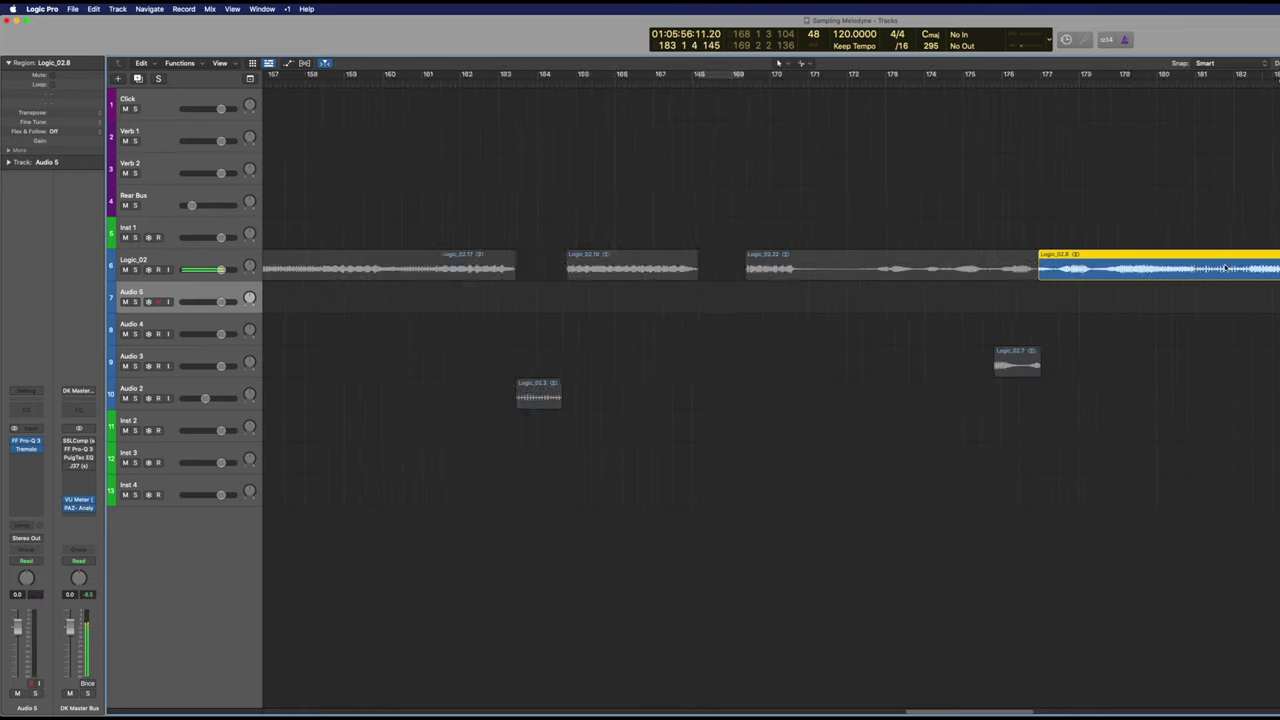
scroll(1113, 333, "right", 3)
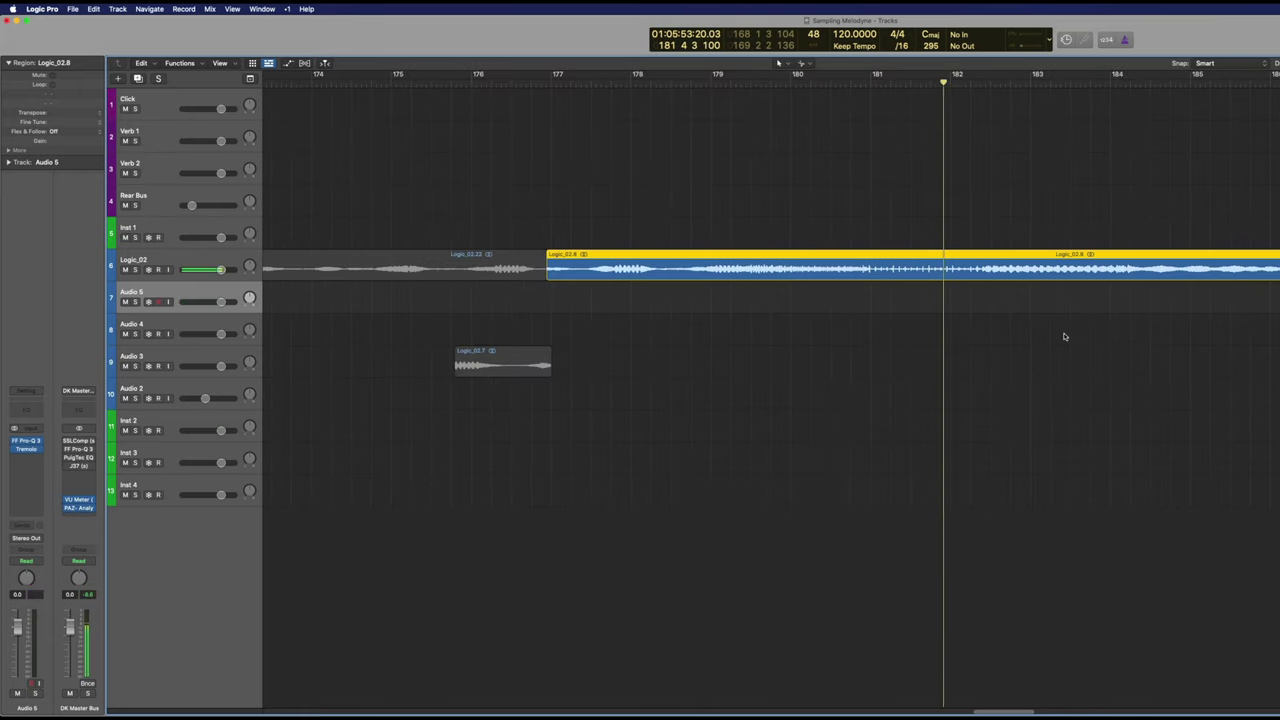
scroll(1064, 335, "up", 3)
left_click(777, 177, "shift")
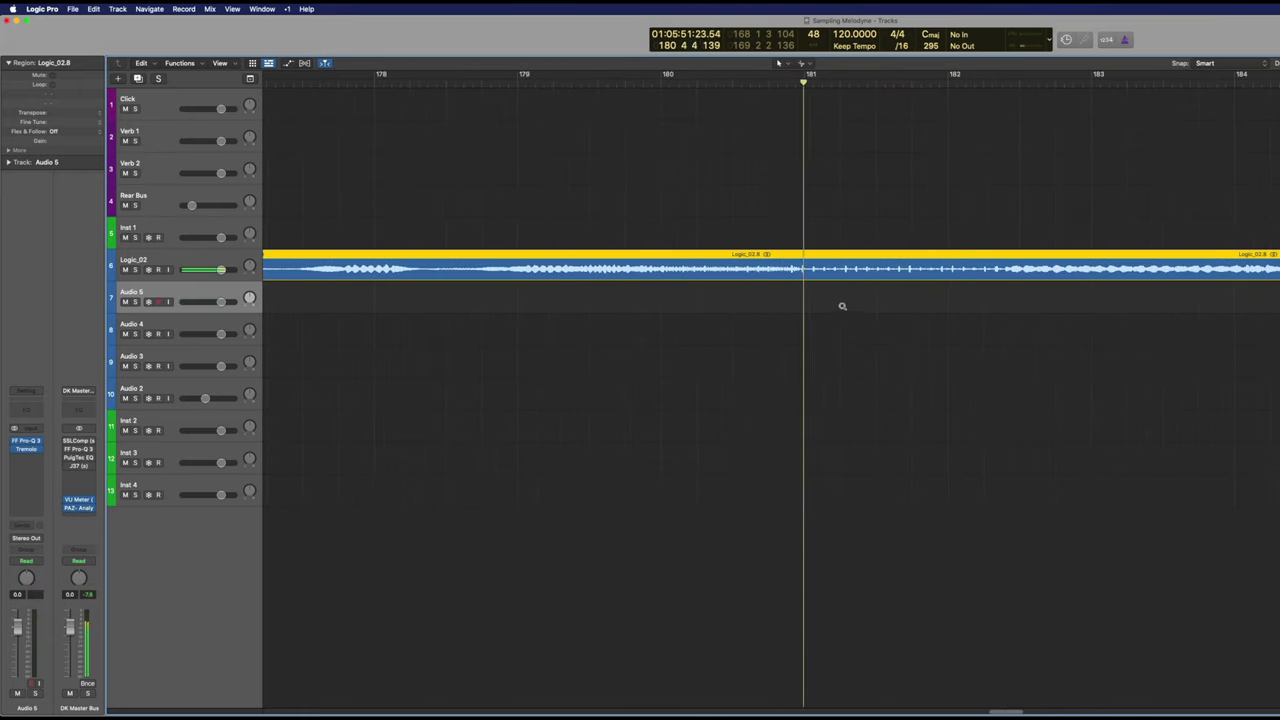
scroll(842, 310, "up", 3)
left_click(809, 272)
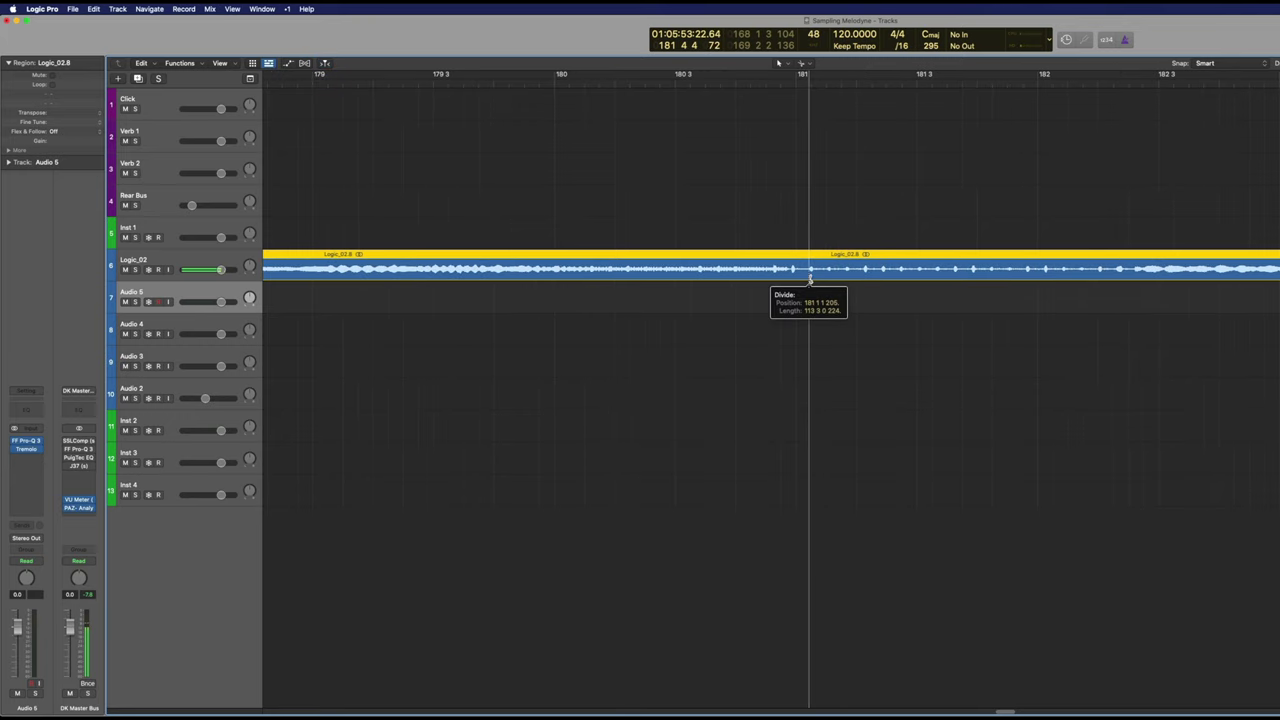
left_click_drag(1066, 279, 1134, 281)
left_click_drag(892, 286, 893, 318)
- Remove FF Pro-Q 3 and Tremolo from Audio 5 and play the moved section
left_click(39, 441)
left_click(55, 455)
left_click(39, 450)
left_click(55, 463)
key("shift+space")
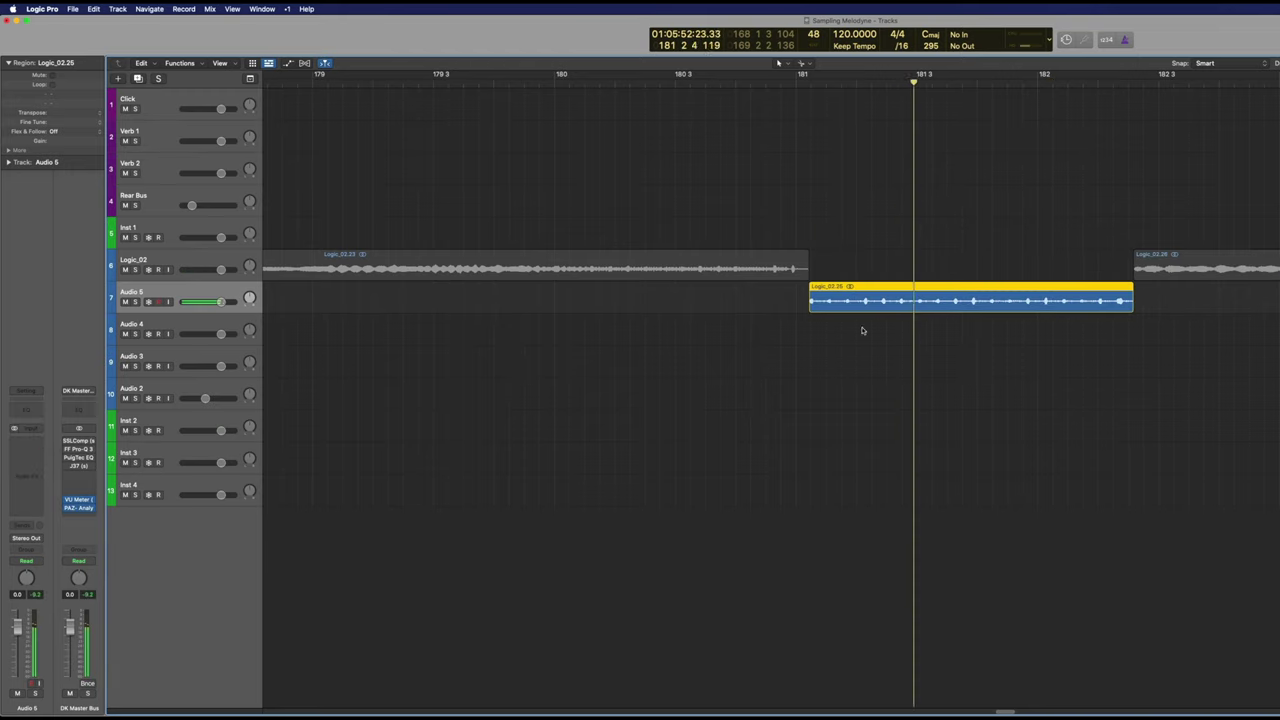
- Shorten the end of the Audio 5 region to about 182 2 1 and set the cycle range to the region
scroll(867, 384, "up", 1)
left_click_drag(1143, 302, 1106, 306)
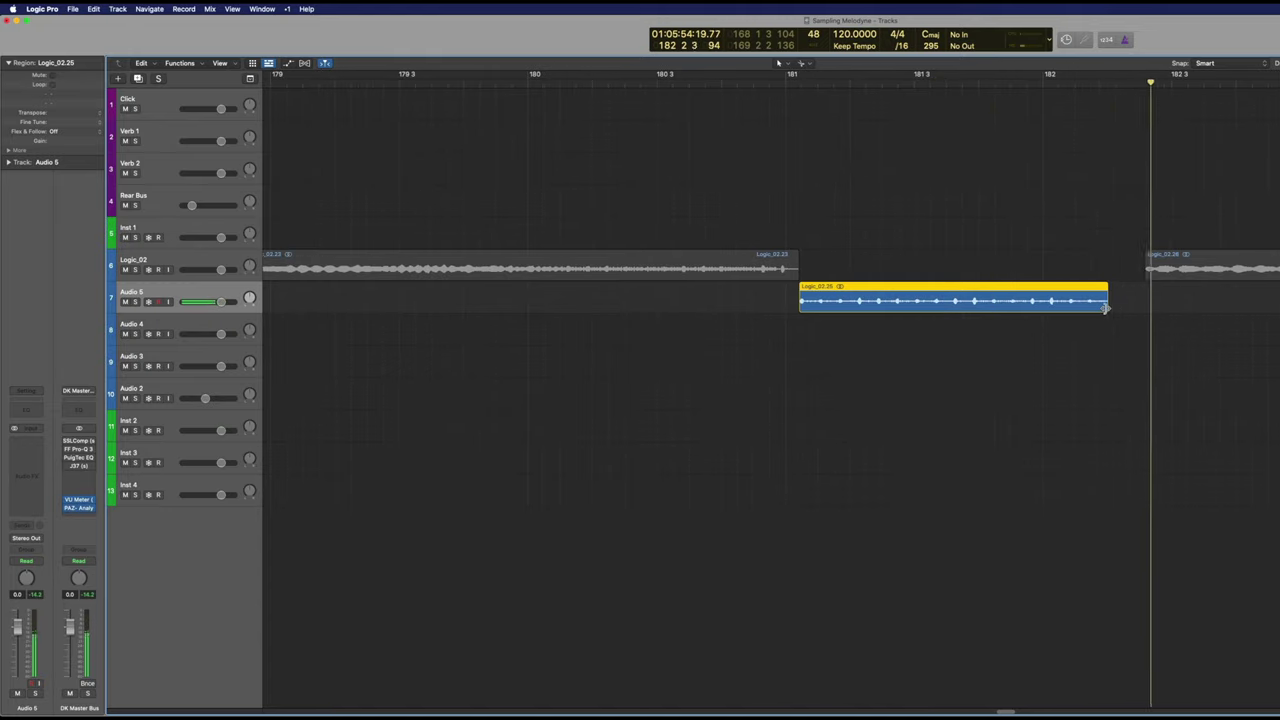
key("super+u")
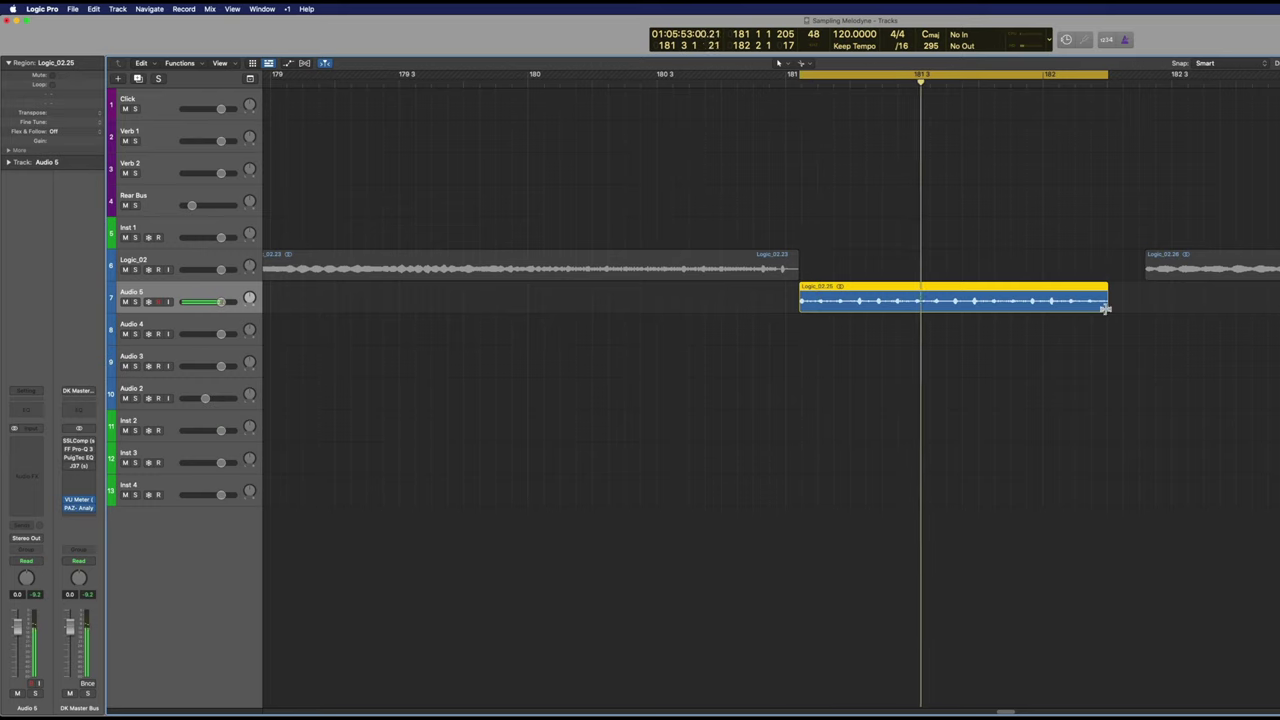
key("super+Right")
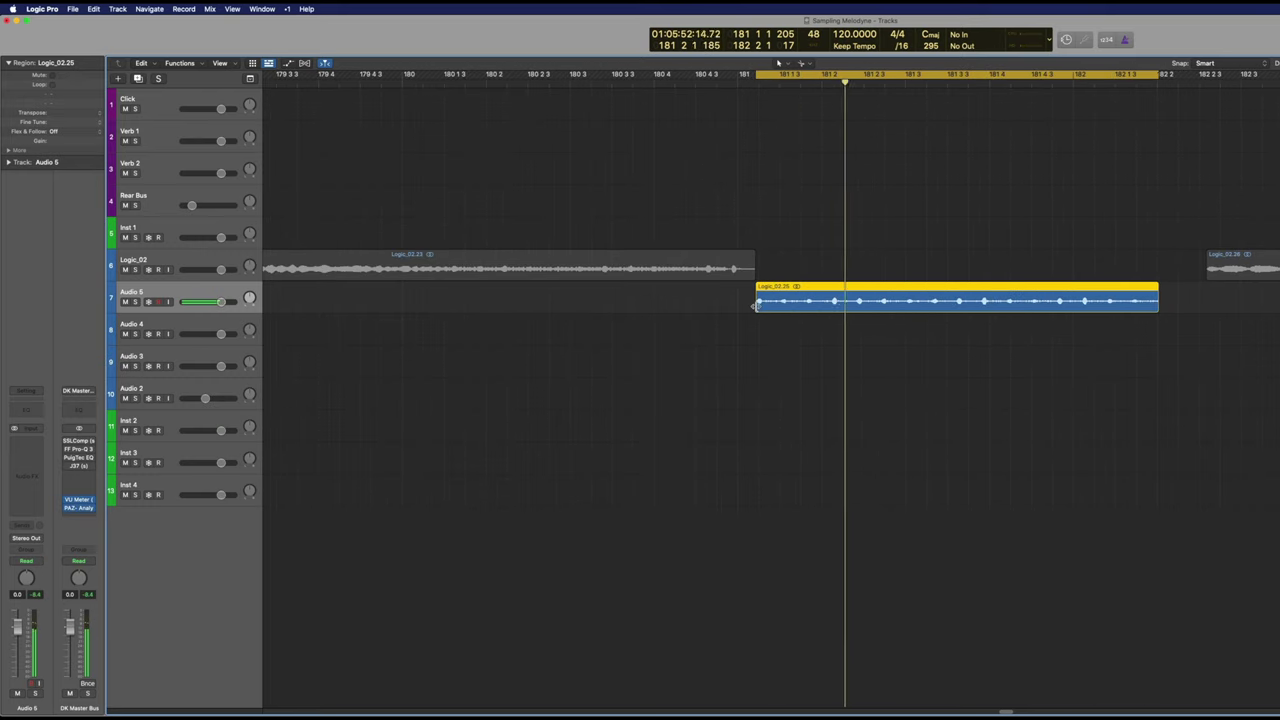
left_click(756, 307)
key("super+Right")
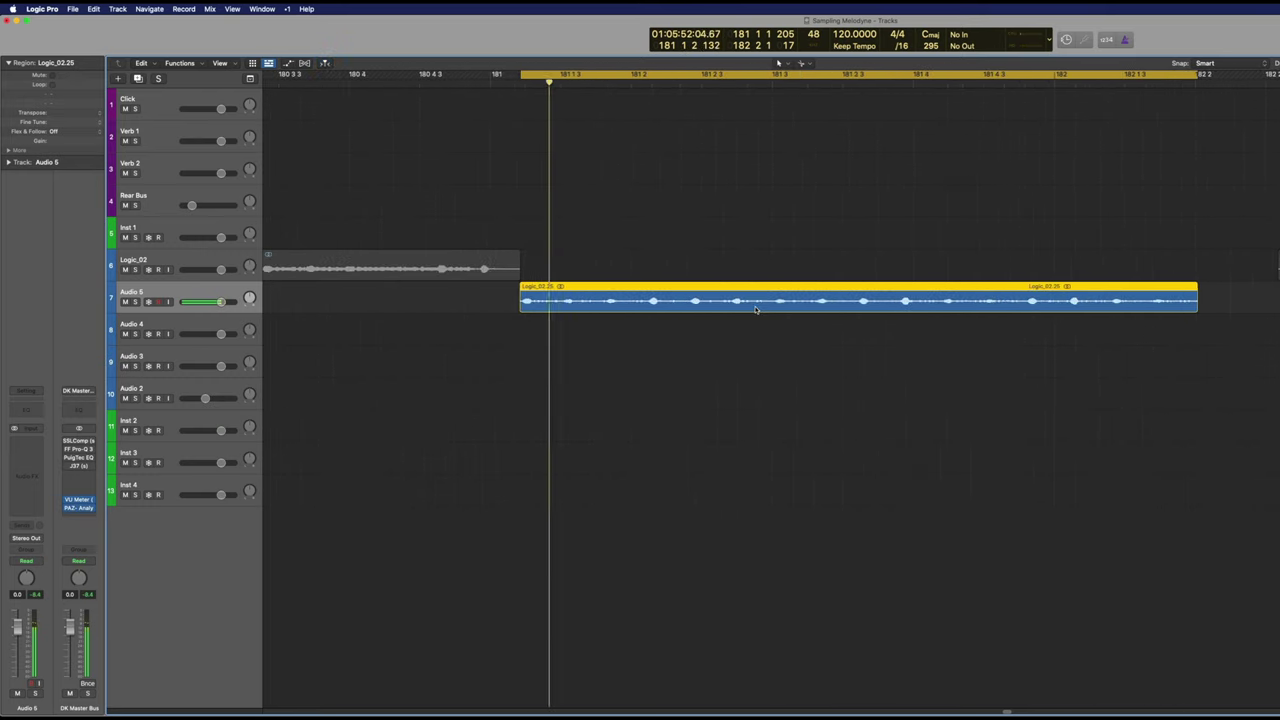
- Divide the Audio 5 region directly before and after the early pulses, isolating the first five
scroll(722, 312, "left", 3)
left_click(621, 307)
left_click(653, 307)
left_click(663, 307)
left_click(697, 307)
left_click(706, 307)
left_click(740, 307)
left_click(753, 307)
left_click(781, 307, "super")
left_click(793, 307, "super")
- Delete the gaps between the first five pulses and trim the start of the first pulse slightly
left_click(767, 304)
key("Delete")
left_click(720, 303)
key("Delete")
left_click(680, 303)
key("Delete")
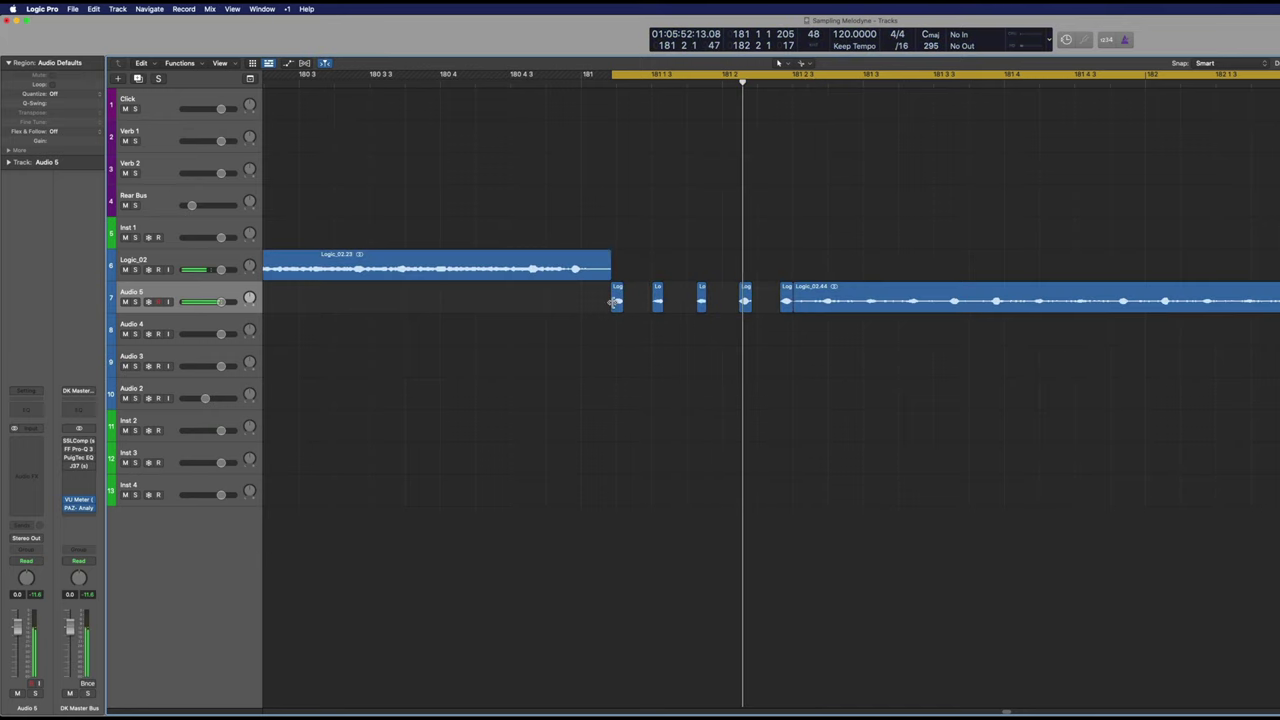
left_click_drag(613, 303, 614, 310)
- Divide the long remaining Logic_02.44 region around each of its last eight pulses
left_click(870, 298)
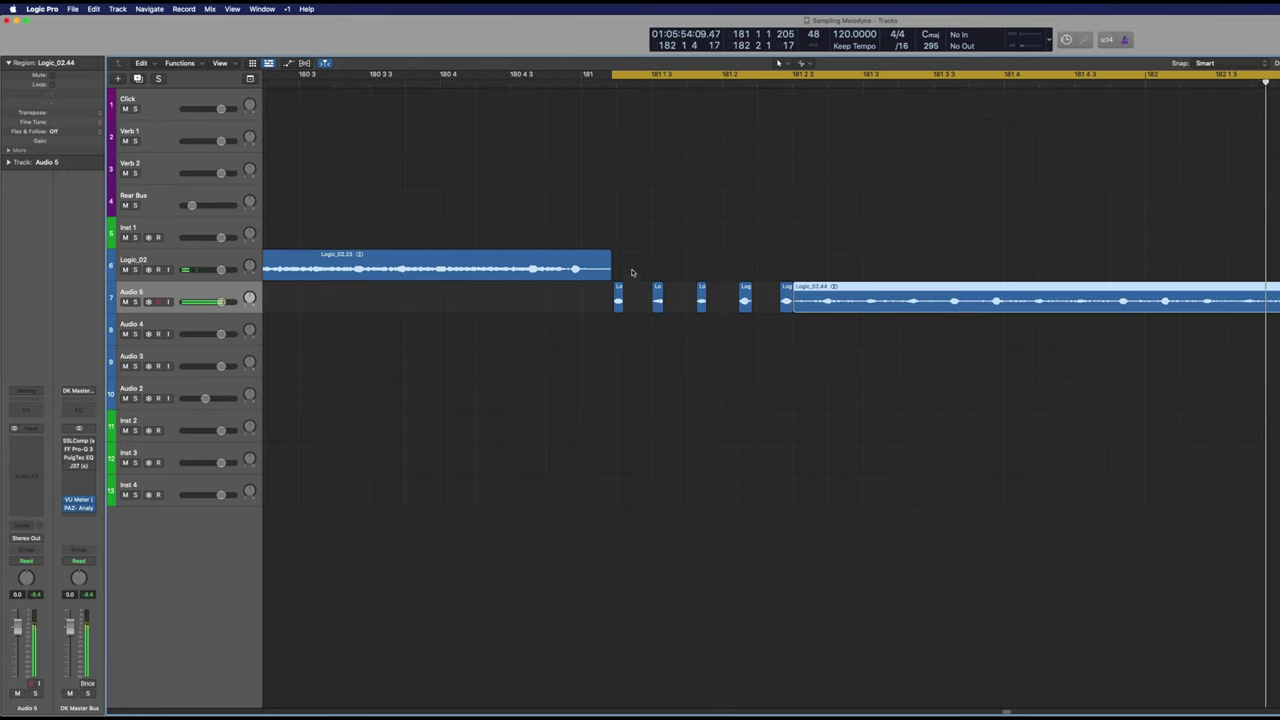
left_click(960, 310)
left_click(993, 309)
left_click(1003, 309)
left_click(1044, 309)
left_click(1119, 309)
left_click(1077, 309)
left_click(1087, 309)
left_click(1203, 308)
left_click(1211, 308, "super")
left_click(1244, 308, "super")
left_click(1253, 308, "super")
- Delete the gaps between the last eight pulses, play the cycle and slightly shorten the end of Logic_02.23
left_click(1227, 303)
key("Delete")
left_click(1185, 303)
key("Delete")
key("space")
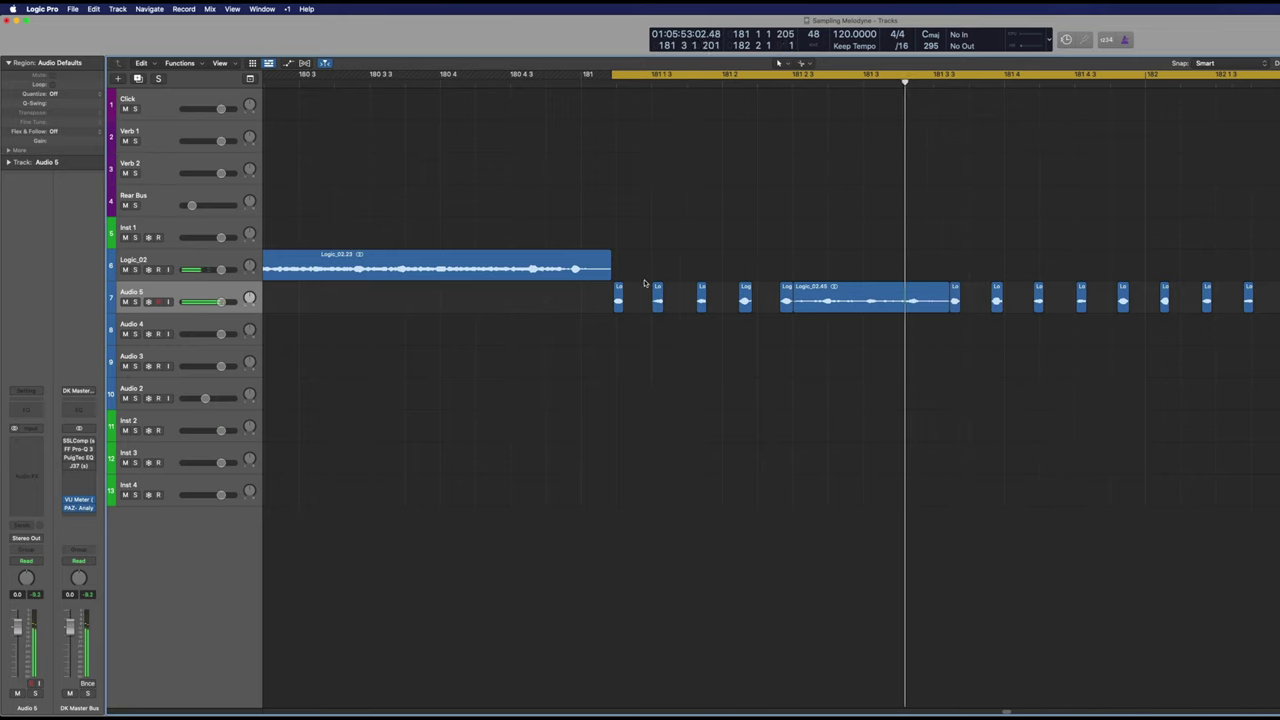
left_click_drag(612, 273, 604, 270)
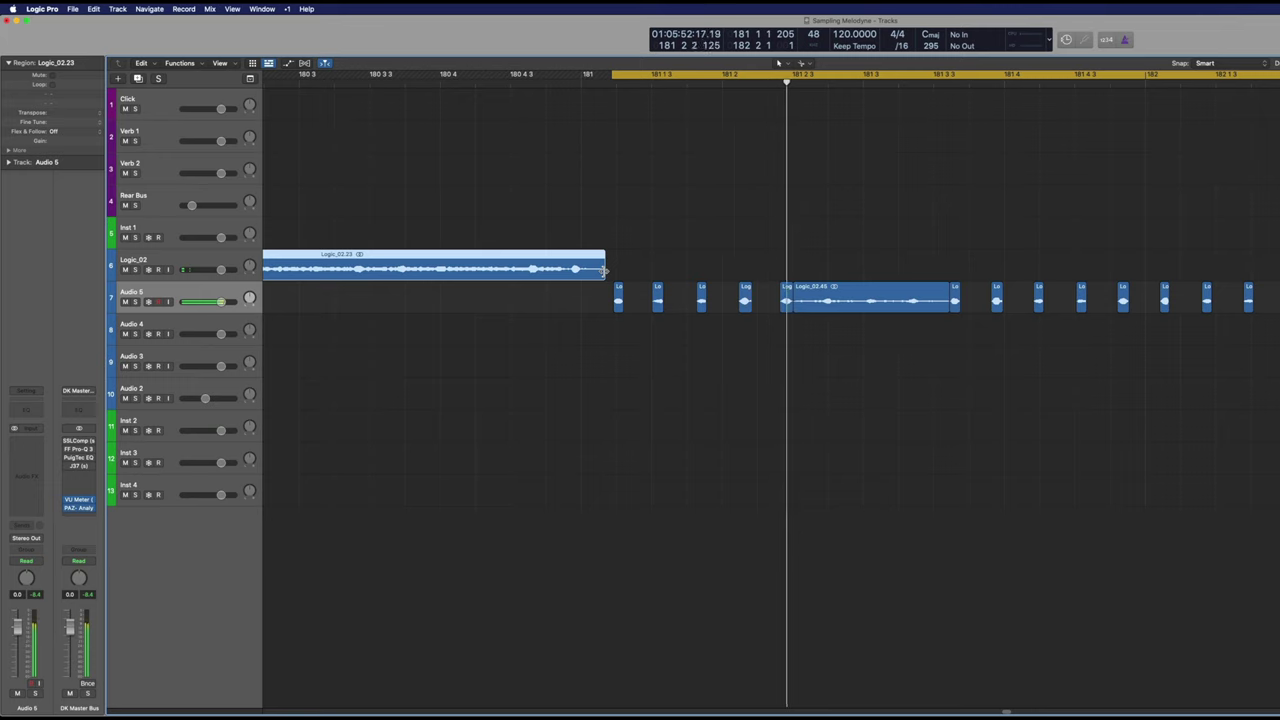
- Insert FF Pro-Q 3 on Audio 5 and add a very narrow bell boost at about 2043 Hz
left_click(28, 442)
left_click(34, 472)
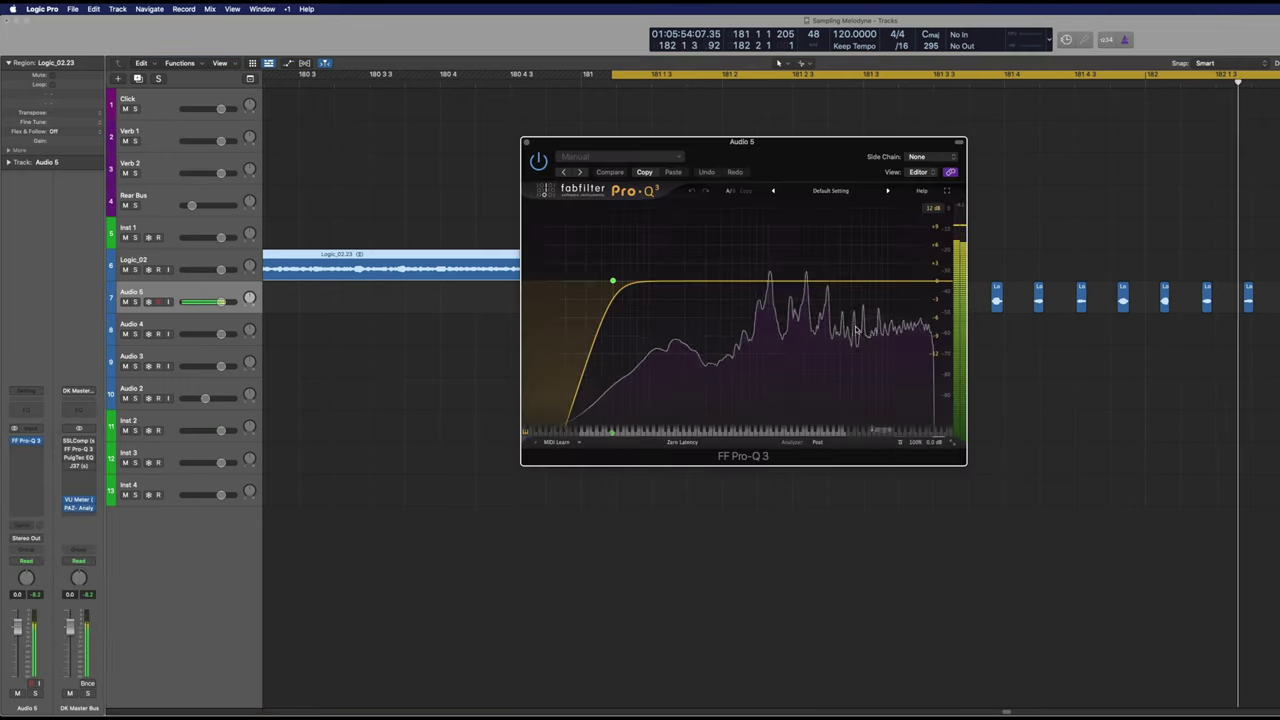
left_click_drag(805, 281, 805, 262)
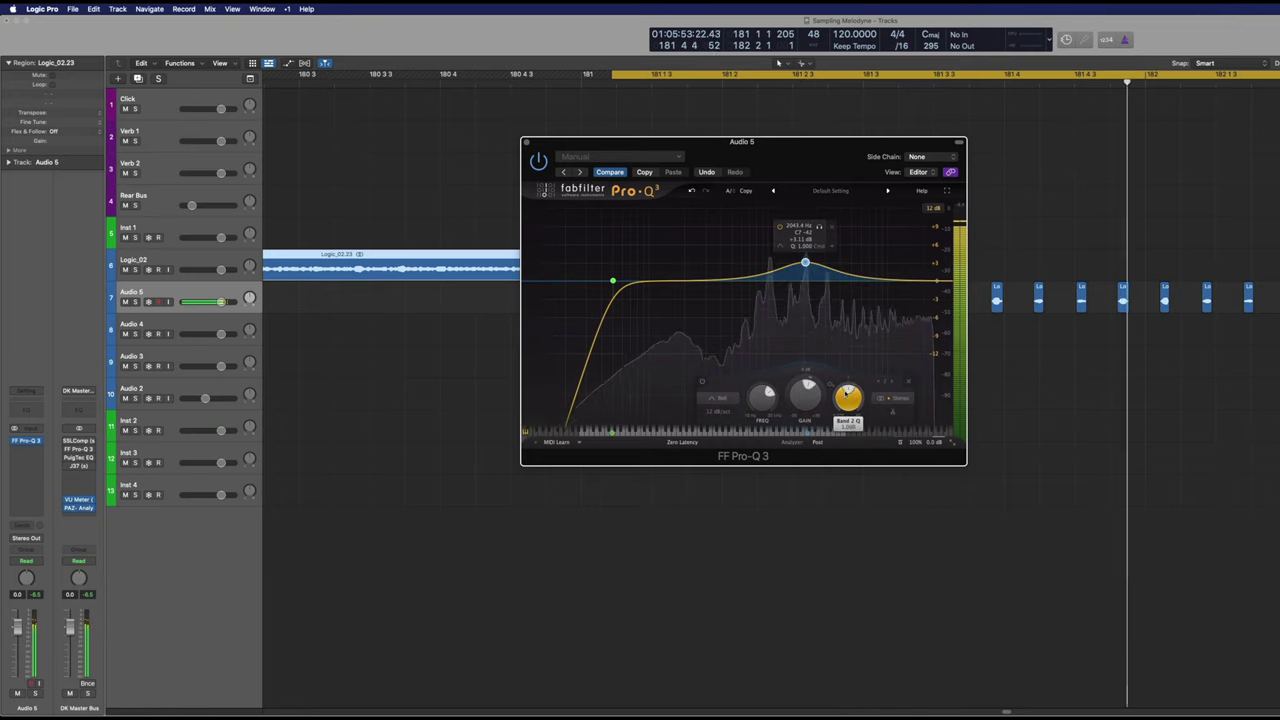
left_click(810, 440)
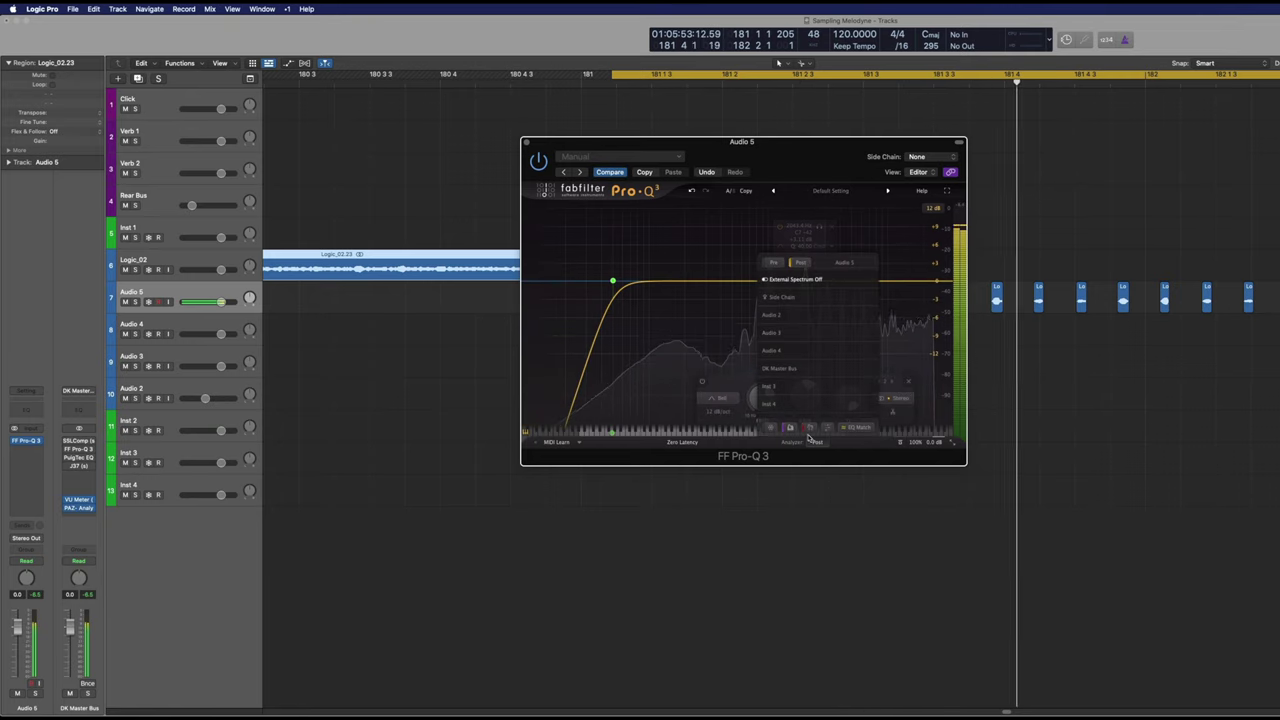
left_click(823, 360)
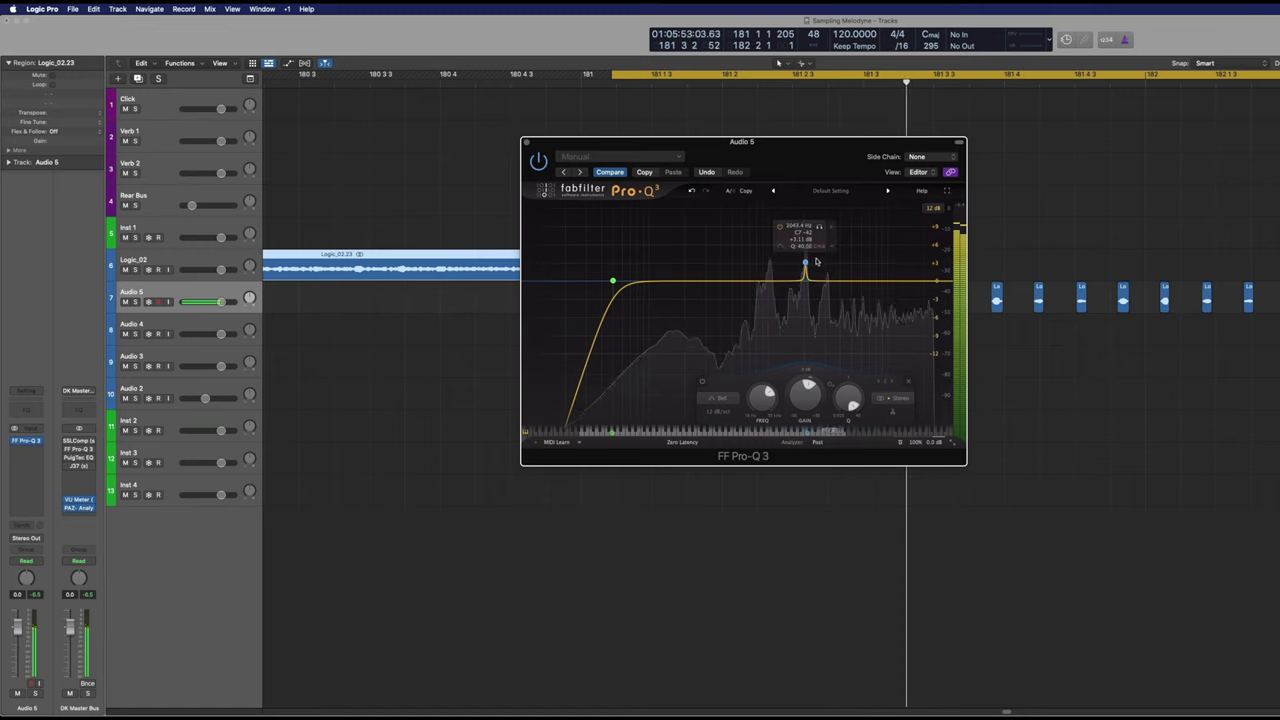
- Move the narrow boost to the strong peak lower in the spectrum at about 8 dB, and raise the low cut to about 156 Hz
scroll(810, 388, "up", 3)
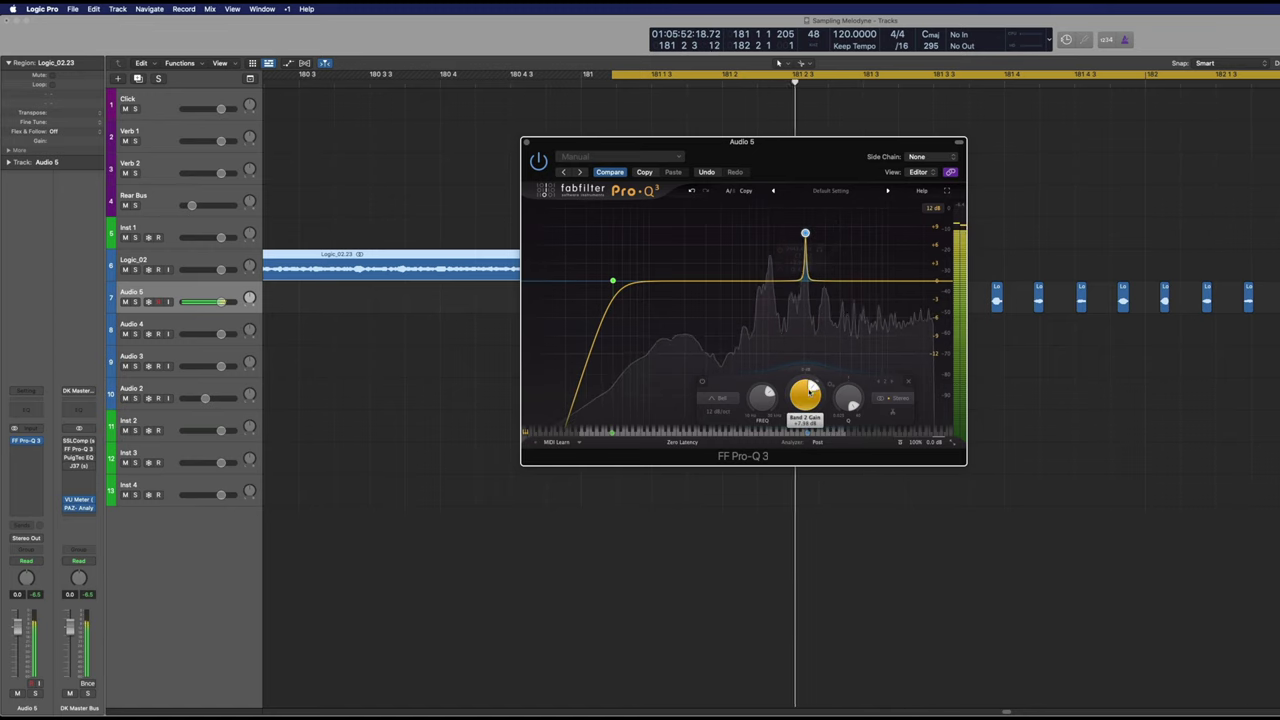
scroll(805, 393, "up", 5)
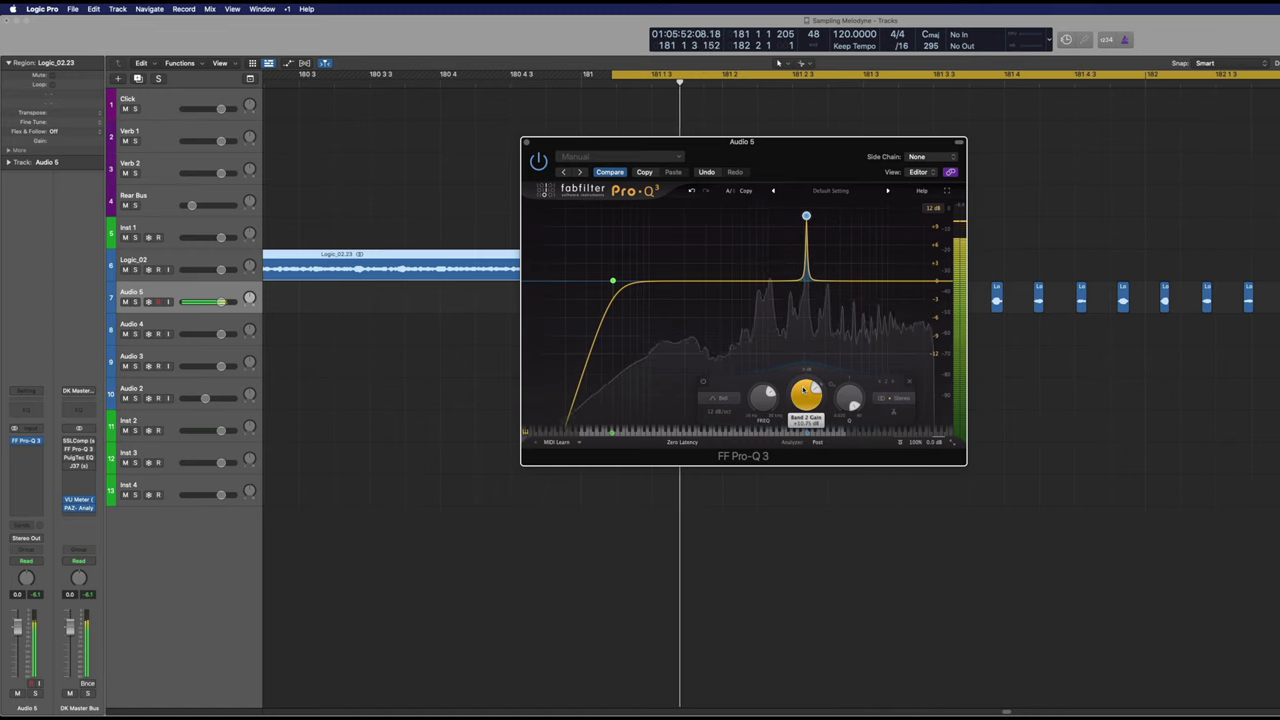
left_click_drag(803, 372, 770, 394)
left_click_drag(613, 281, 672, 283)
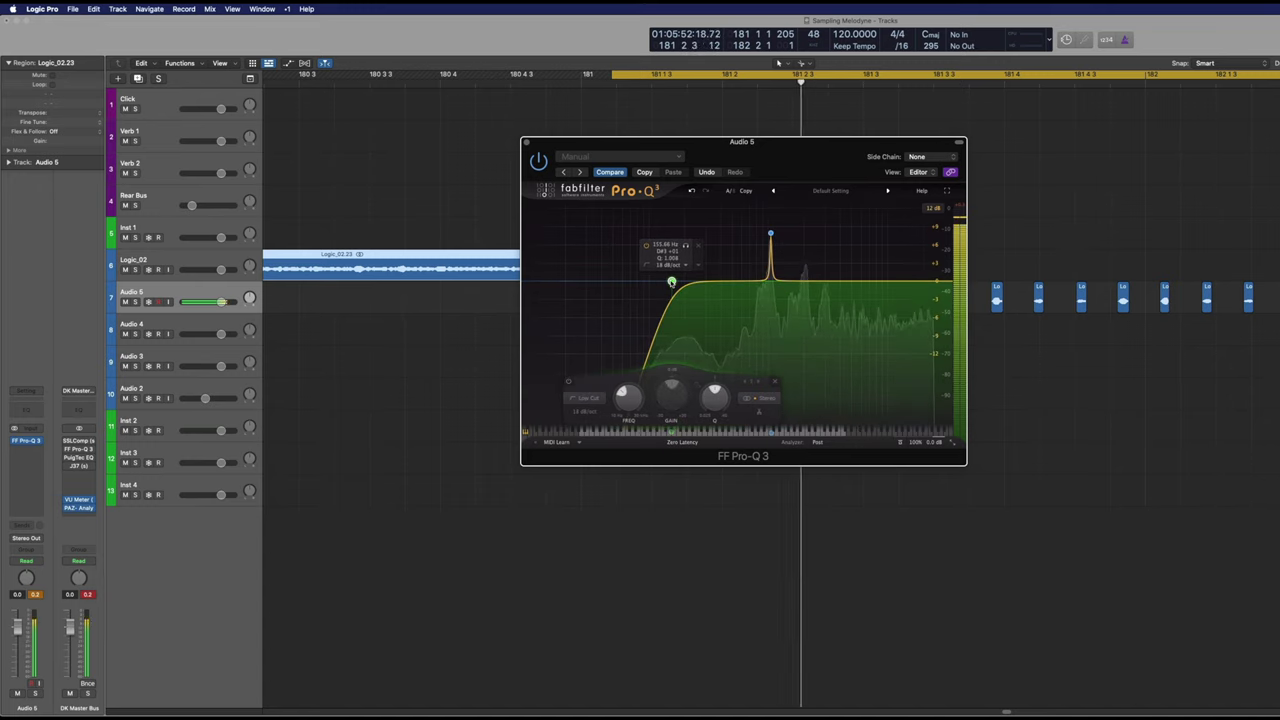
- Insert AUPitch on Audio 5 with pitch at -1200 cents, smoothness and tightness at 100% and a low effect blend of about 10%
left_click(37, 451)
type("au")
key("Return")
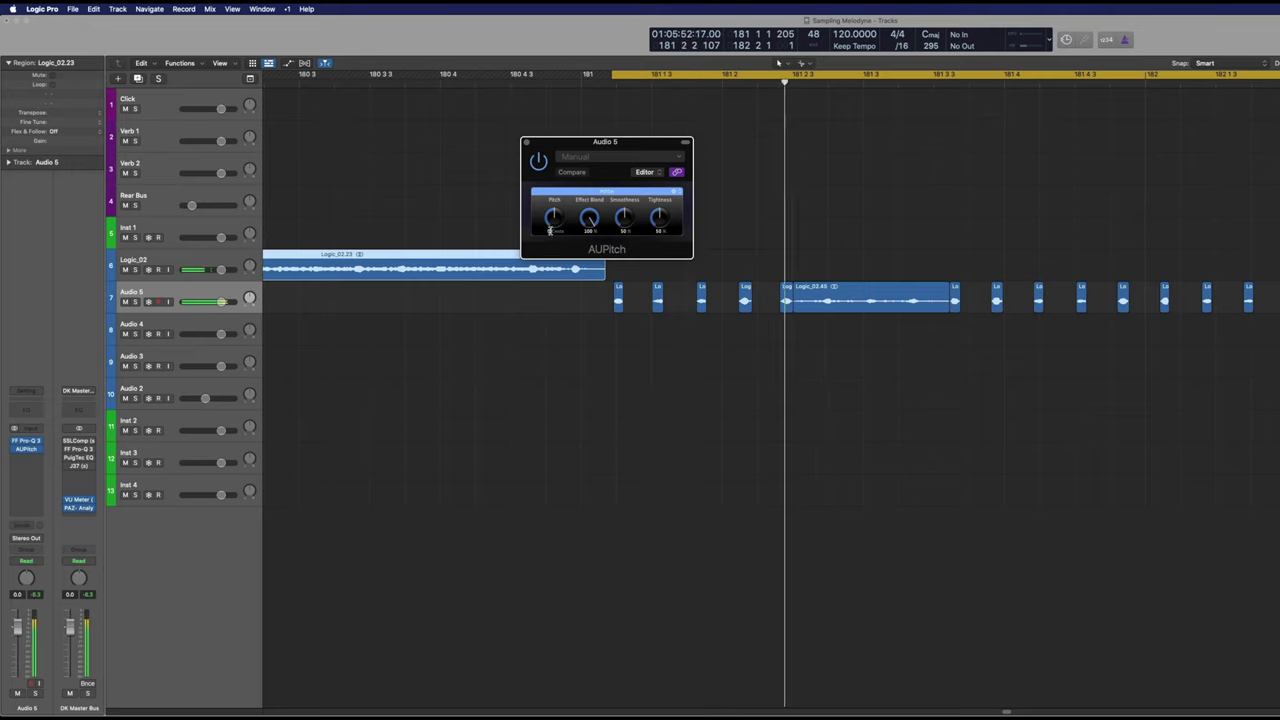
left_click_drag(549, 232, 589, 261)
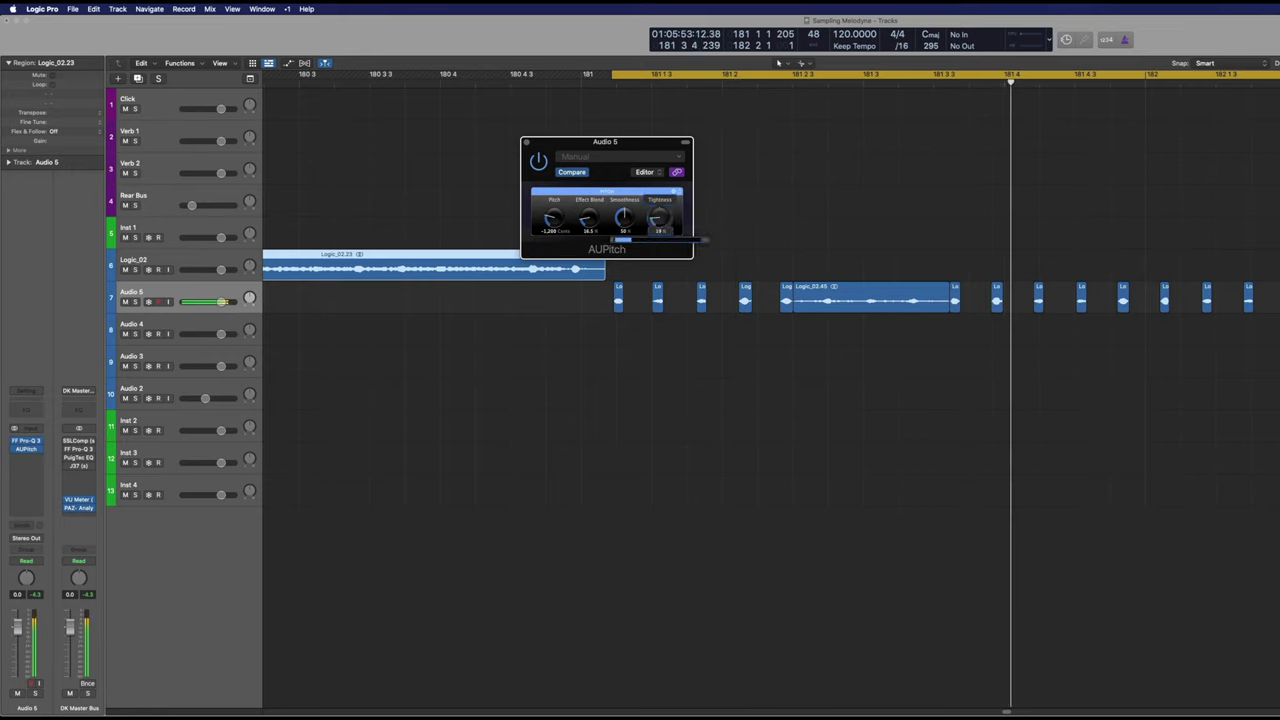
left_click_drag(660, 240, 623, 219)
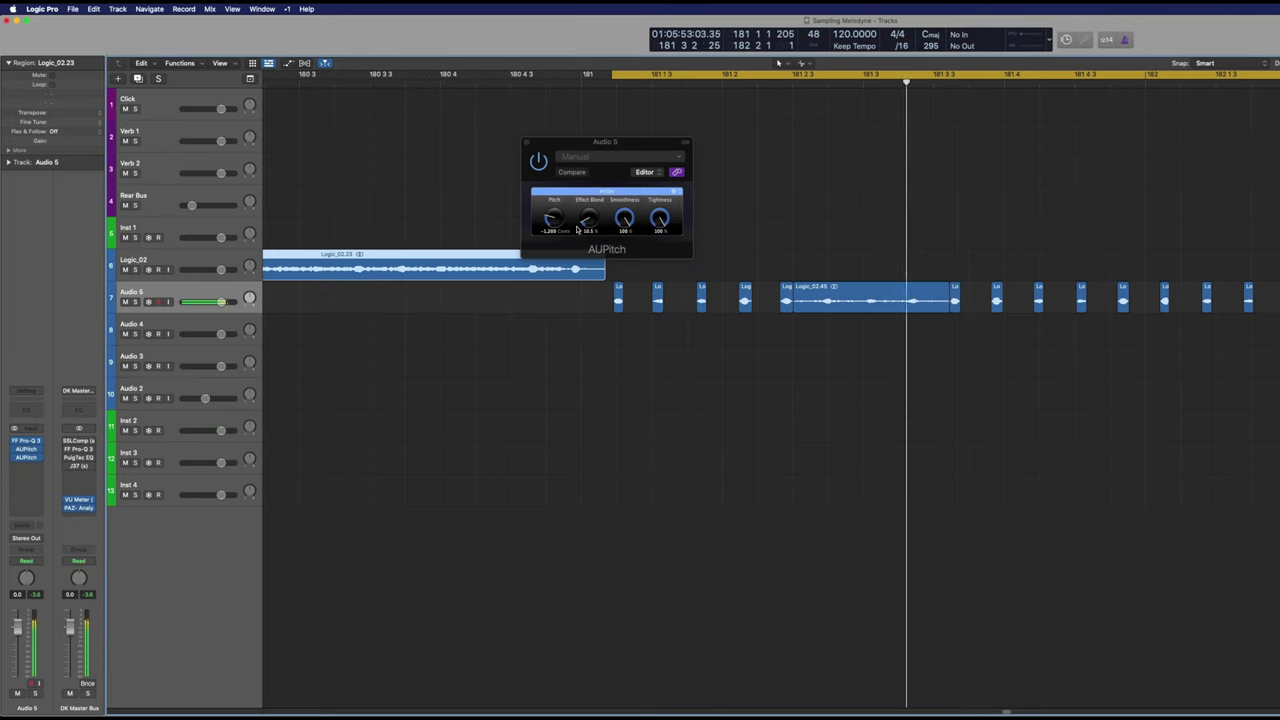
left_click(577, 230)
left_click_drag(589, 219, 589, 223)
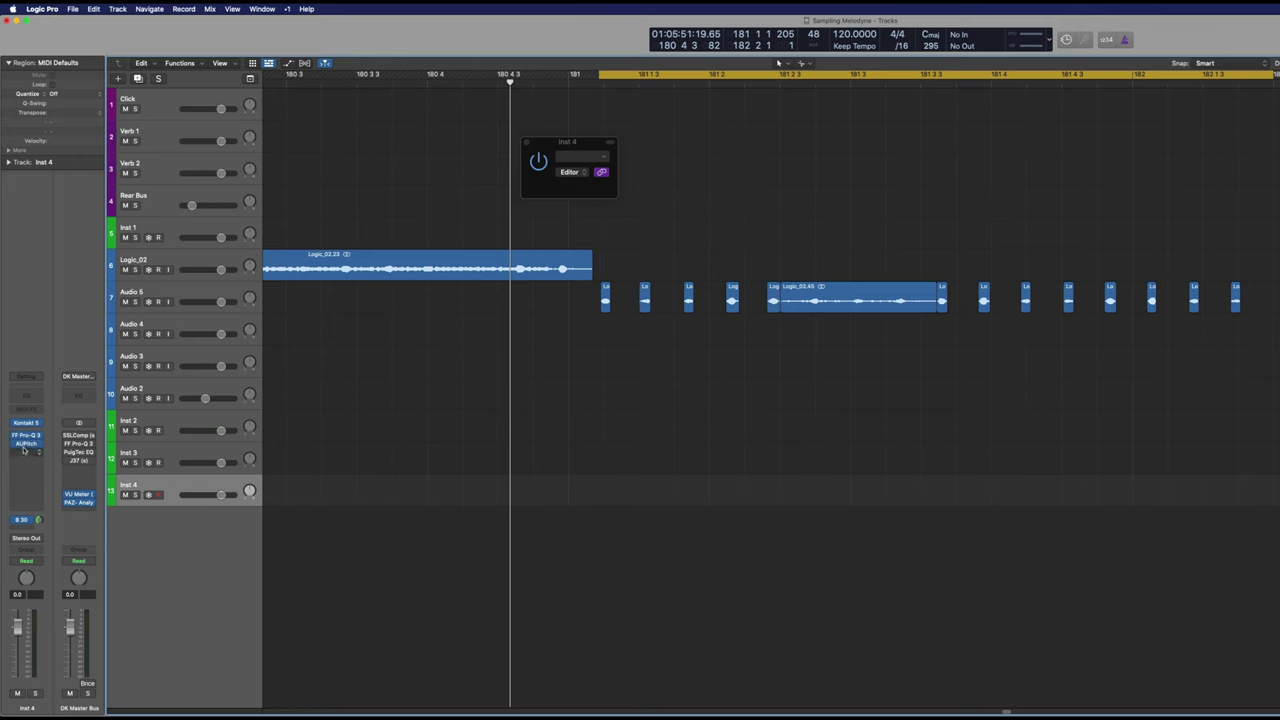
- Duplicate Inst 4 with its Kontakt settings and remove FF Pro-Q 3 and AUPitch from the new Inst 5 track
left_click(39, 436)
left_click(46, 449)
left_click(39, 444)
left_click(46, 457)
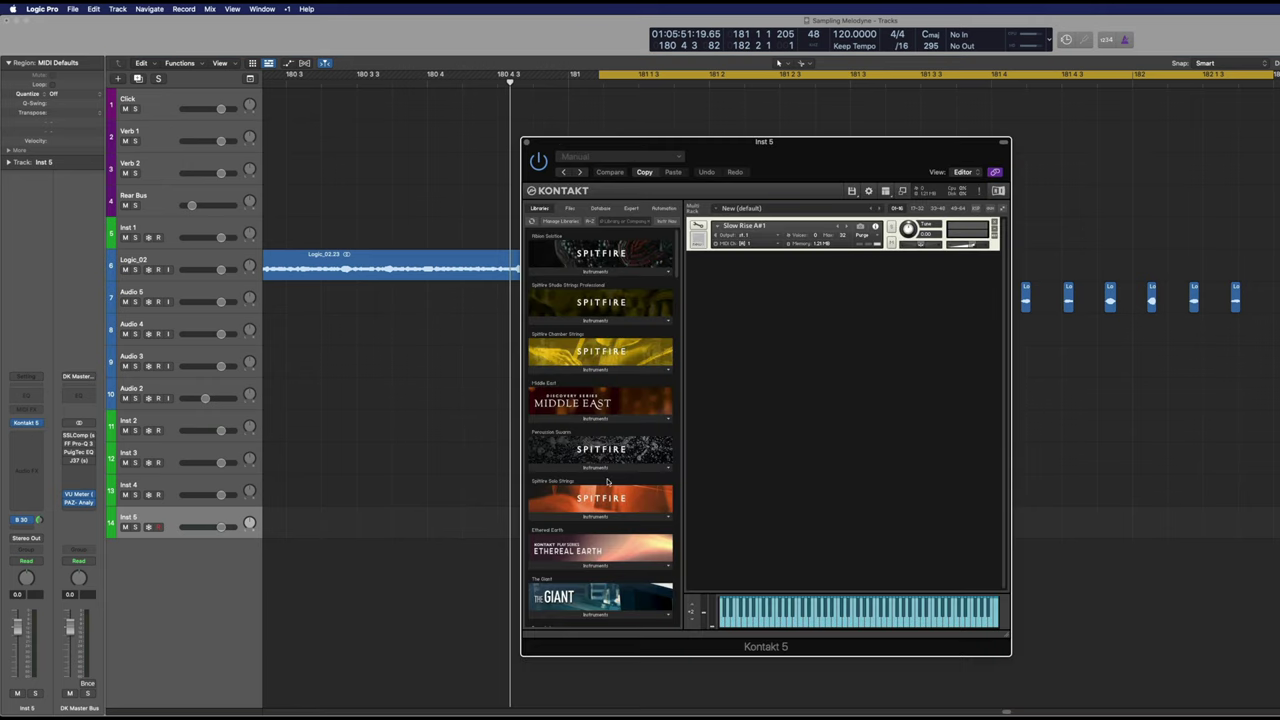
- Replace the Slow Rise zone in Inst 5's Kontakt with the Sharp Pulse sample, and review its slice and loop settings
left_click(703, 228)
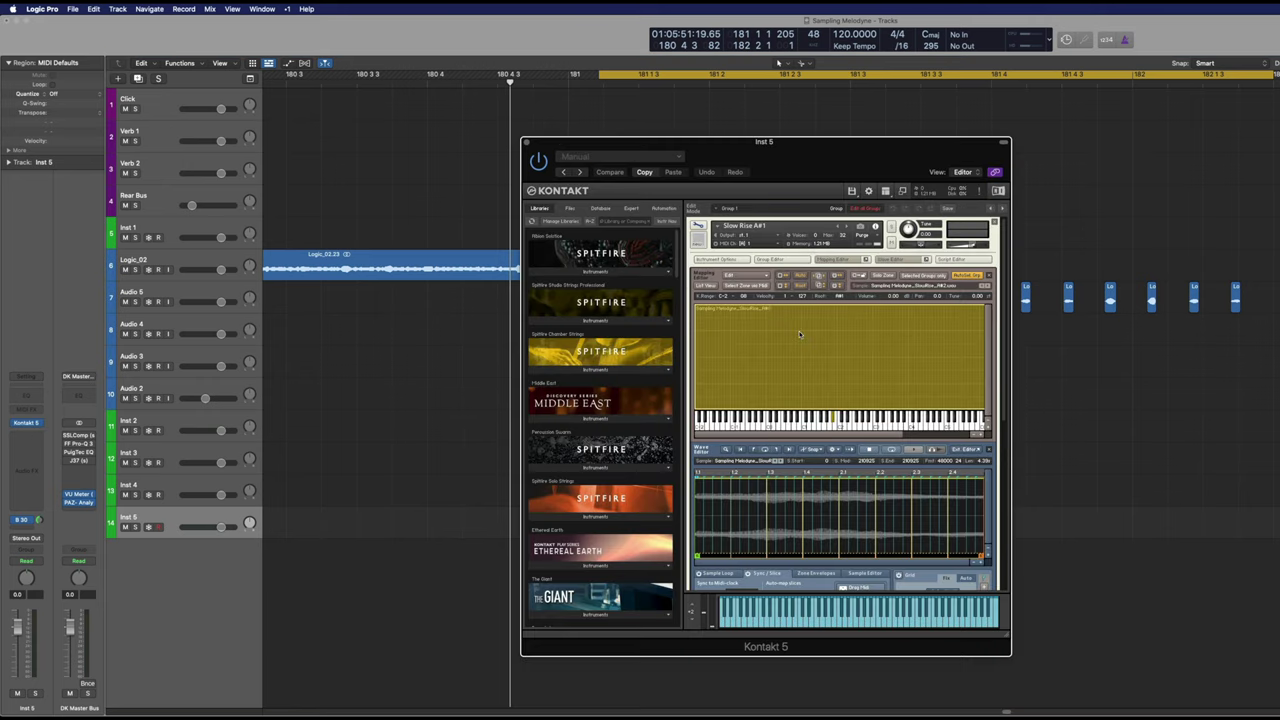
key("Delete")
key("super+Tab")
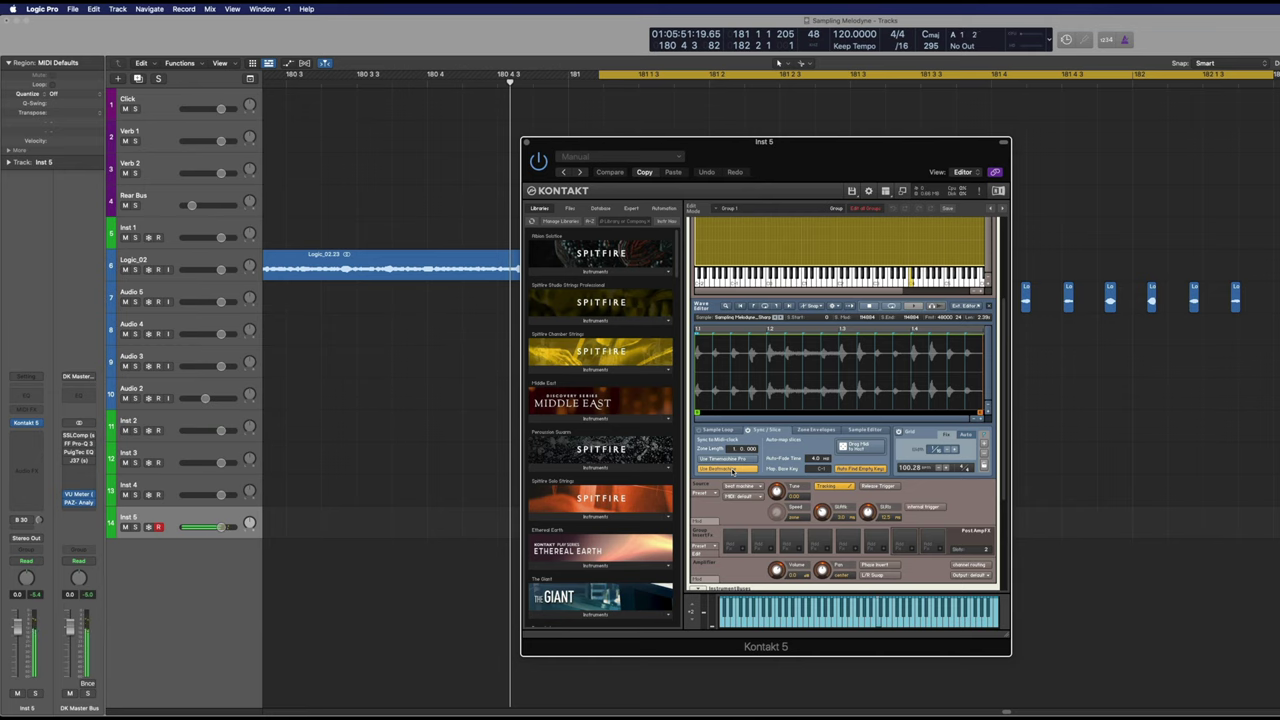
scroll(828, 457, "up", 1)
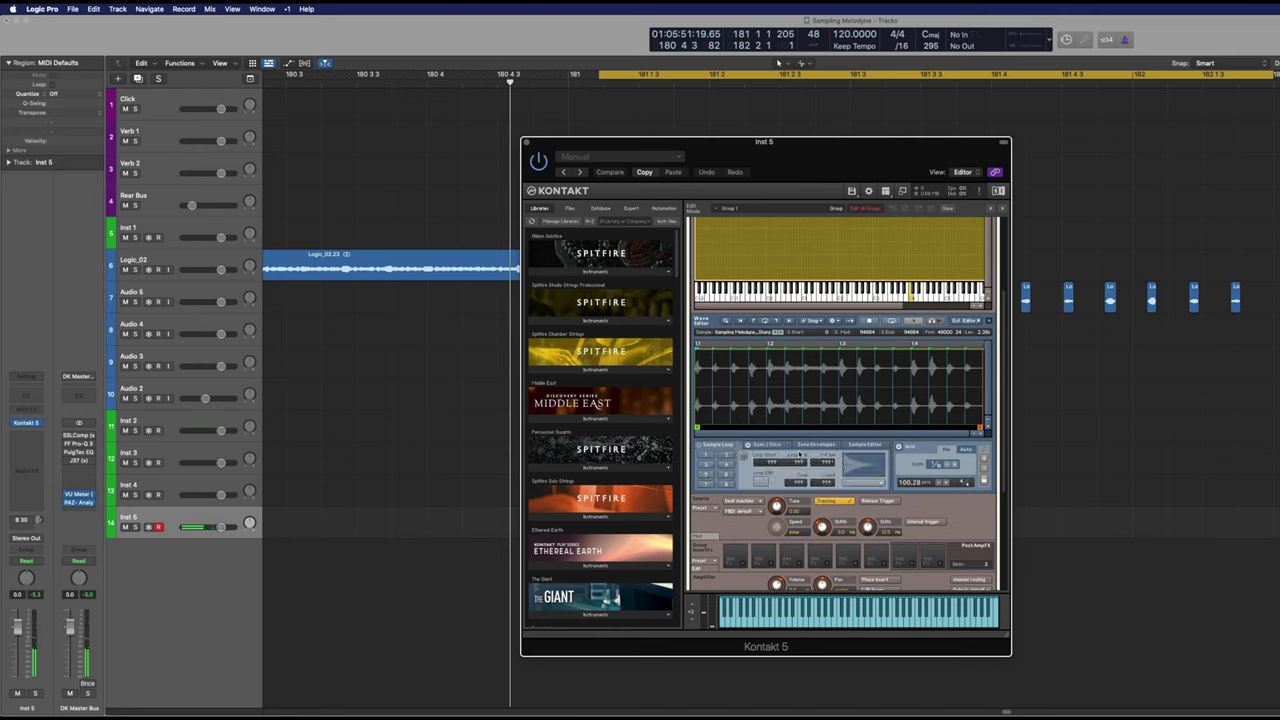
scroll(752, 456, "up", 3)
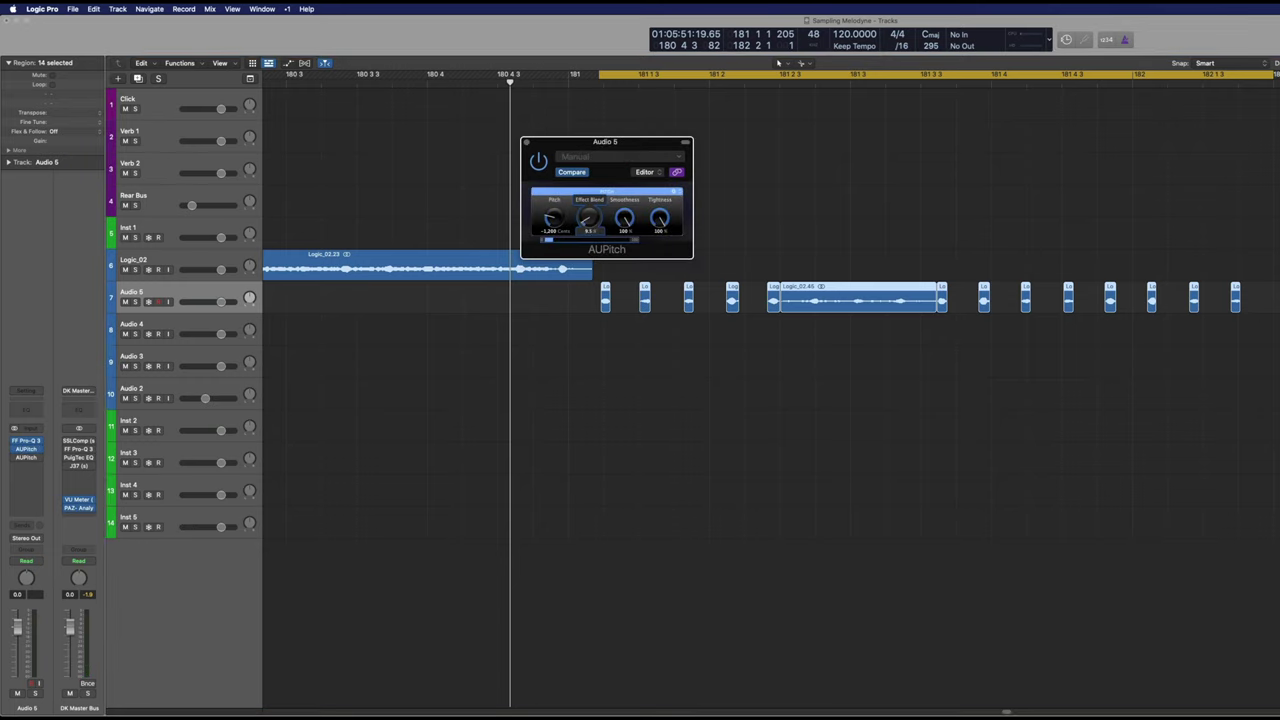
- Lower the AUPitch effect blend on Audio 5 to 0% and bounce the cycle again, replacing Sampling Melodyne_Sharp Pulse_C4.wav
key("super+b")
key("Return")
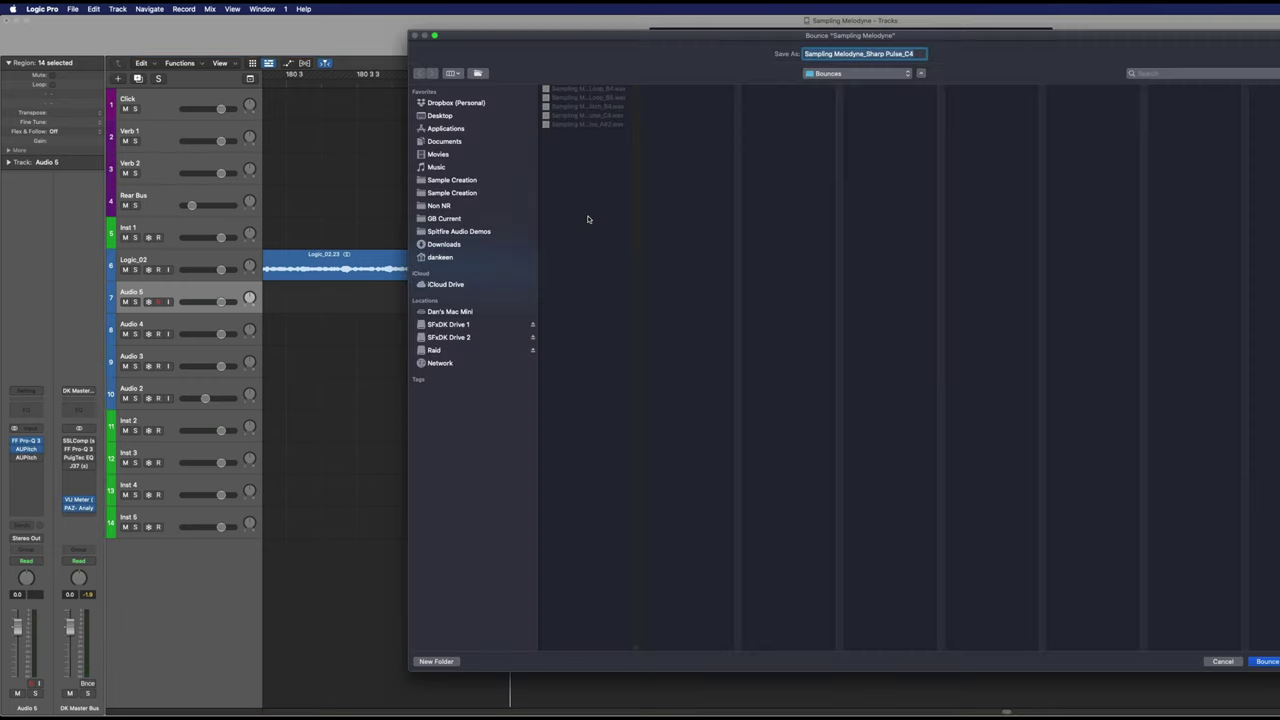
key("Return")
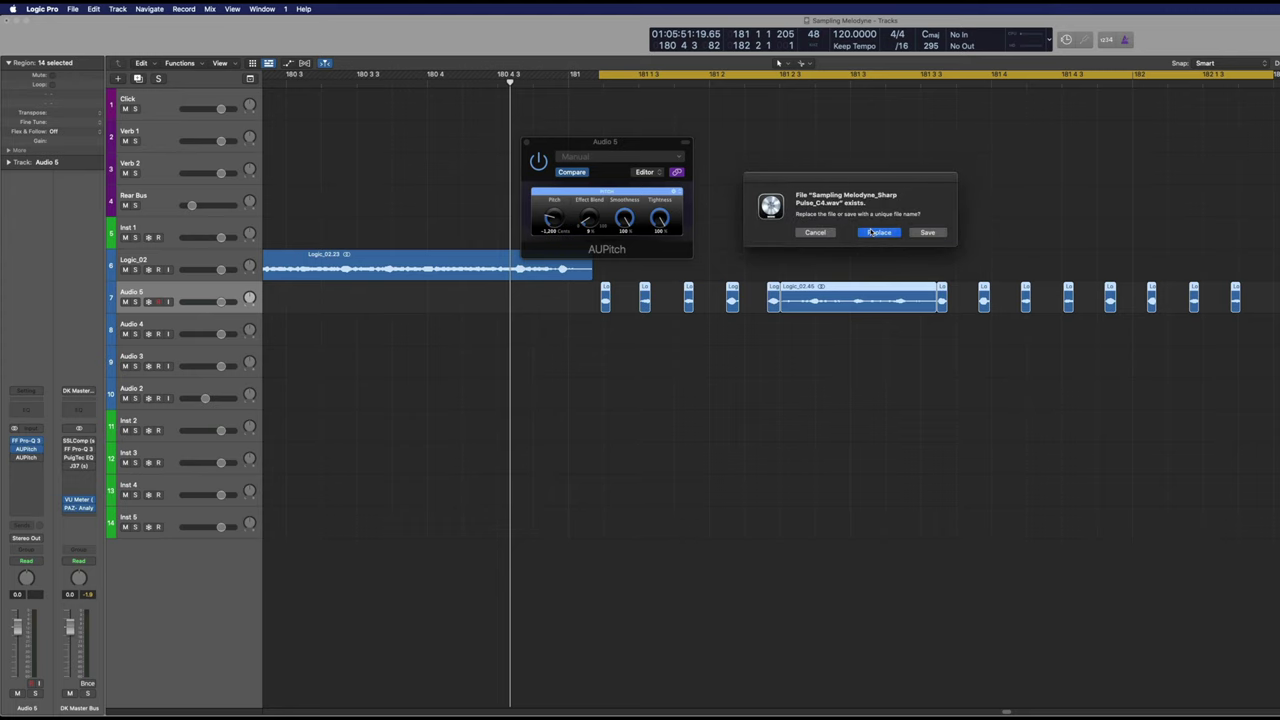
left_click(870, 232)
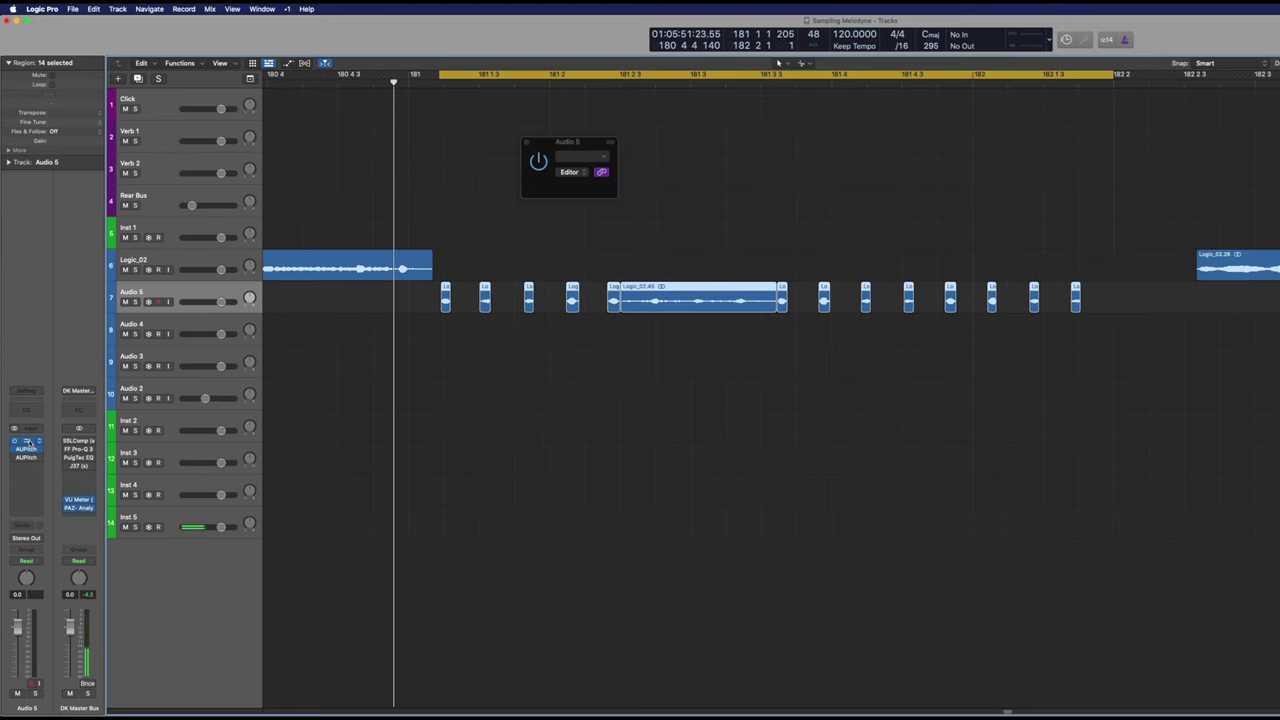
- Raise the low cut in Audio 5's FF Pro-Q 3 toward about 300 Hz and soften its curve
left_click_drag(673, 283, 694, 285)
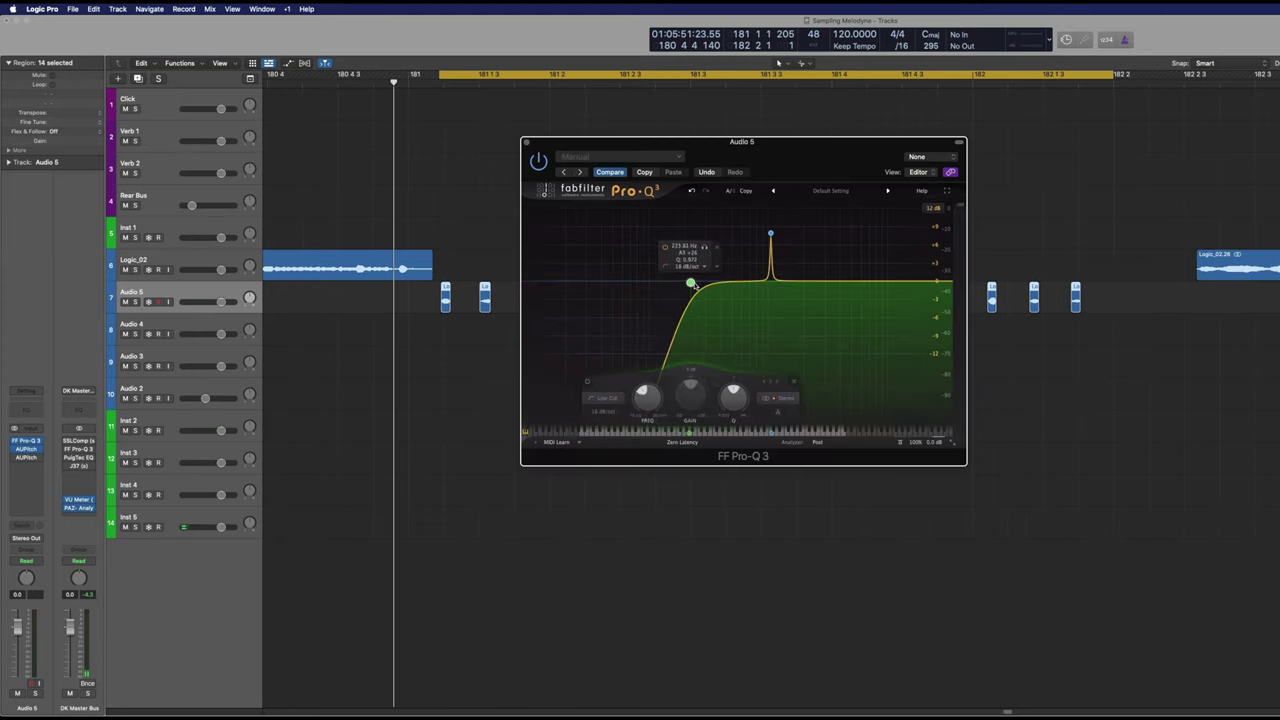
left_click(697, 289)
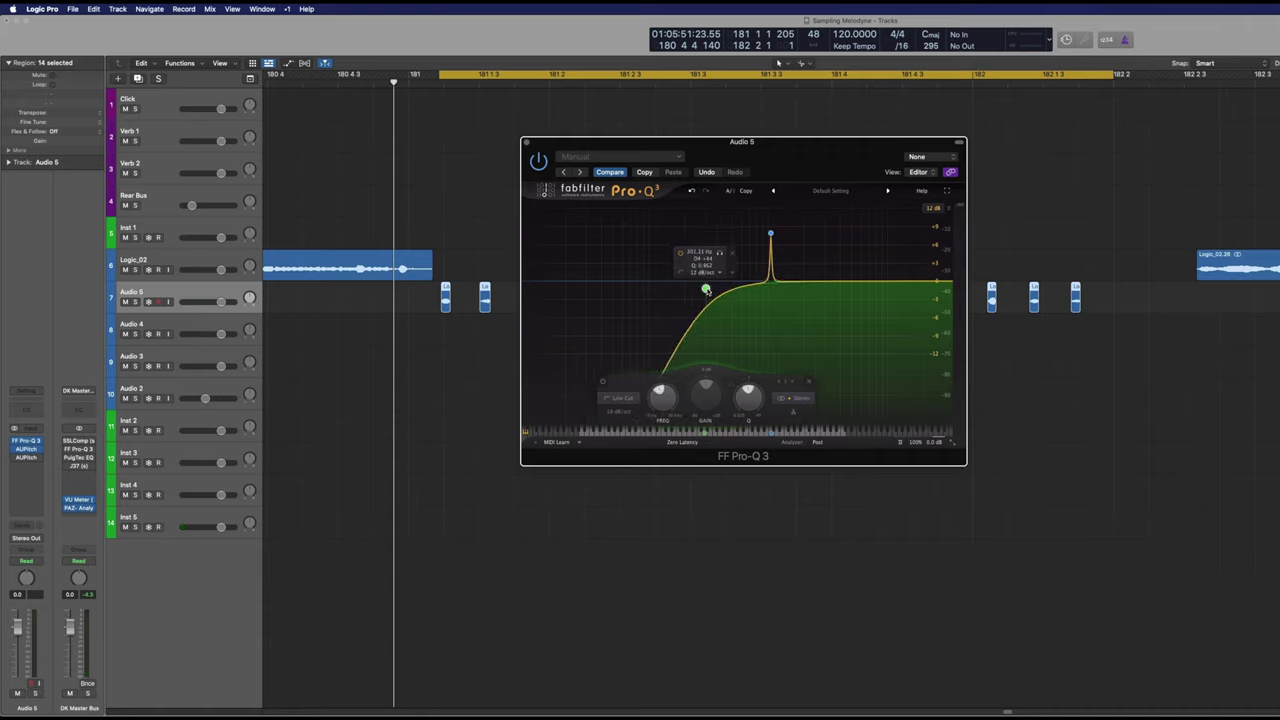
left_click_drag(706, 296, 699, 308)
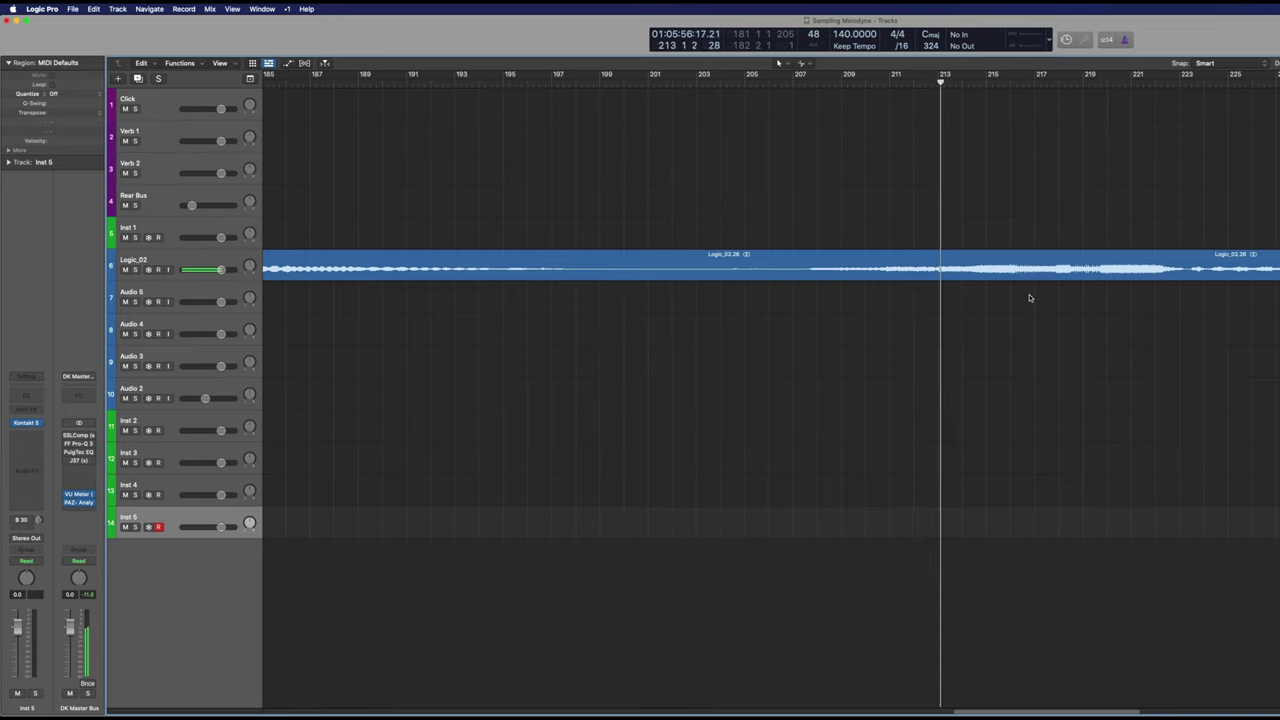
- Audition the Logic_02 recording around bar 207 and set a short cycle range starting at bar 208
left_click(872, 207)
left_click(815, 194)
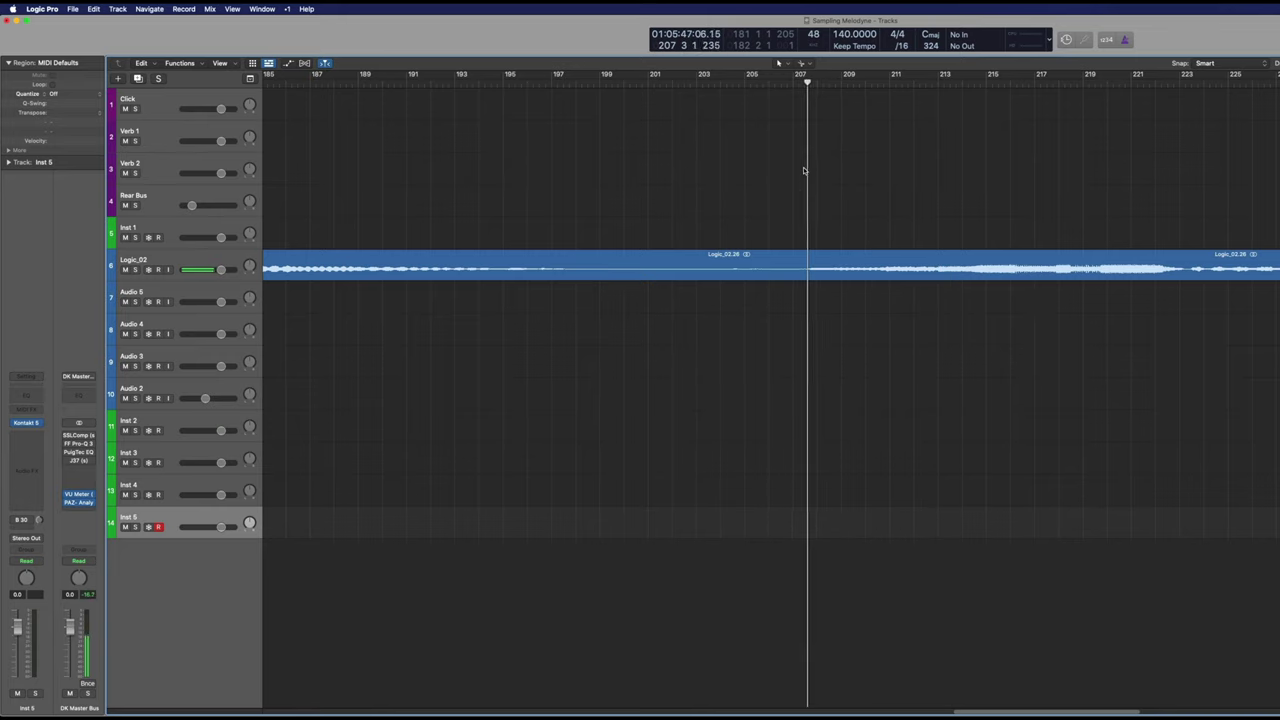
key("super+Right")
key("super+Right")
key("super+Right")
left_click_drag(820, 79, 847, 81)
scroll(835, 129, "up", 3)
key("super+Right")
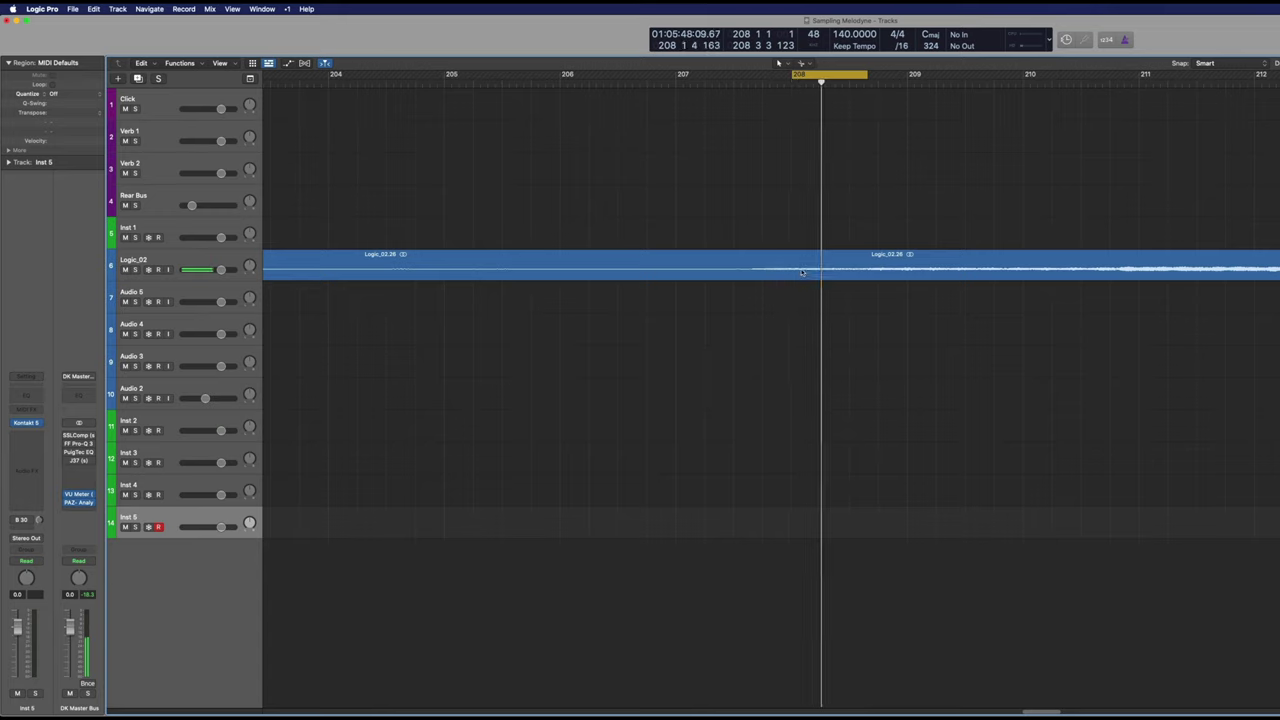
- Split the Logic_02 region at the cycle boundaries and place the isolated section on a new duplicate track
left_click_drag(803, 275, 826, 287)
left_click(223, 259)
key("super+d")
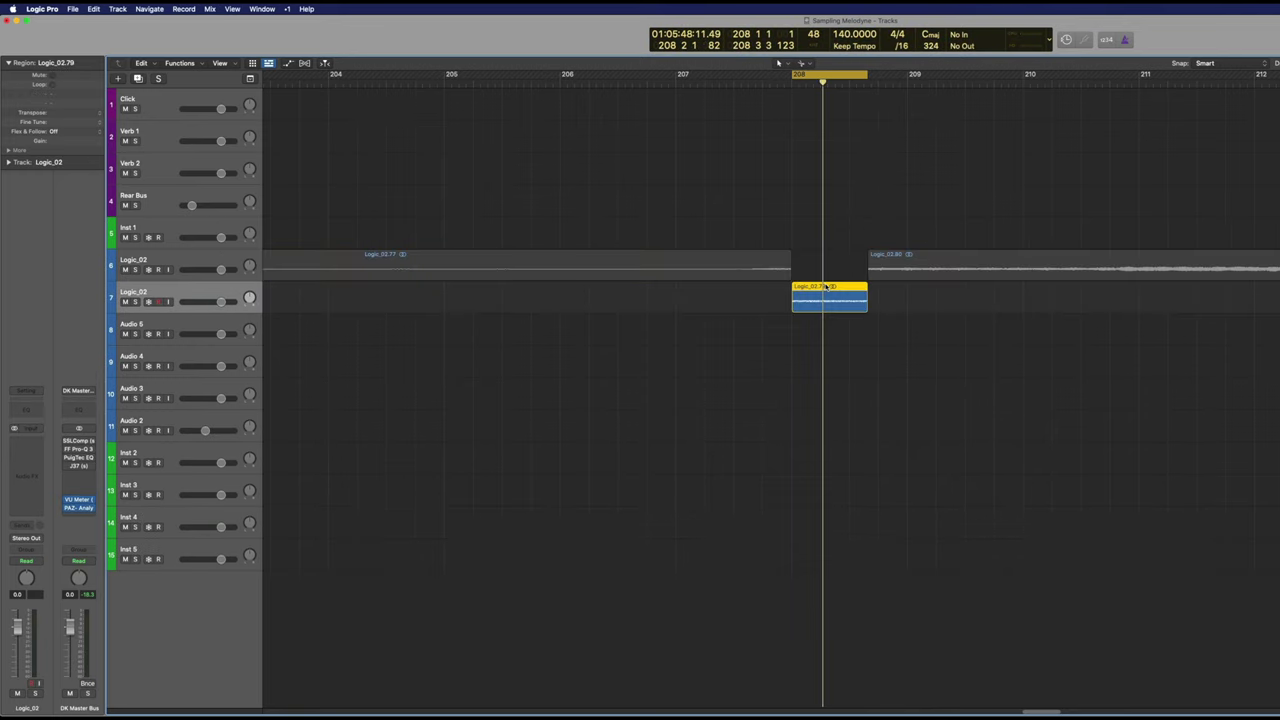
- Insert FF Pro-Q 3 on the new Logic_02 track and set an 18 dB/oct low cut at about 1286 Hz
left_click(24, 440)
left_click(32, 472)
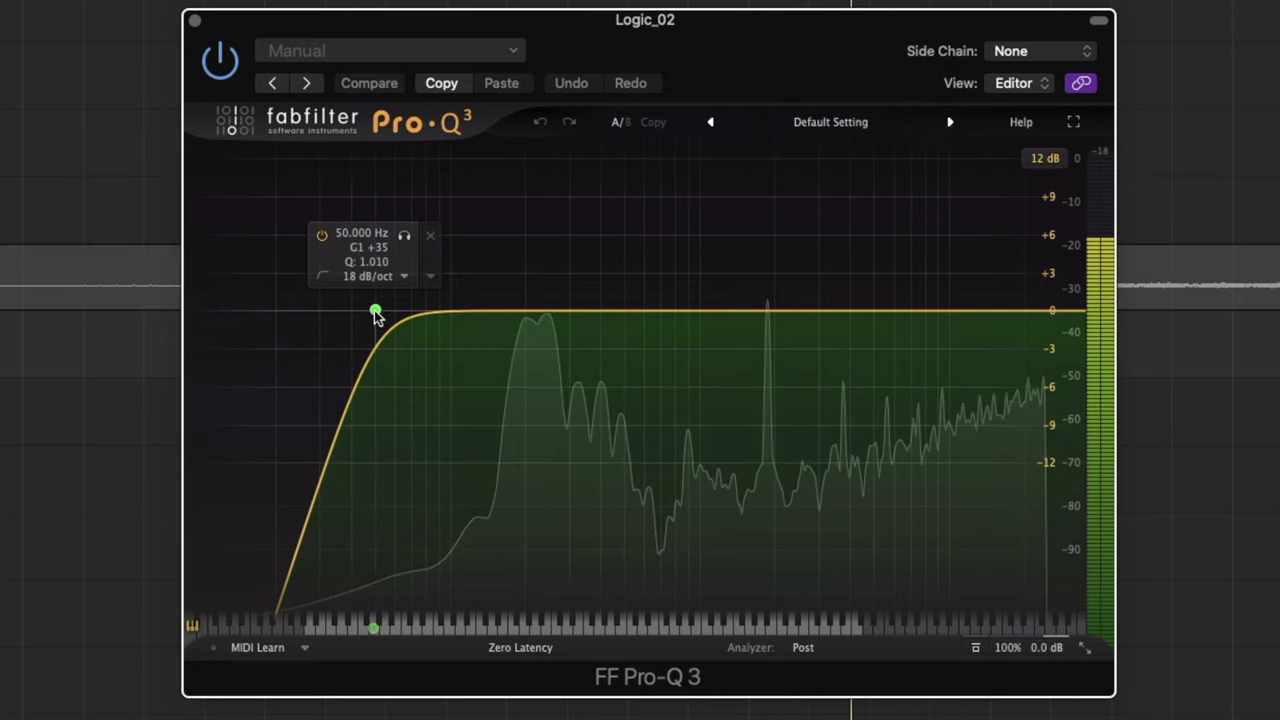
left_click_drag(613, 281, 745, 280)
- Add a narrow bell boost at 1864.7 Hz (A#6) with a Q of 40 and about +13.9 dB gain
left_click_drag(651, 308, 774, 179)
left_click_drag(845, 550, 830, 460)
left_click_drag(776, 178, 770, 168)
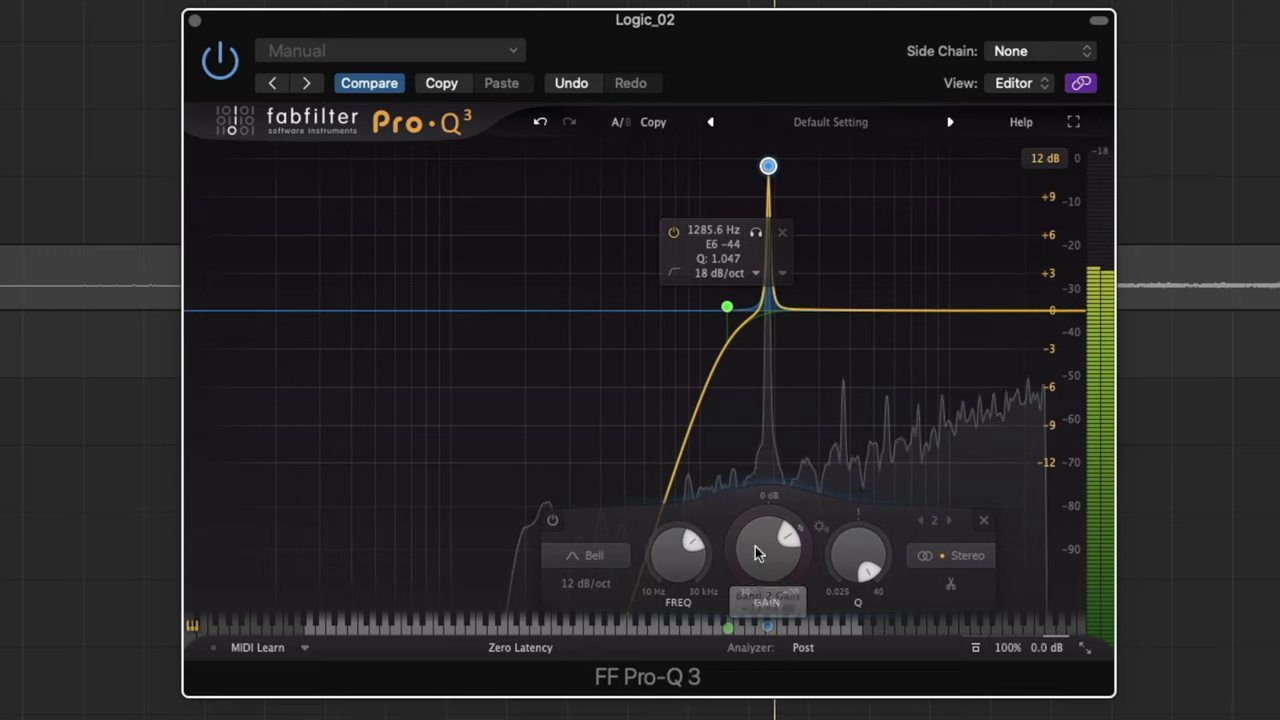
left_click_drag(764, 550, 765, 522)
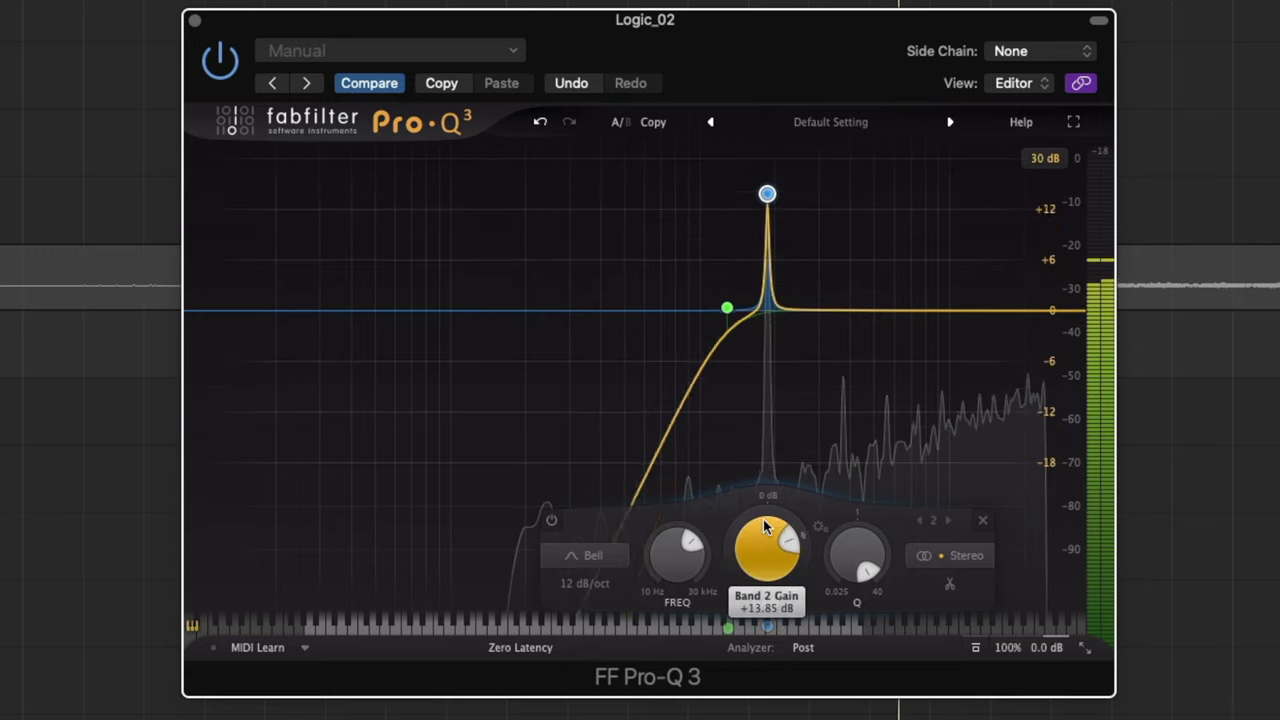
- Lower the low cut to 932.33 Hz (A#5) and add a third bell band boosting the same note
mouse_move(727, 307)
left_click_drag(727, 307, 694, 258)
left_click_drag(706, 627, 697, 624)
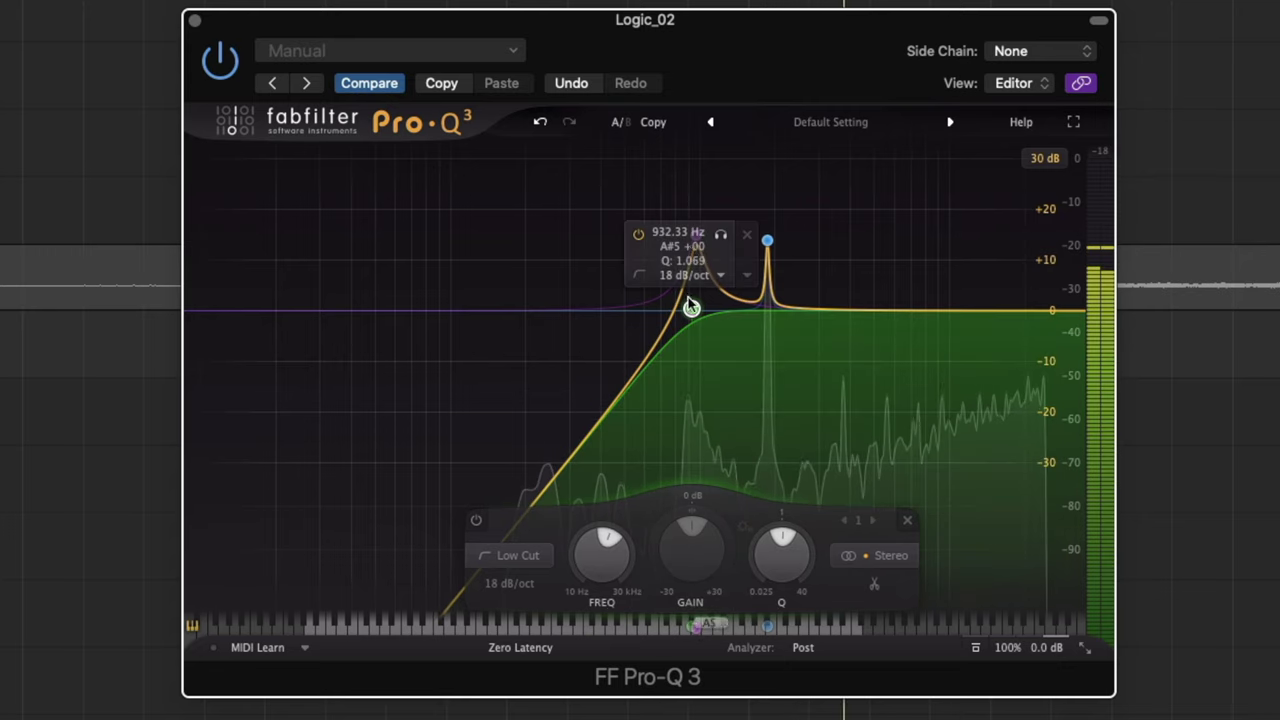
- Try moving the third bell band to about 462 Hz and making the low cut resonant with a Q of 12.23
left_click_drag(697, 237, 619, 322)
left_click_drag(695, 313, 695, 237)
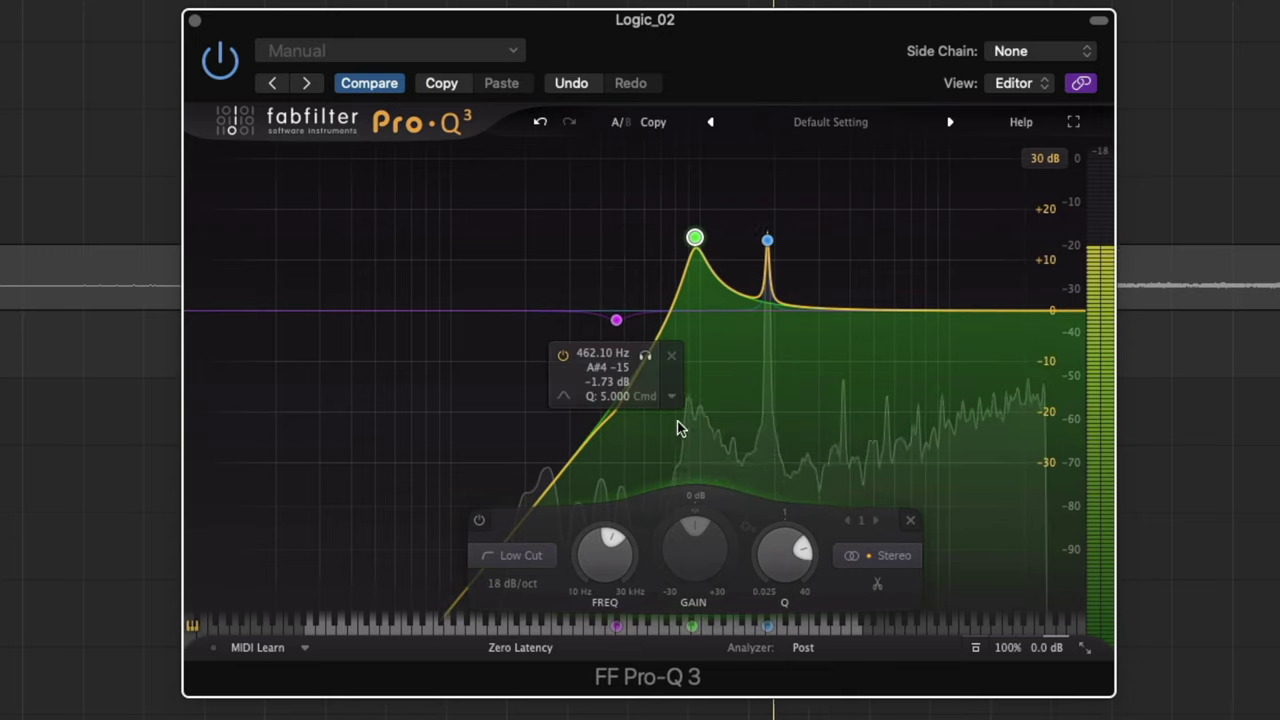
scroll(720, 460, "up", 5)
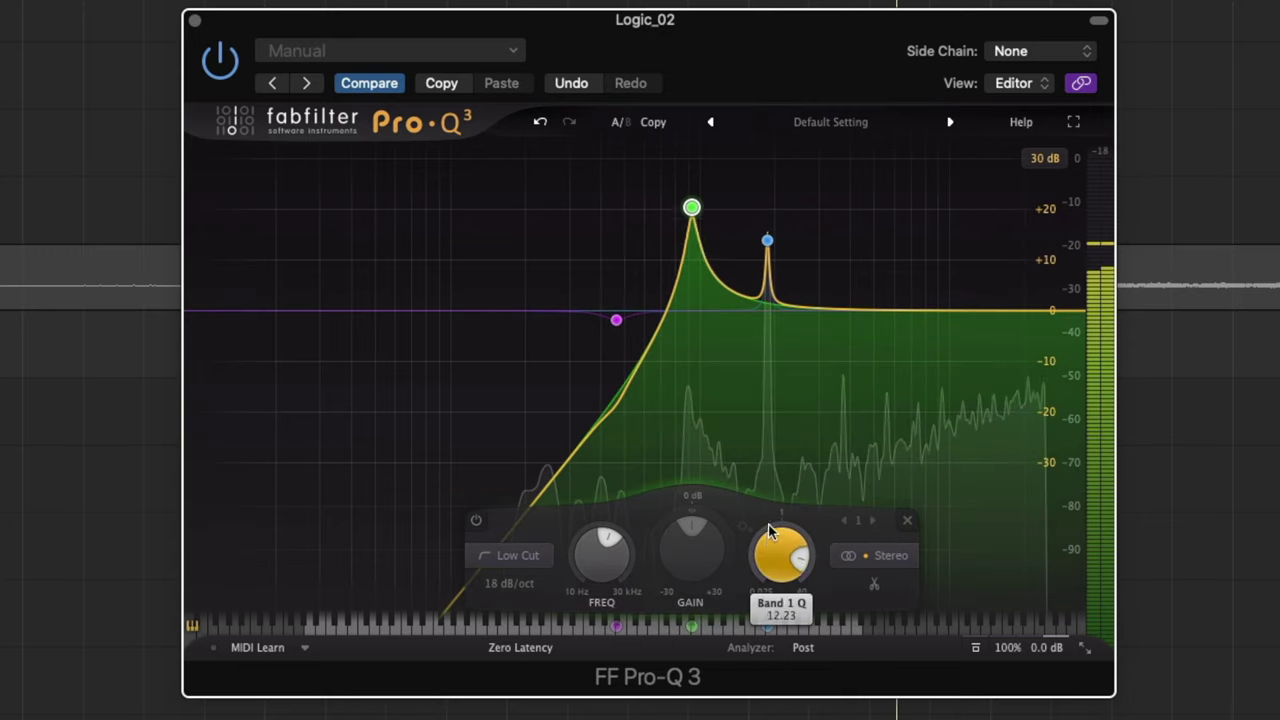
- Move the third bell band to the harmonic peak just above 3.6 kHz, narrow it, and set its gain to about +8.5 dB
mouse_move(684, 175)
left_click_drag(692, 198, 842, 214)
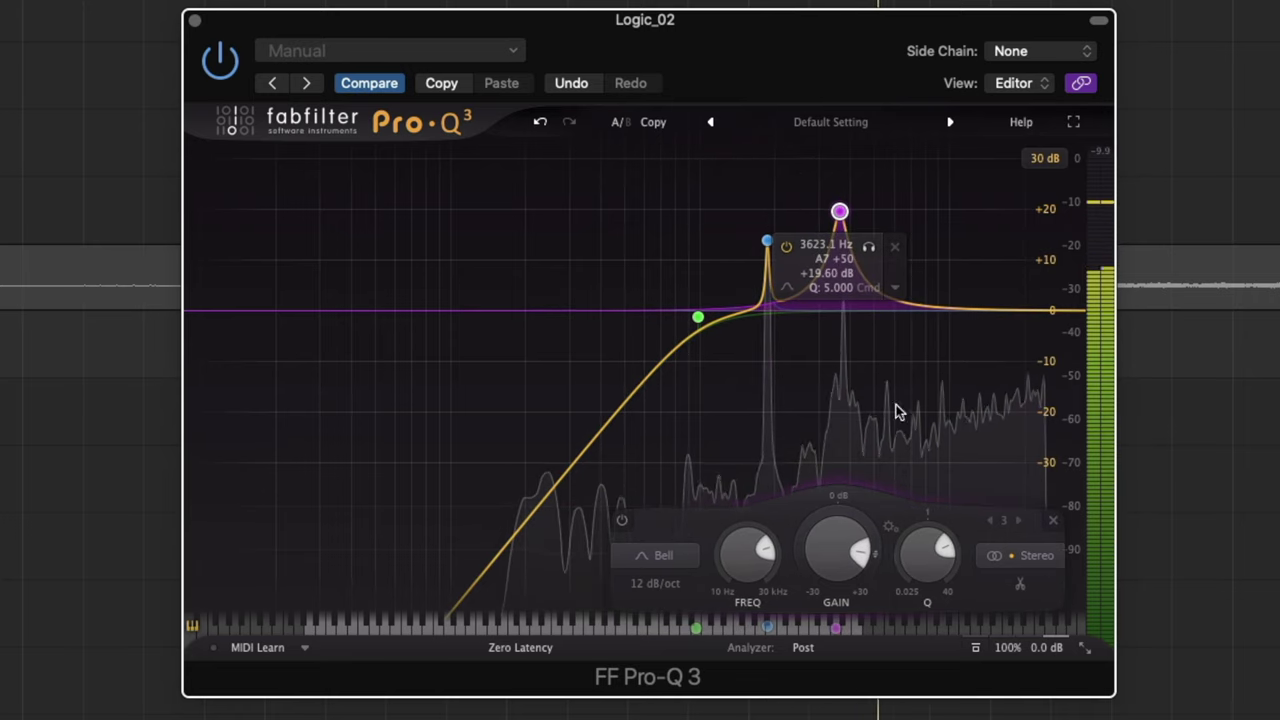
left_click_drag(923, 532, 922, 450)
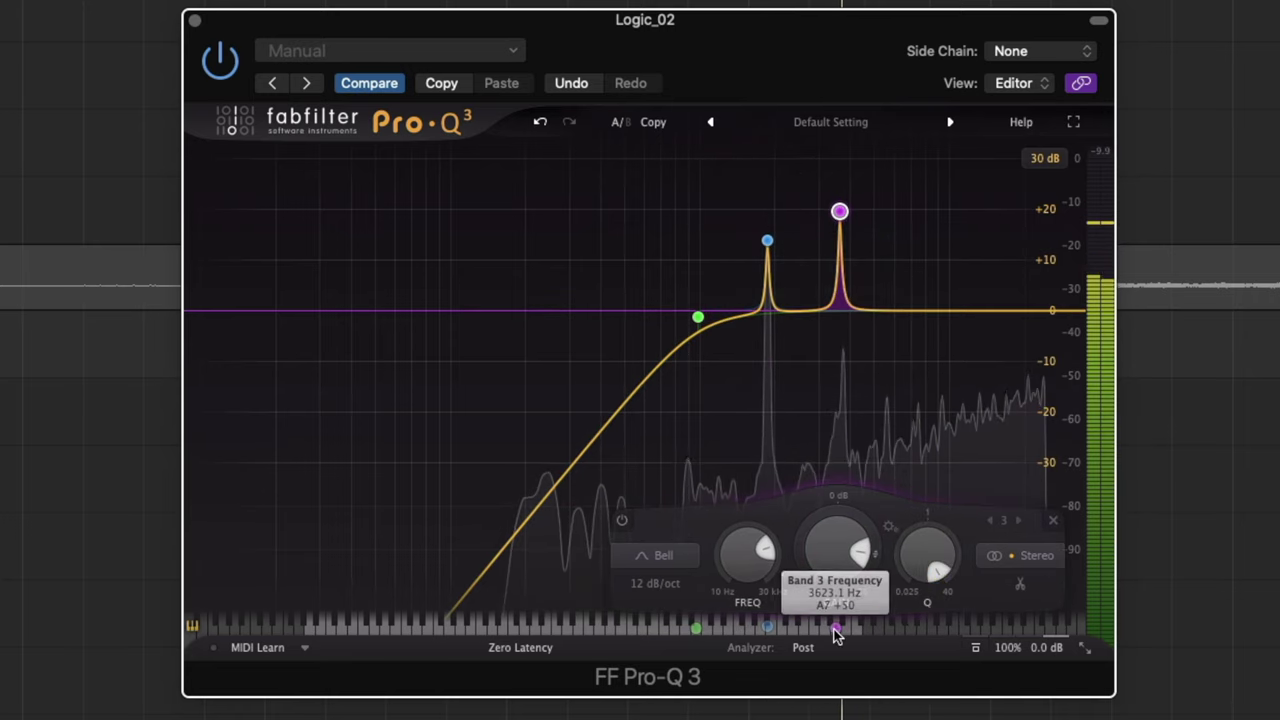
left_click_drag(835, 629, 843, 631)
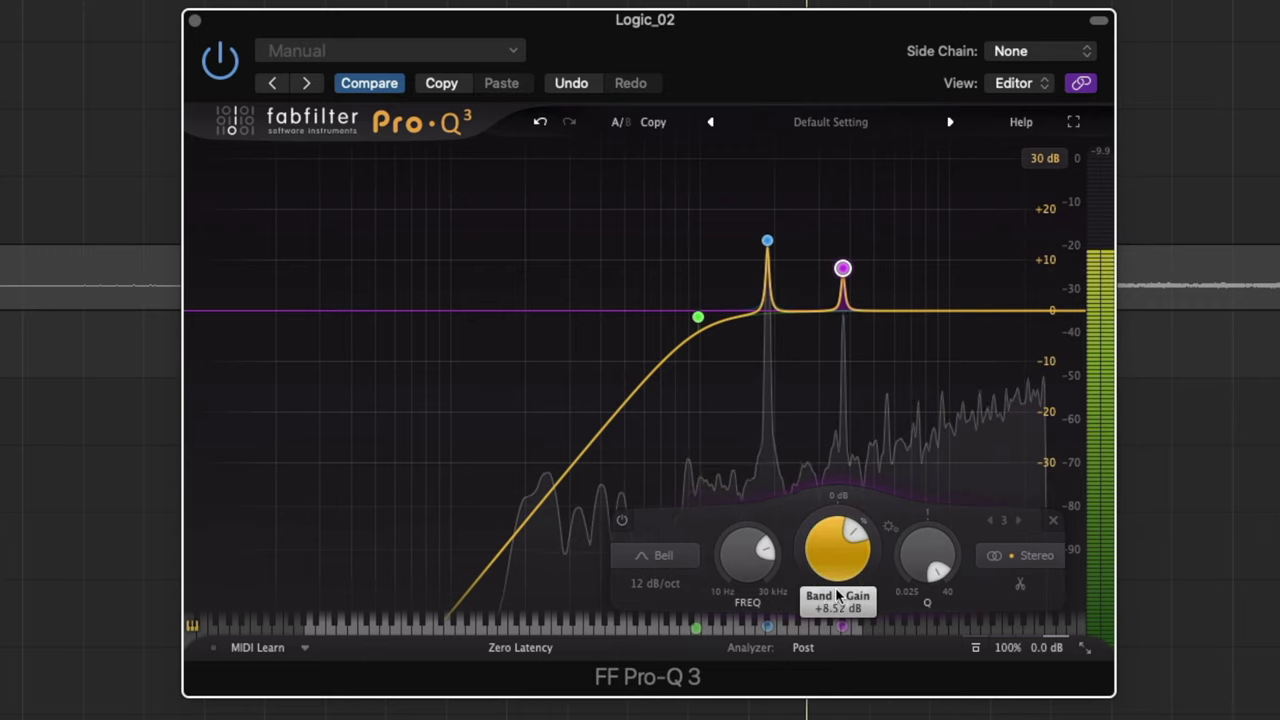
- Add a 12 dB/oct high cut to roll off the upper treble, and reduce the 1864.7 Hz bell boost to 5.50 dB
double_click(1031, 364)
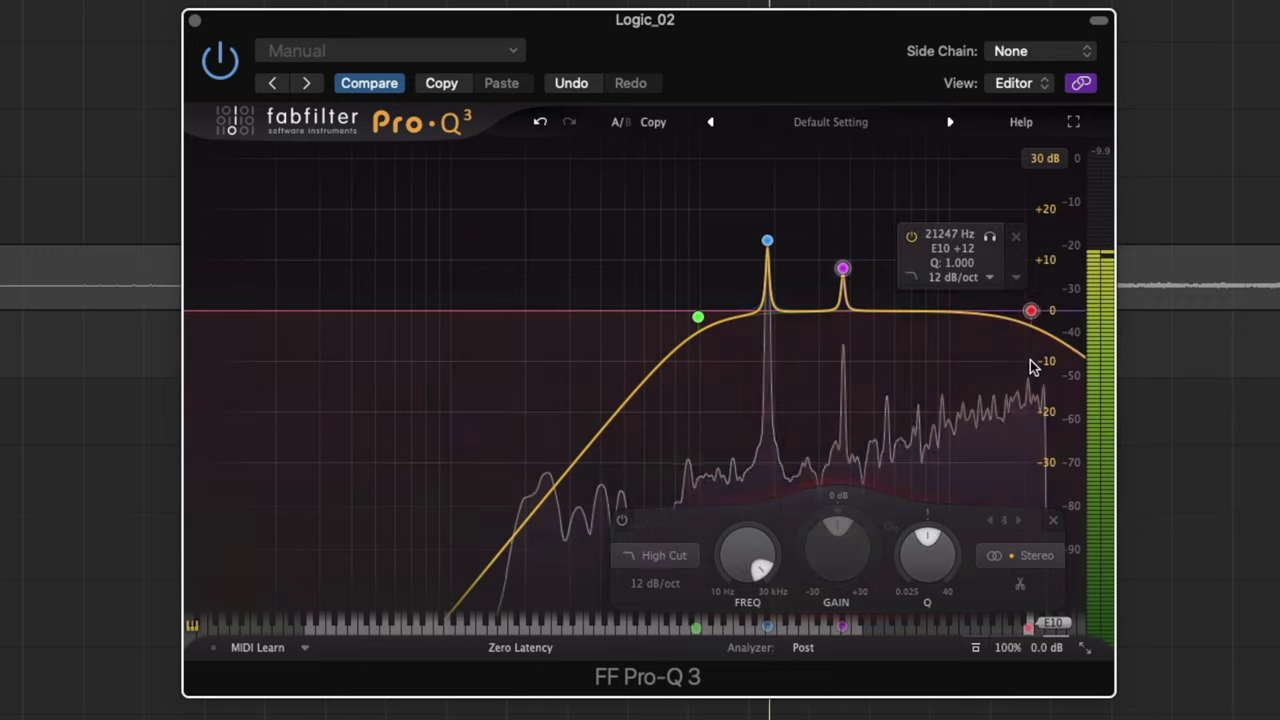
left_click_drag(1035, 310, 955, 311)
left_click(767, 241)
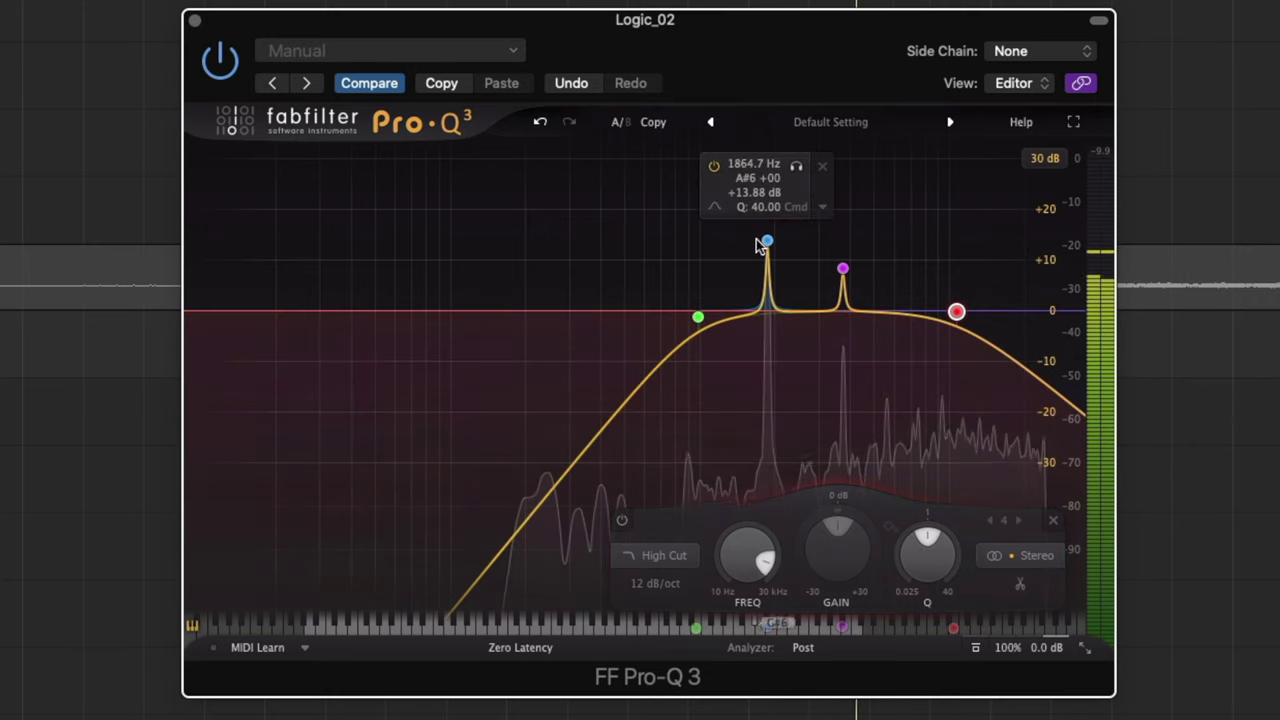
left_click_drag(746, 602, 750, 612)
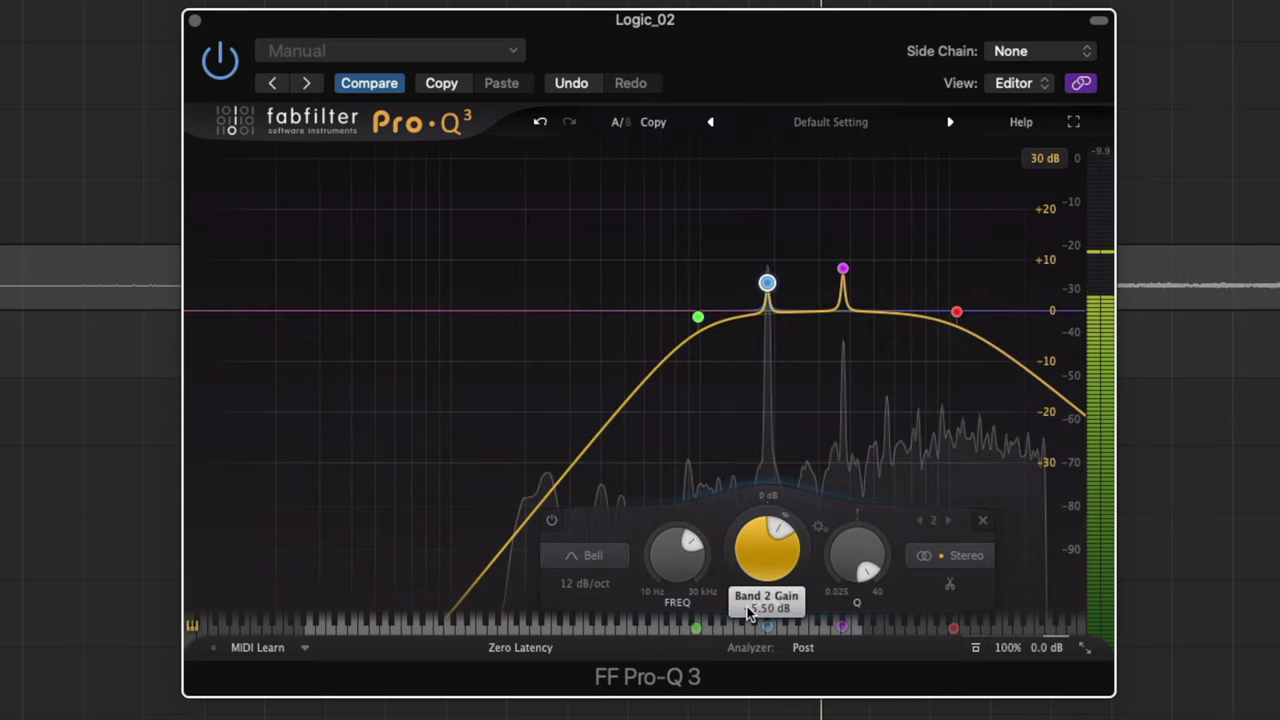